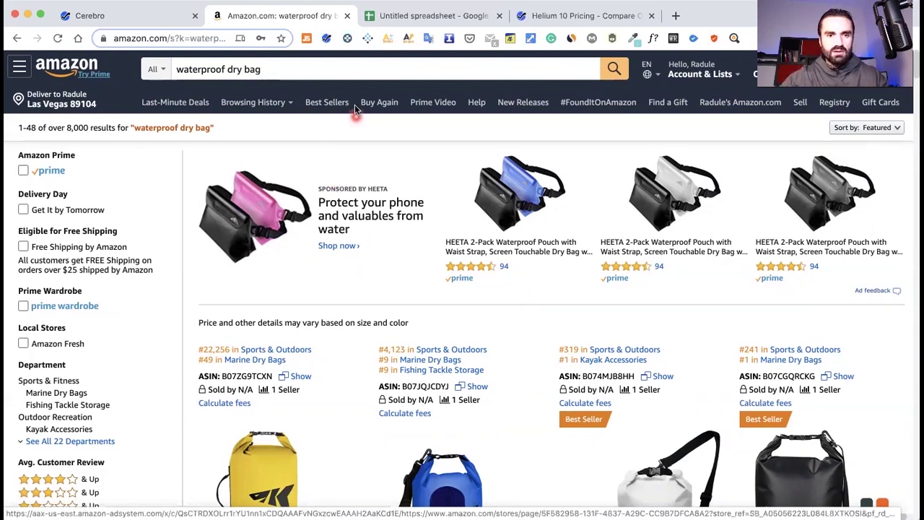
Run Helium 10 Xray product research on the waterproof dry bag results and sort the products by highest revenue
left_click(326, 38)
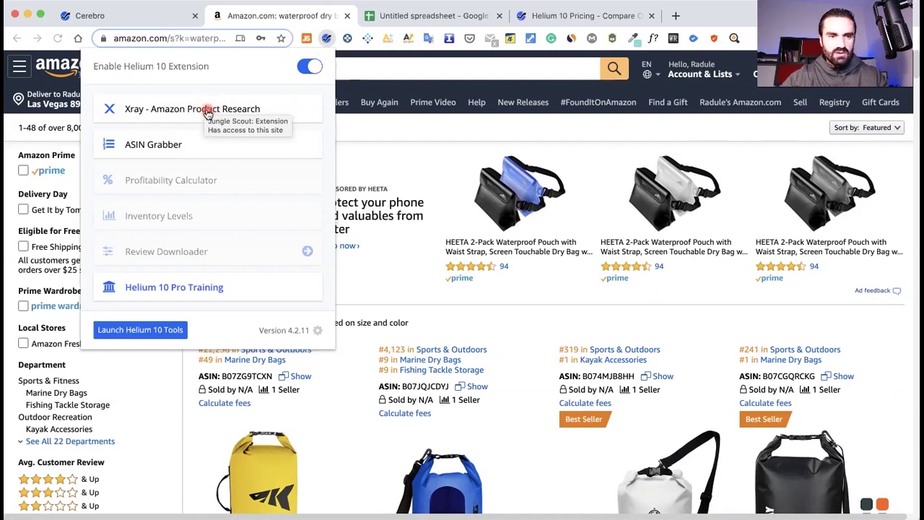
left_click(207, 113)
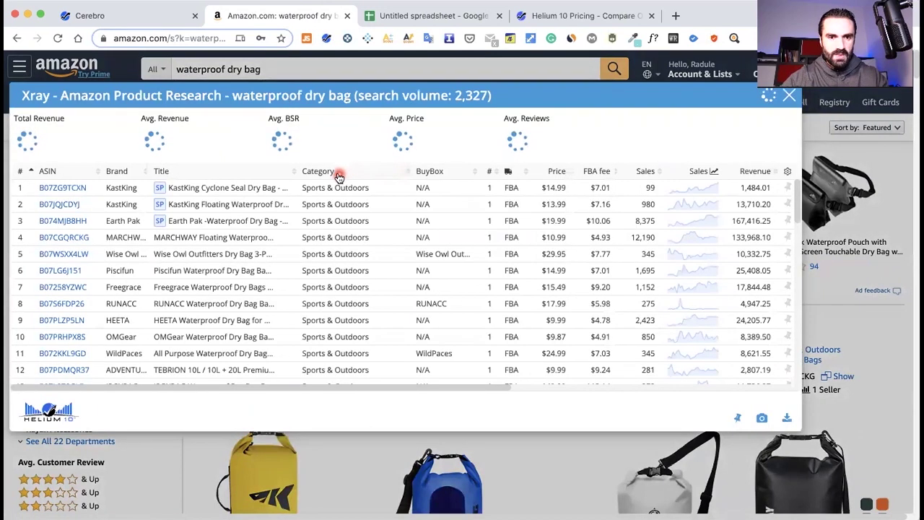
scroll(310, 184, "down", 2)
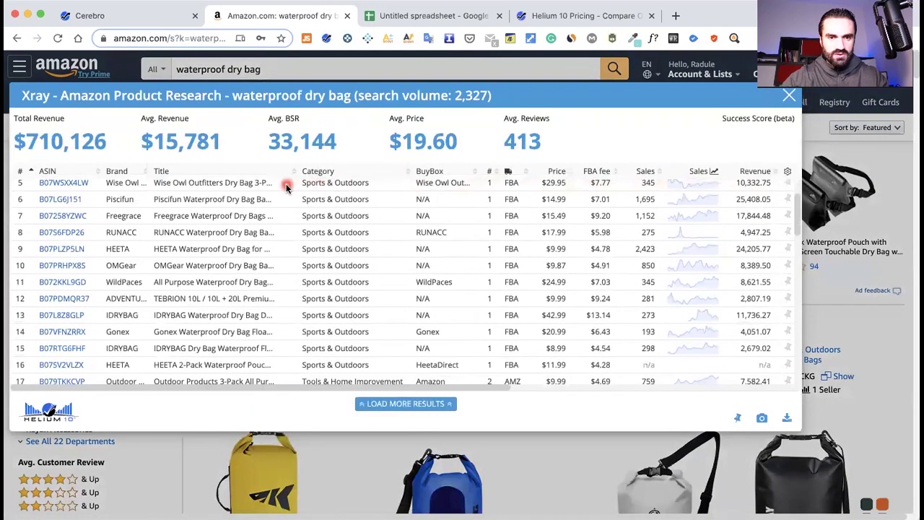
scroll(300, 184, "down", 5)
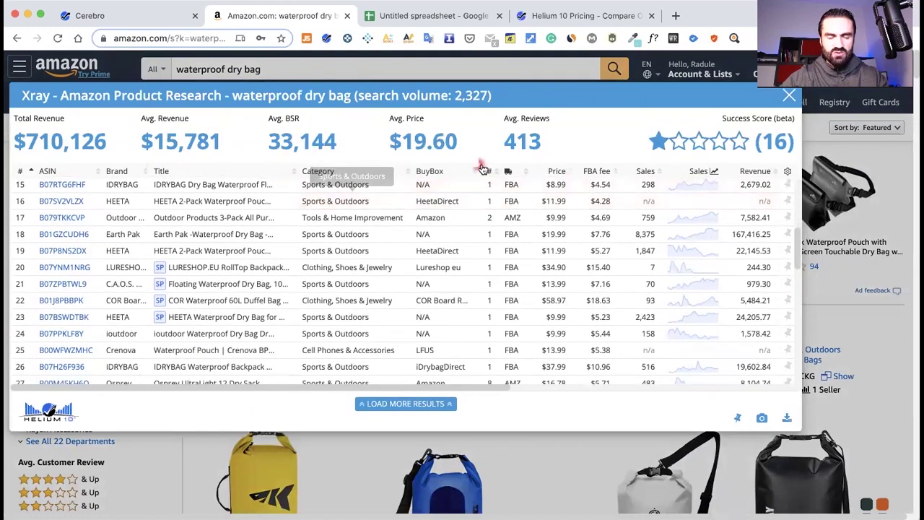
scroll(335, 228, "down", 3)
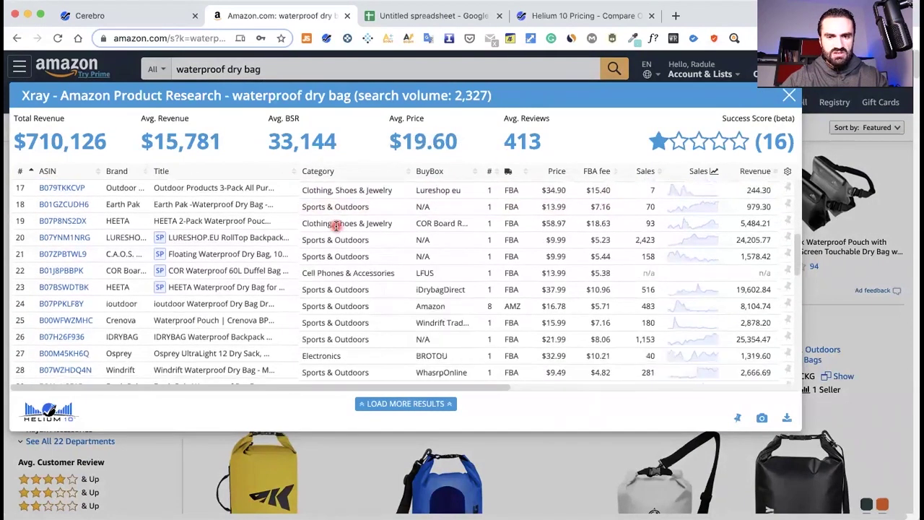
scroll(336, 228, "up", 10)
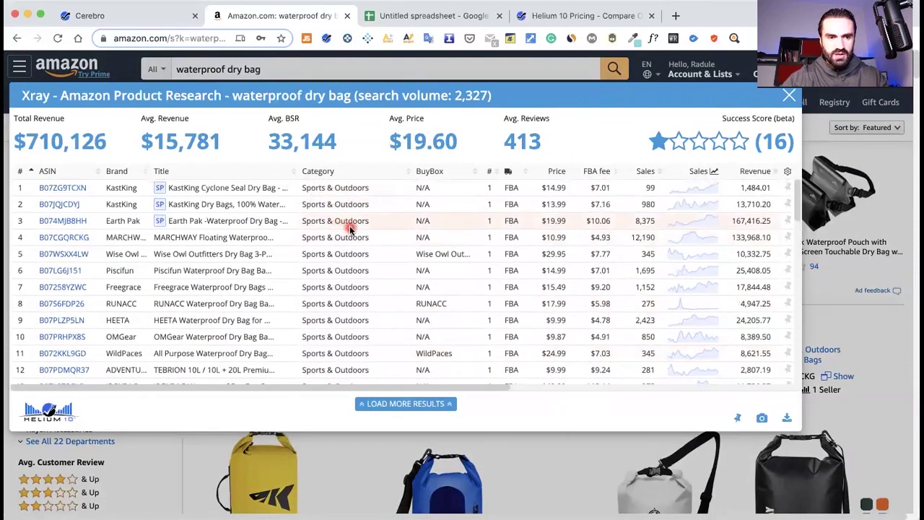
scroll(346, 229, "down", 1)
scroll(345, 230, "down", 2)
scroll(345, 230, "up", 3)
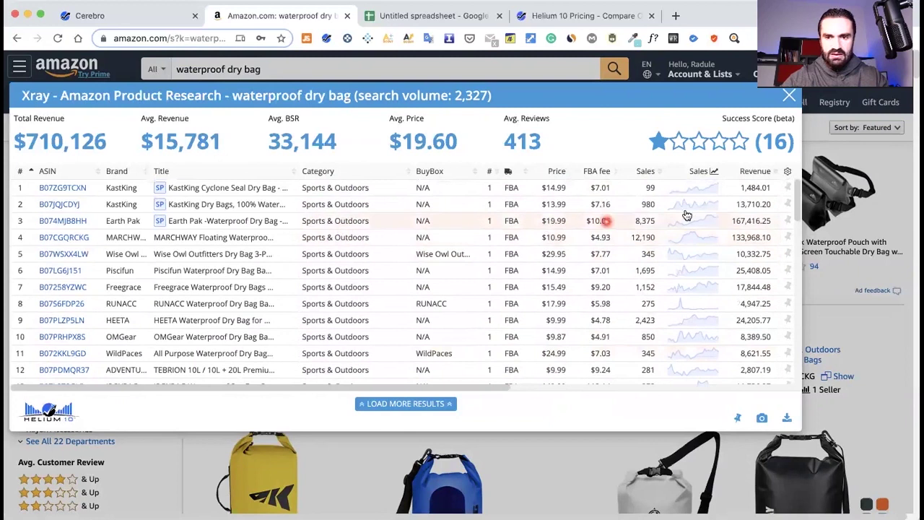
left_click(775, 172)
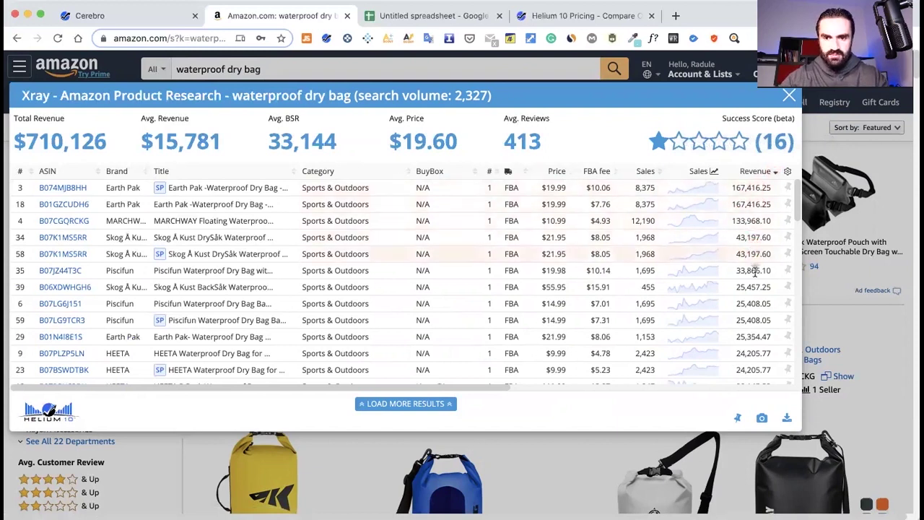
Copy the top-revenue Earth Pak ASIN B074MJB8HH from Xray and add it to Cerebro's reverse ASIN lookup
right_click(67, 191)
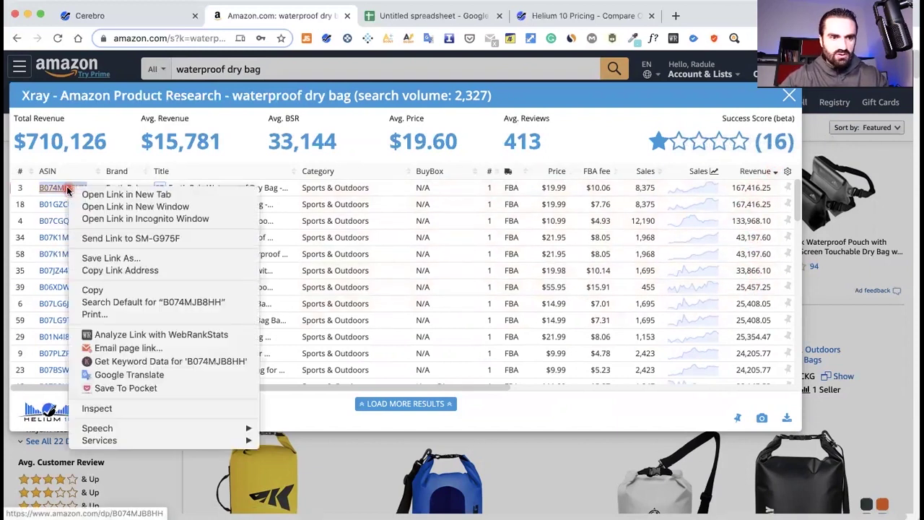
left_click(101, 290)
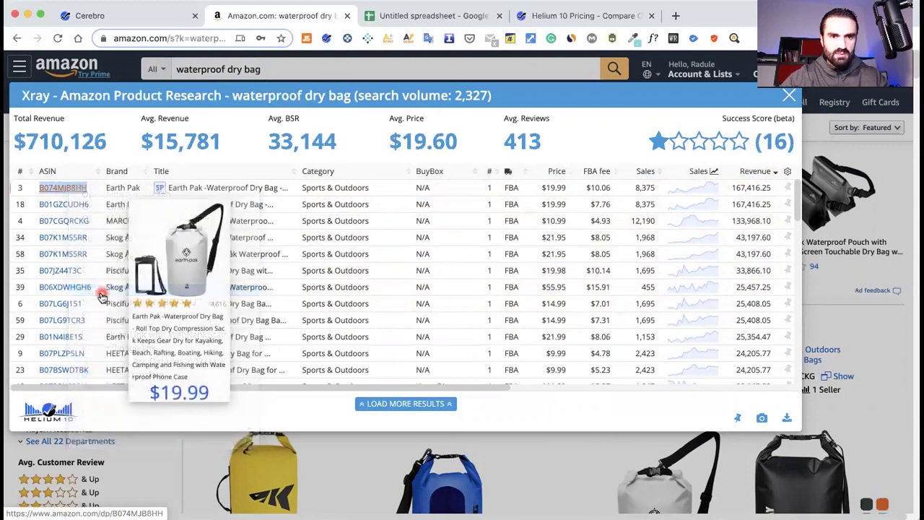
left_click(116, 15)
mouse_move(26, 181)
left_click(83, 184)
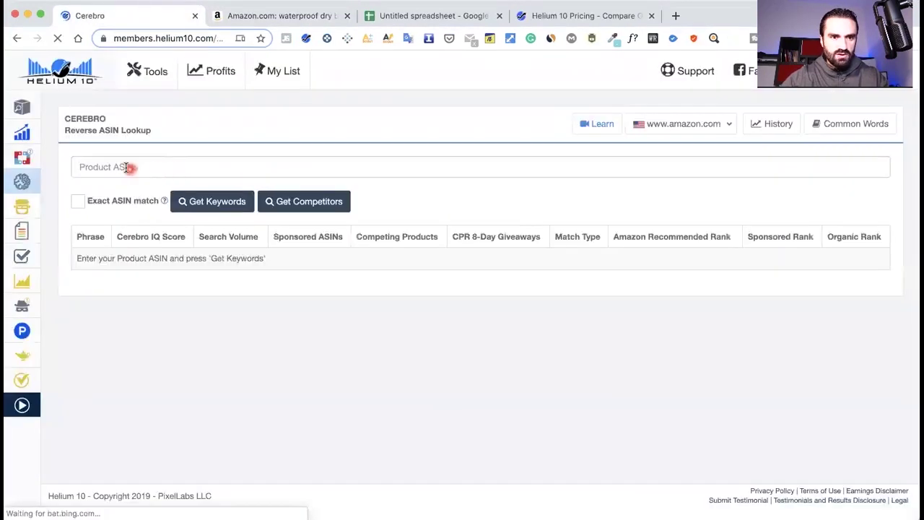
left_click(111, 165)
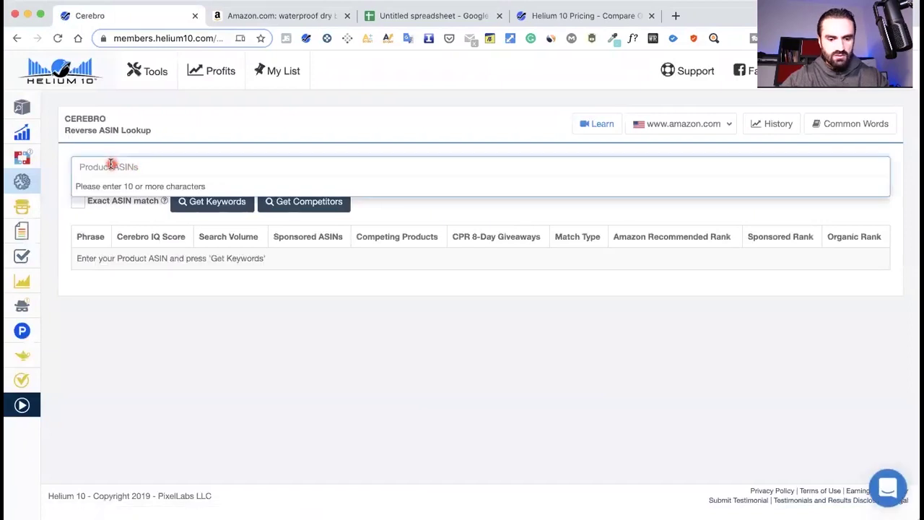
key("super+v")
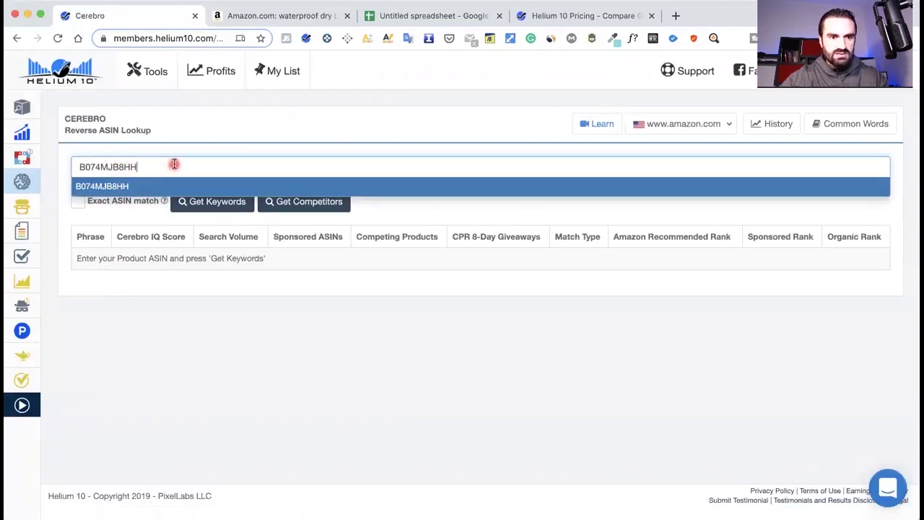
key("Return")
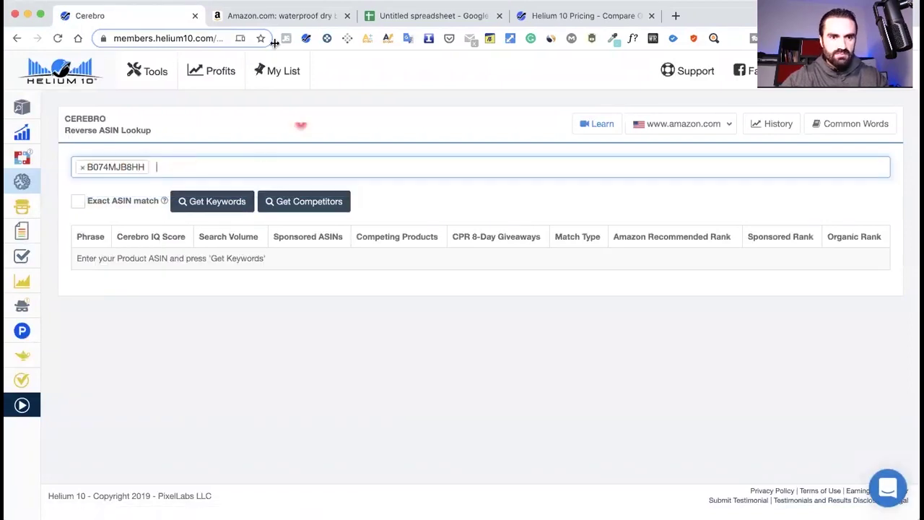
Copy the second Earth Pak ASIN B01GZCUDH6 from the Xray results and add it to the Cerebro lookup
left_click(312, 16)
right_click(69, 204)
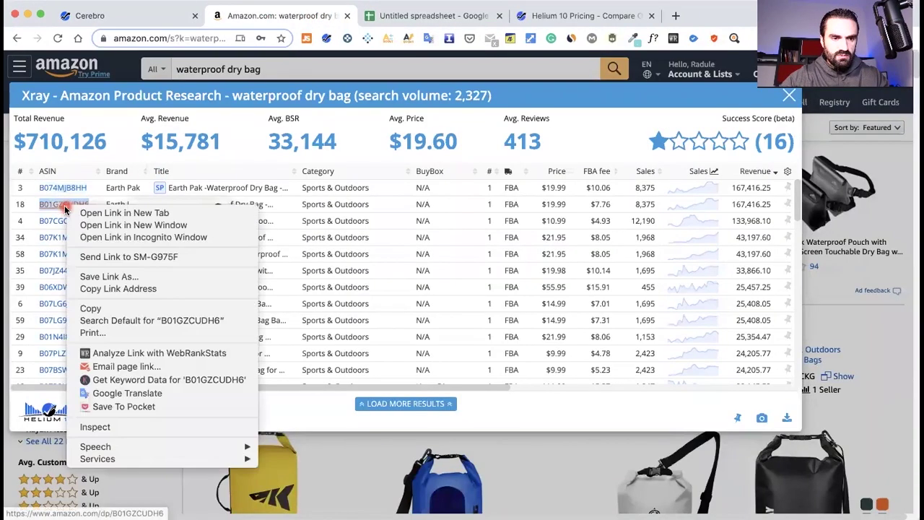
left_click(120, 308)
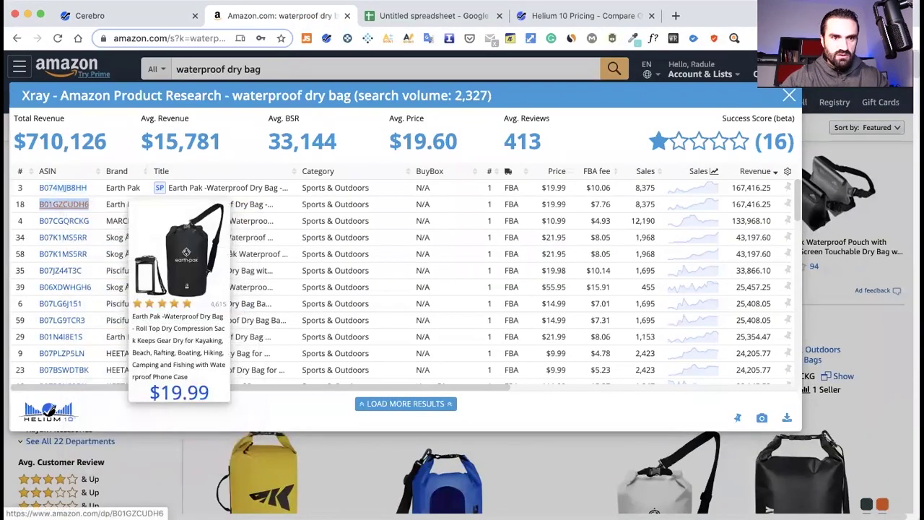
left_click(148, 16)
left_click(217, 163)
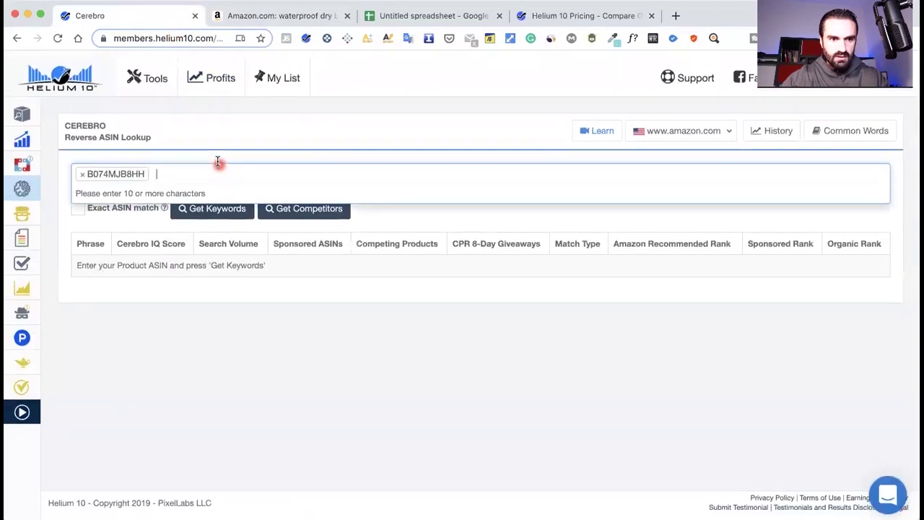
key("super+v")
key("Return")
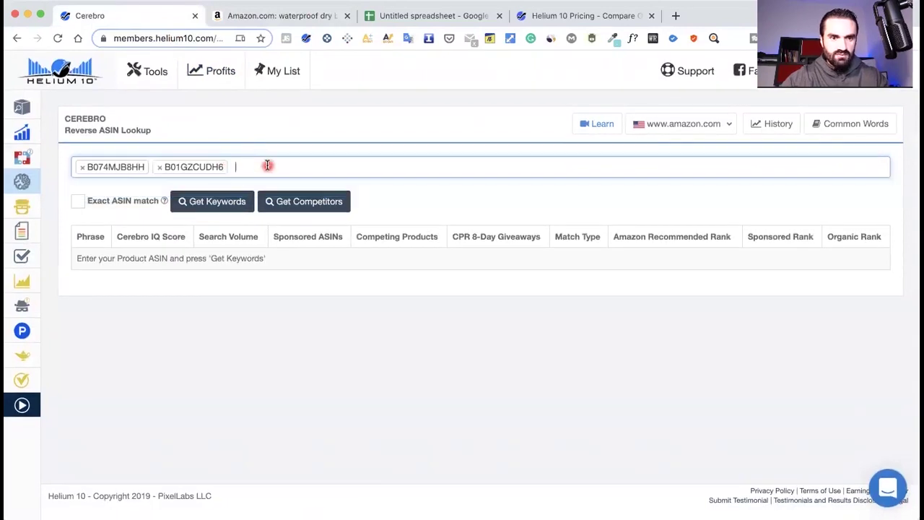
Copy the MARCHWAY dry bag's ASIN B07CGQRCKG from the Xray results and add it to the Cerebro lookup
left_click(255, 15)
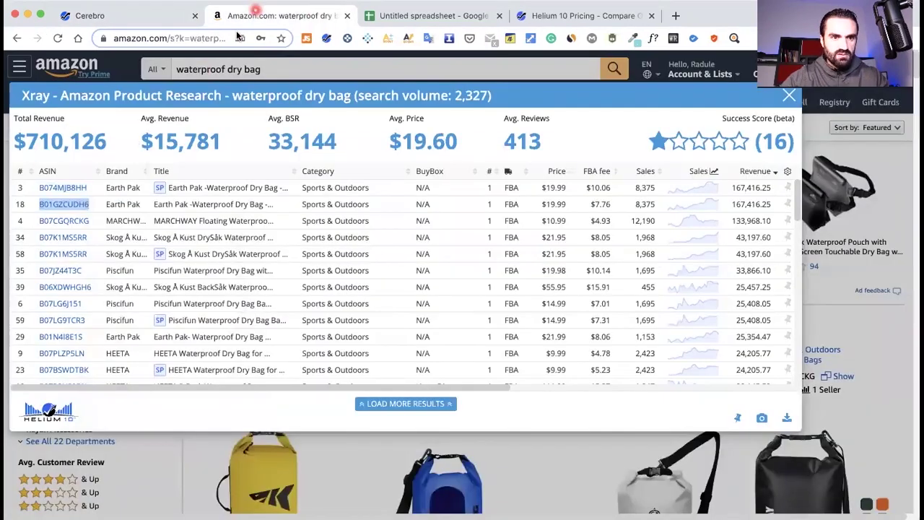
right_click(65, 221)
left_click(107, 326)
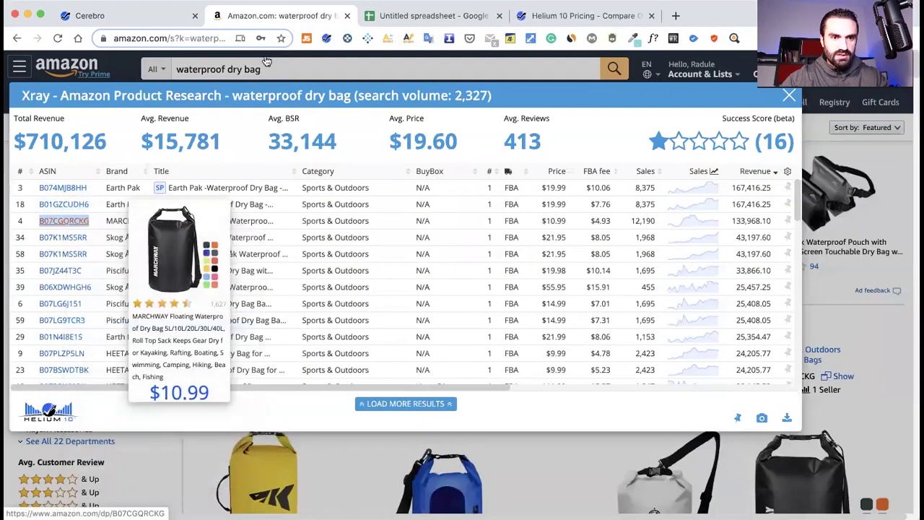
left_click(133, 12)
left_click(307, 168)
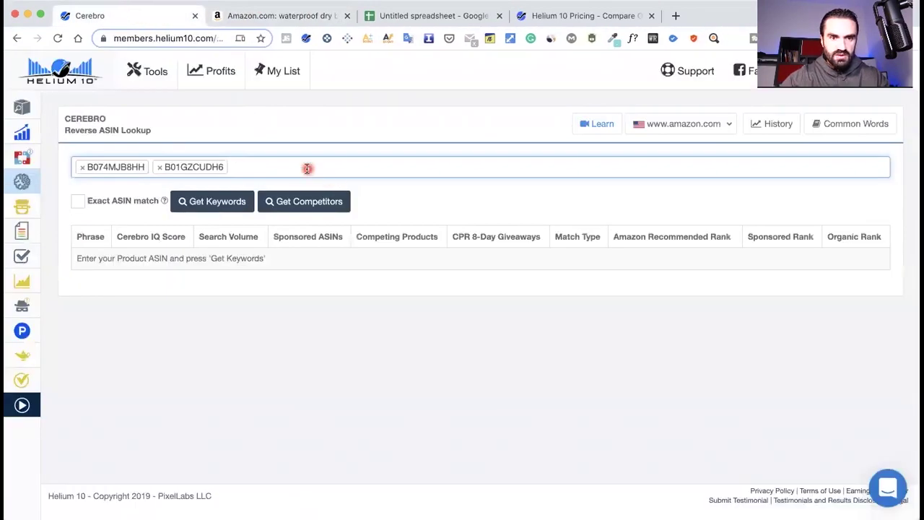
key("super+v")
key("Return")
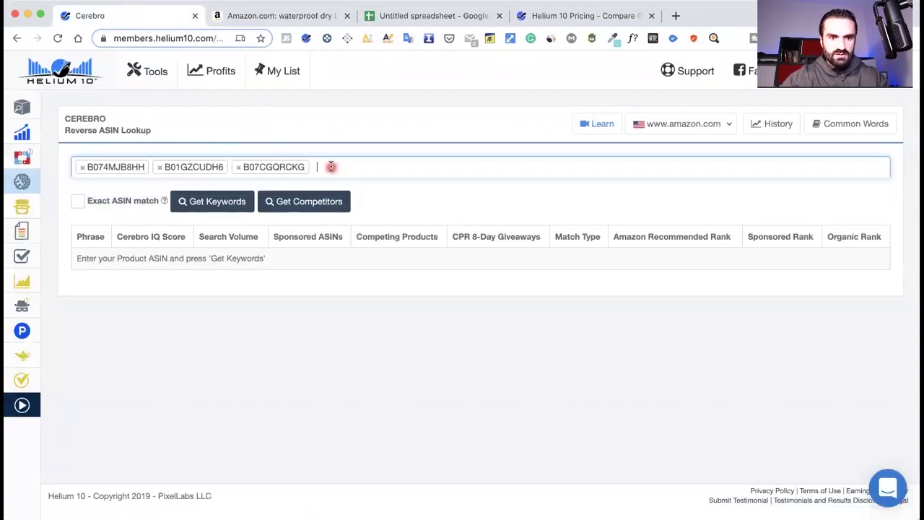
Copy the Skog Å Kust ASIN B07K1MS5RR from Xray row 34 and add it to the Cerebro lookup
left_click(233, 16)
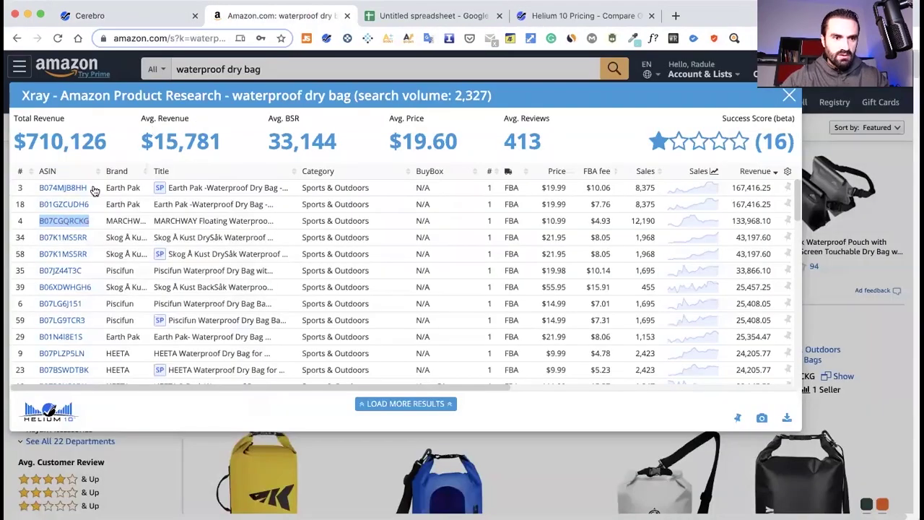
right_click(55, 237)
left_click(79, 339)
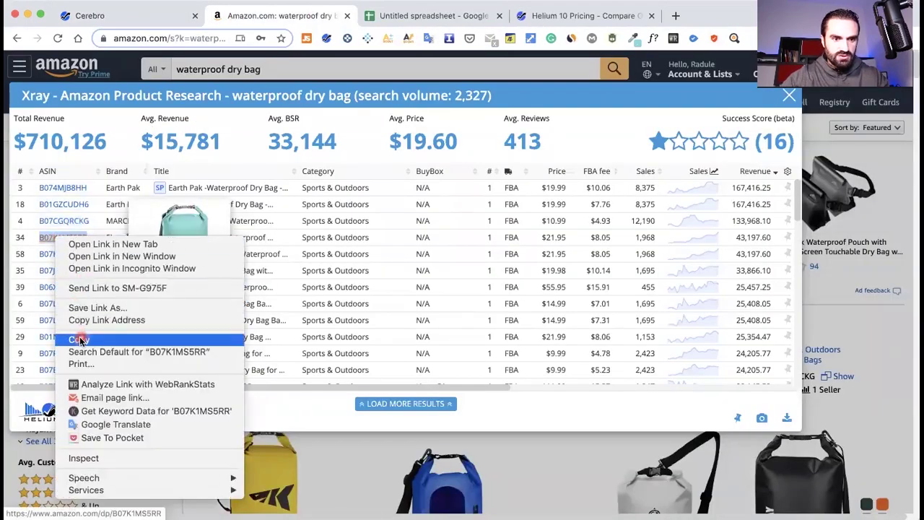
left_click(142, 23)
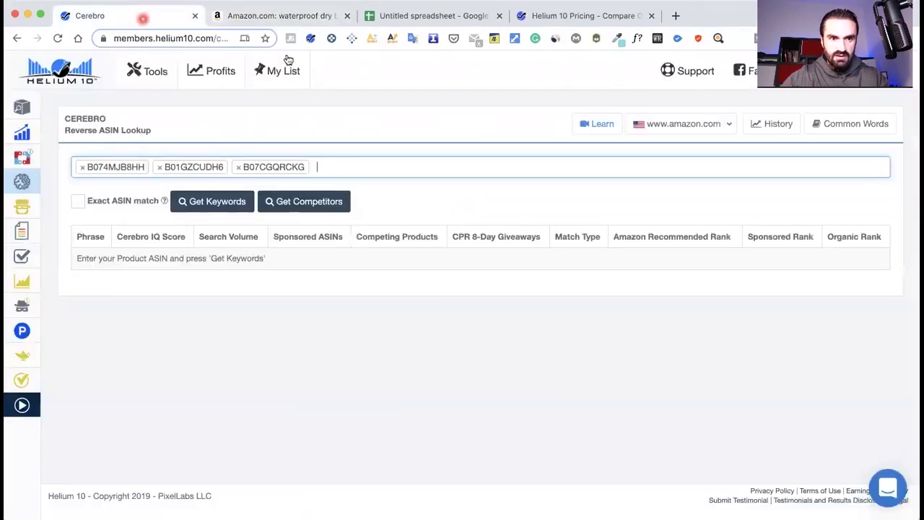
left_click(335, 168)
key("cmd+v")
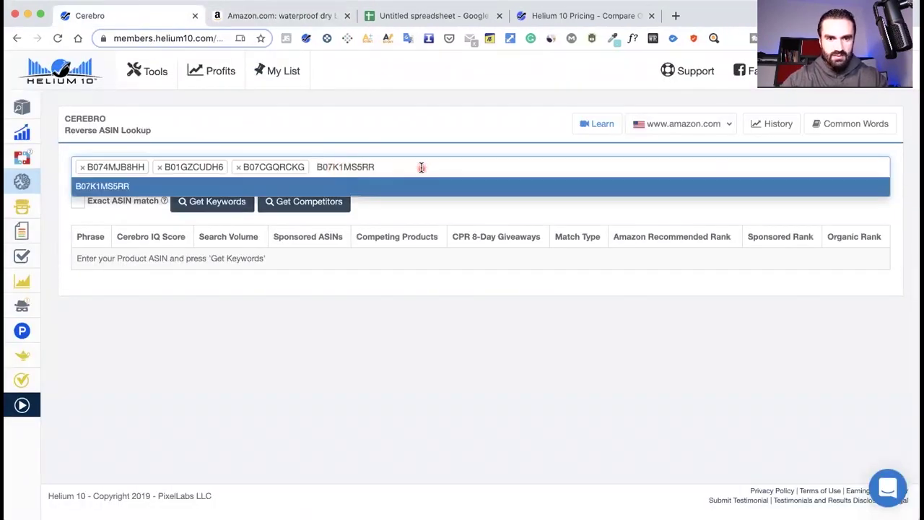
key("Return")
Try to add the sponsored Skog Å Kust listing's ASIN B07K1MS5RR from Xray row 58 to the Cerebro lookup
left_click(285, 15)
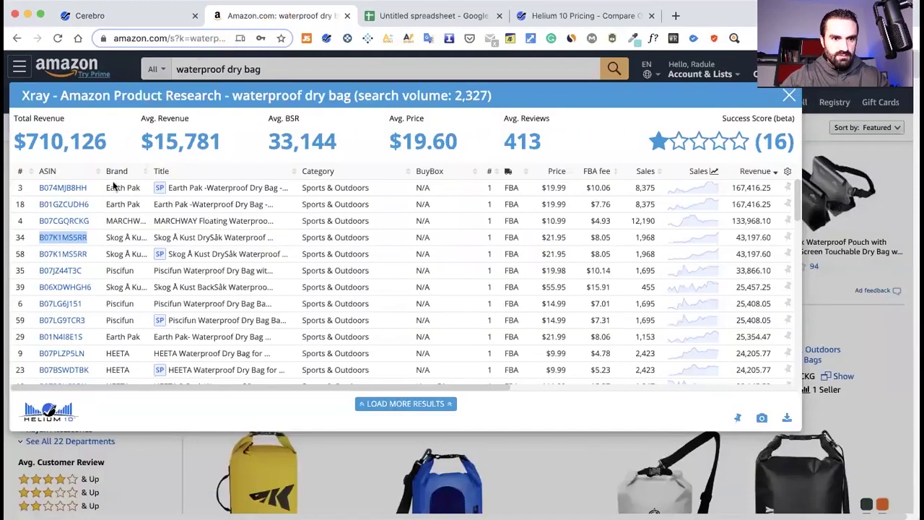
right_click(63, 258)
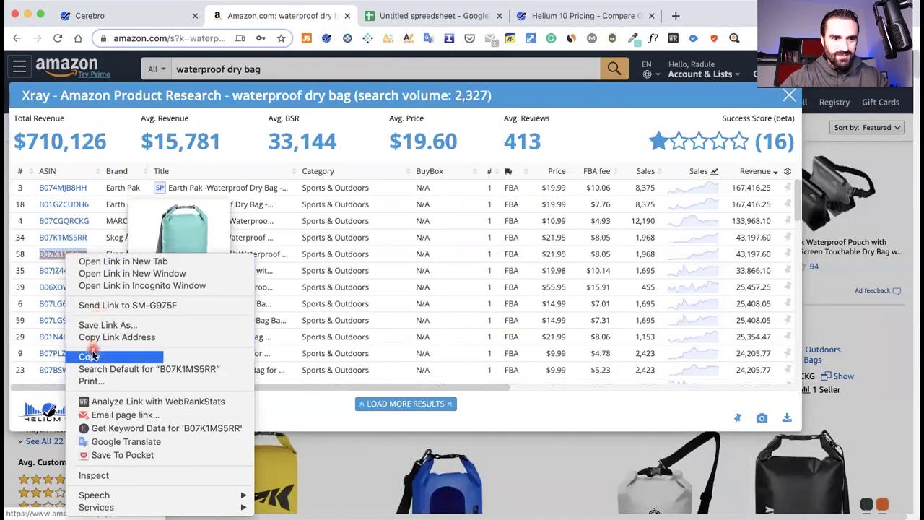
left_click(91, 354)
left_click(93, 15)
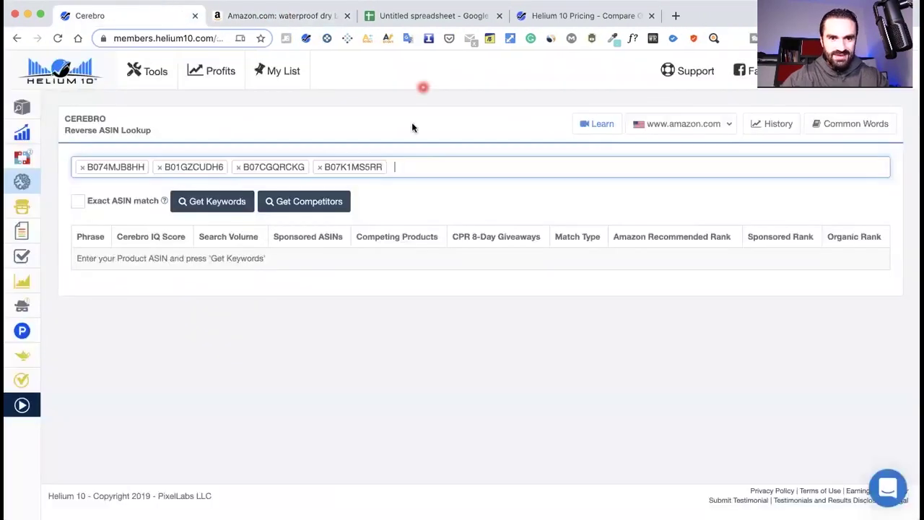
left_click(426, 166)
key("super+v")
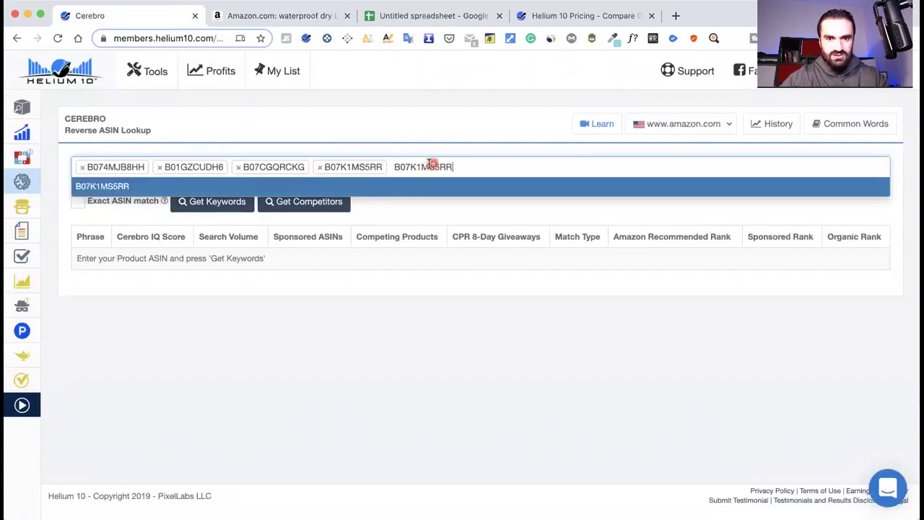
key("Return")
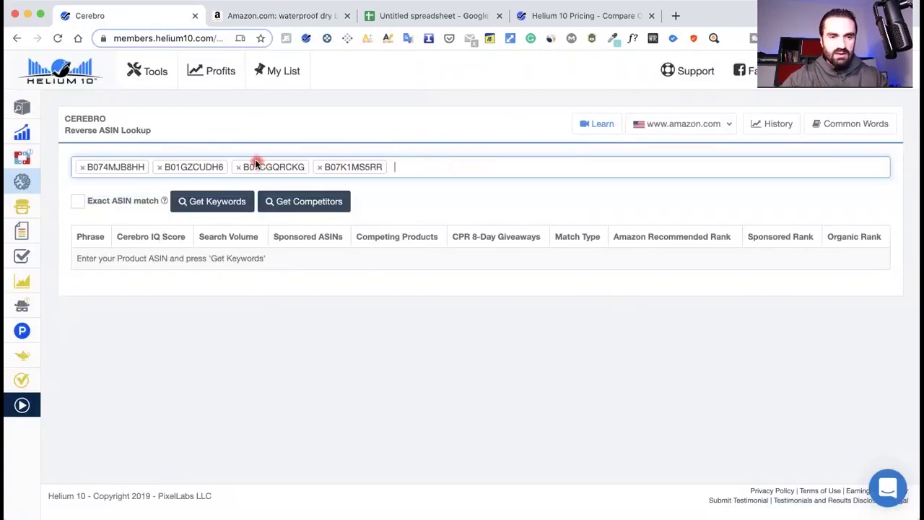
left_click(419, 169)
key("super+v")
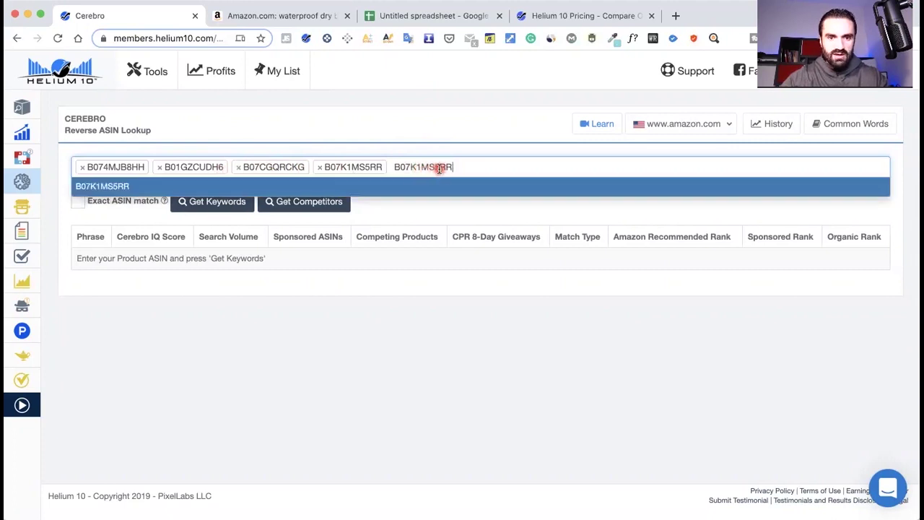
key("Return")
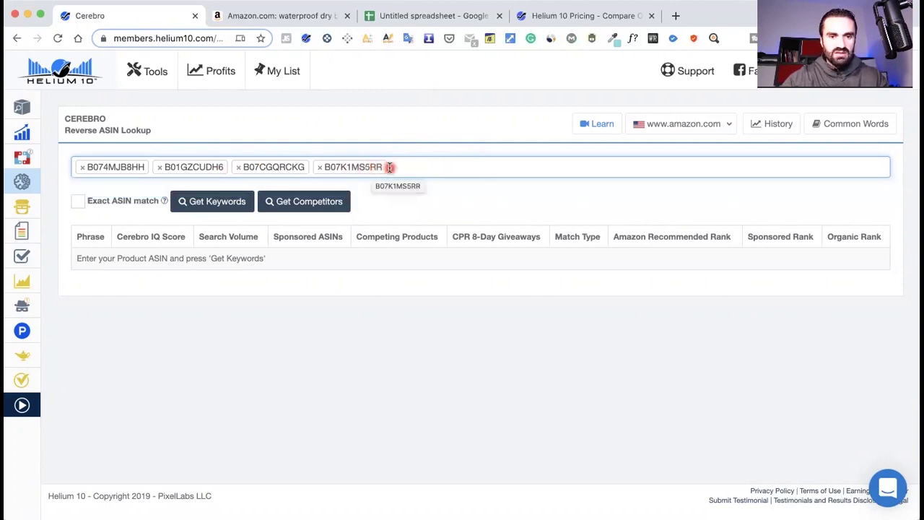
Copy the Piscifun ASIN B07JZ44T3C from Xray row 35 and add it to the Cerebro lookup
left_click(270, 16)
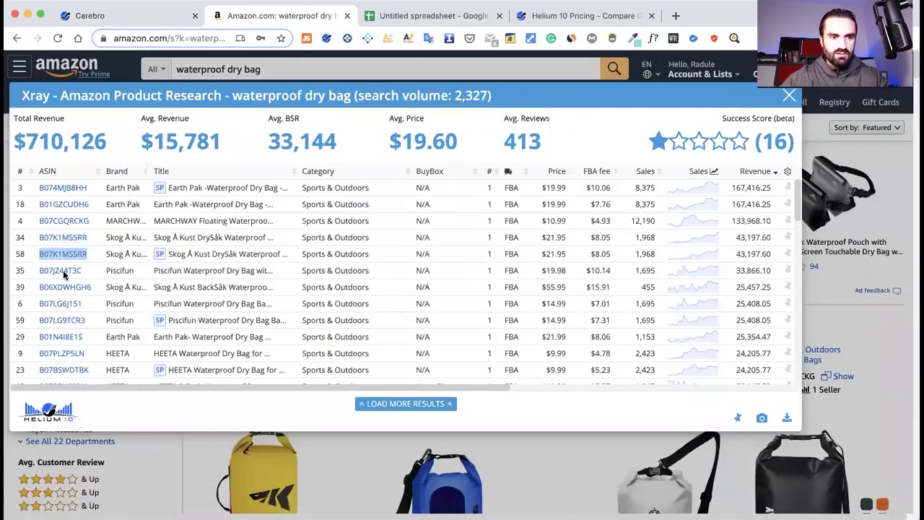
double_click(77, 254)
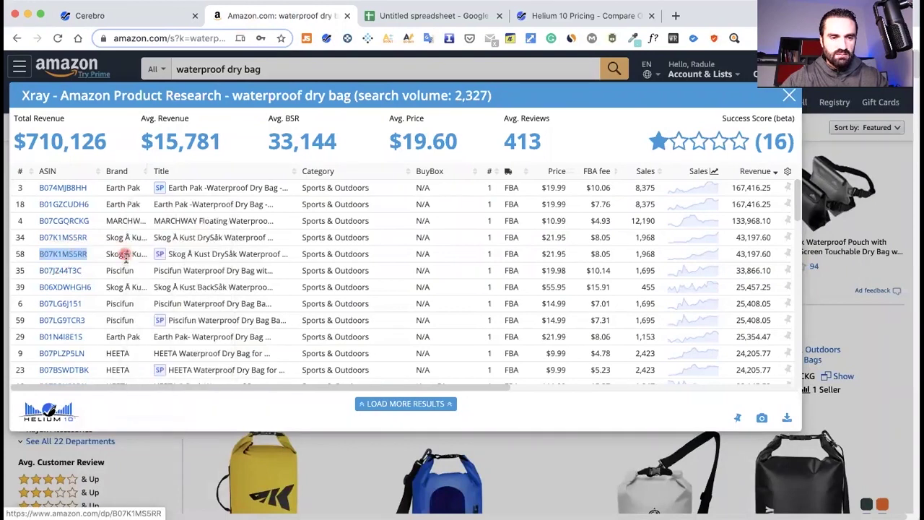
mouse_move(64, 253)
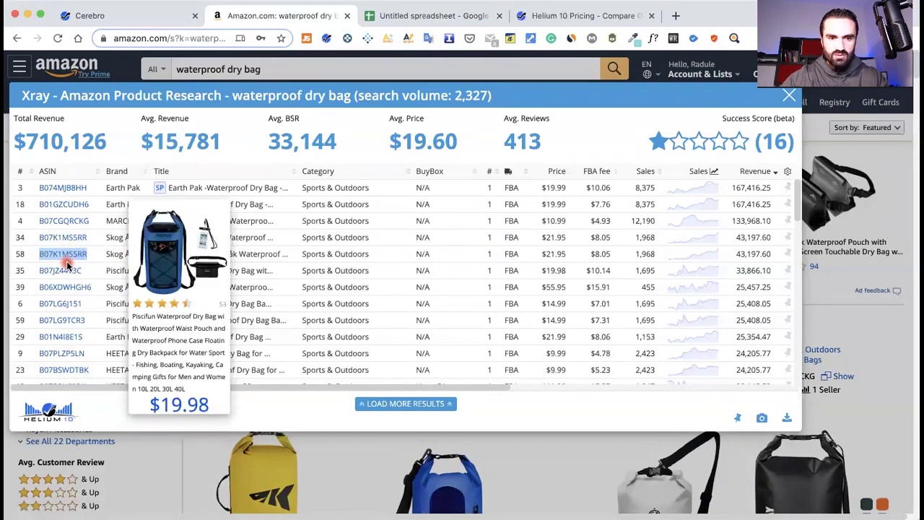
mouse_move(65, 288)
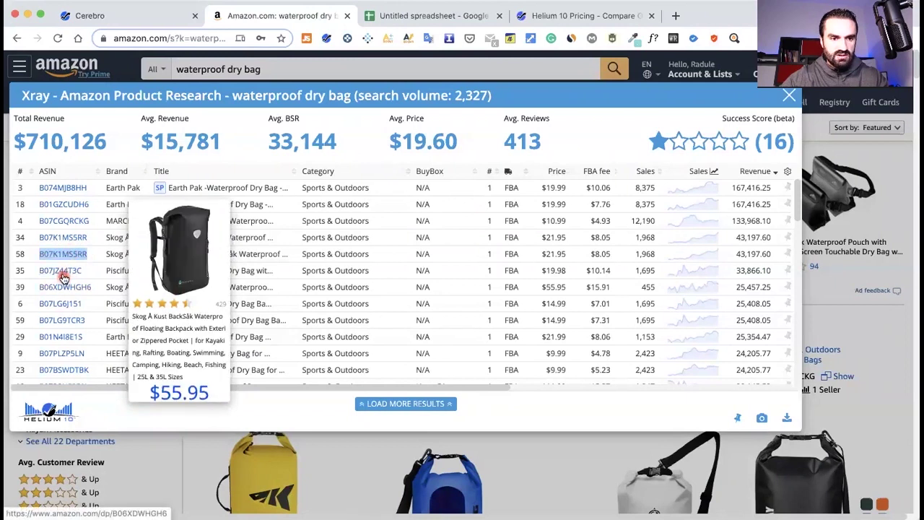
right_click(62, 277)
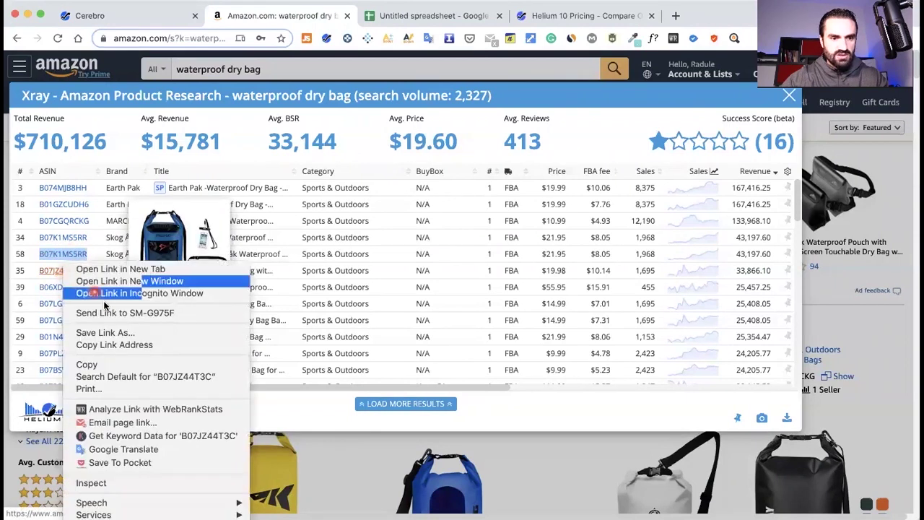
left_click(89, 365)
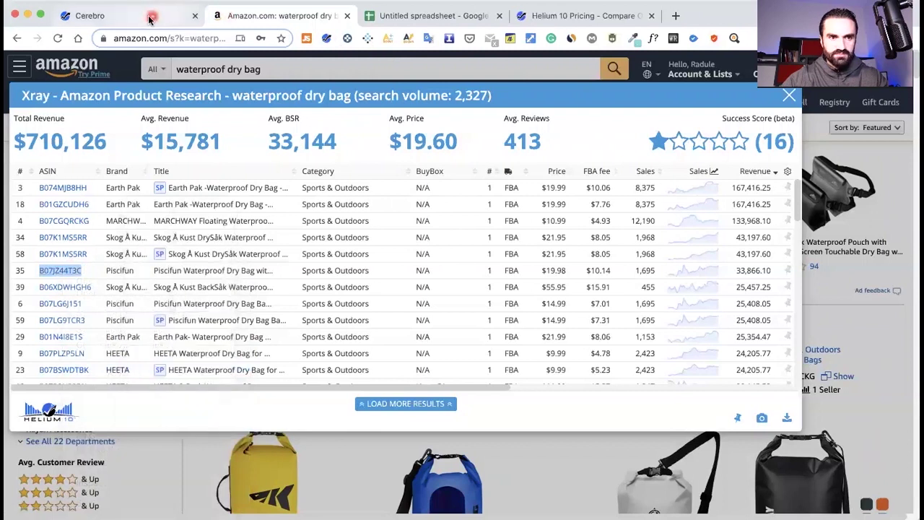
left_click(144, 15)
left_click(428, 168)
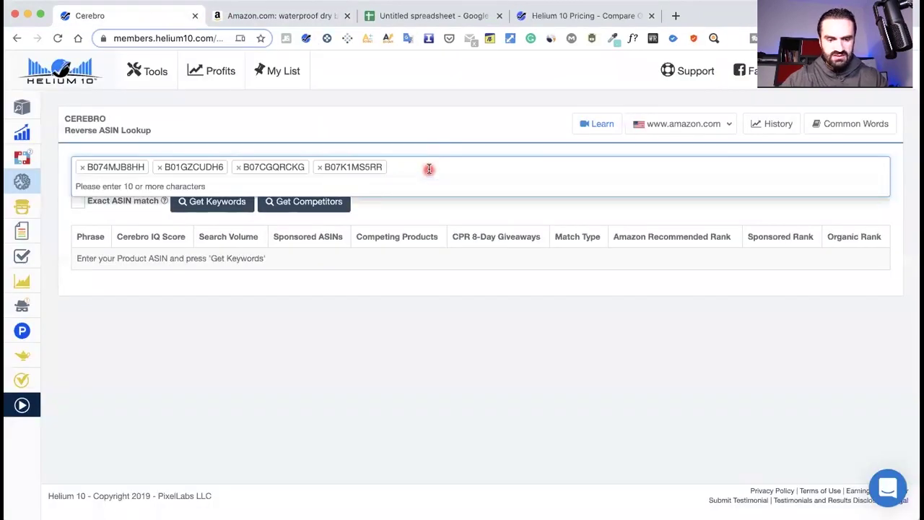
key("super+v")
key("Return")
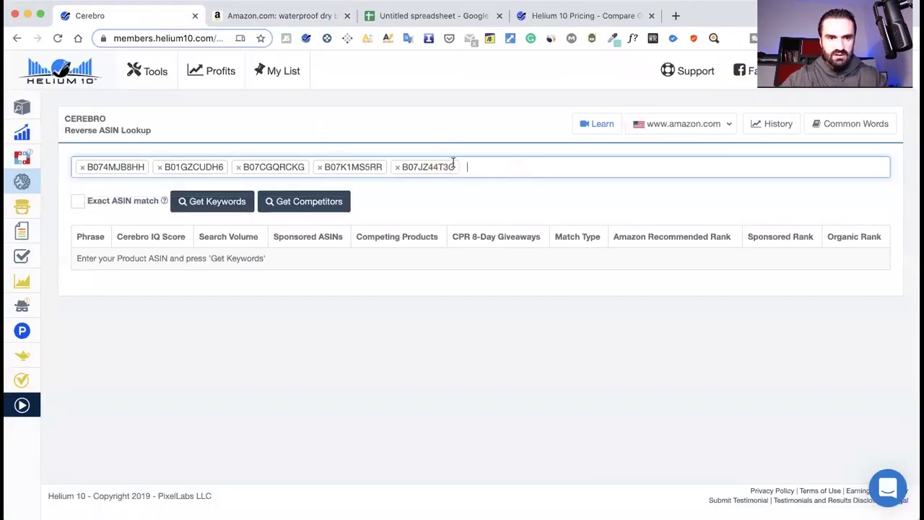
Copy the Skog Å Kust BackSåk ASIN B06XDWHGH6 from Xray row 39 and add it to the Cerebro lookup
left_click(296, 15)
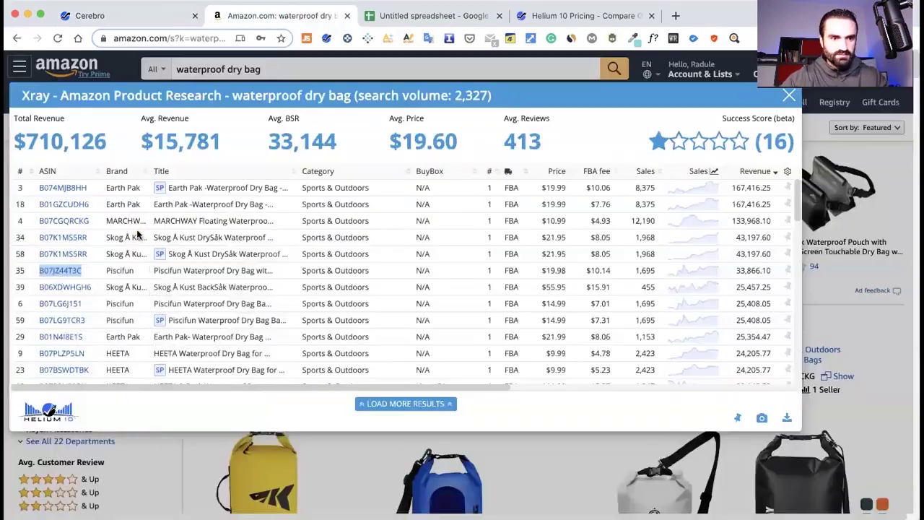
right_click(70, 293)
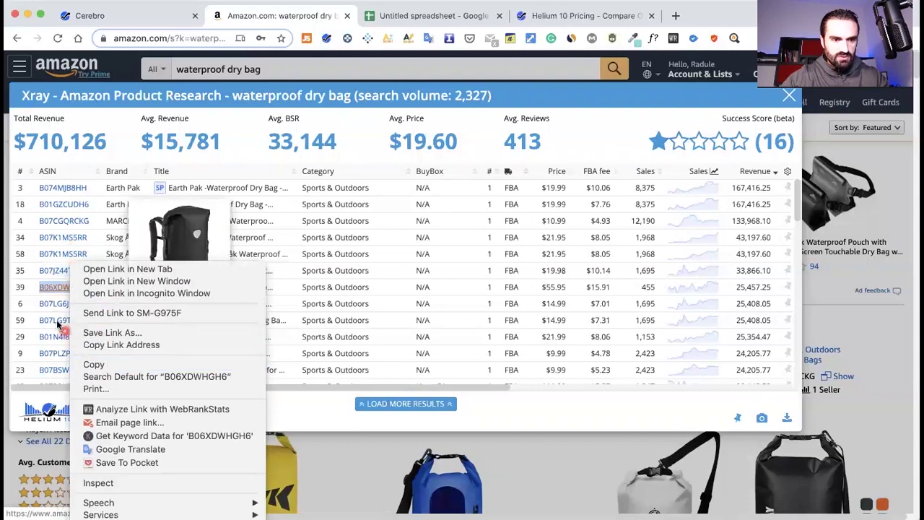
right_click(46, 302)
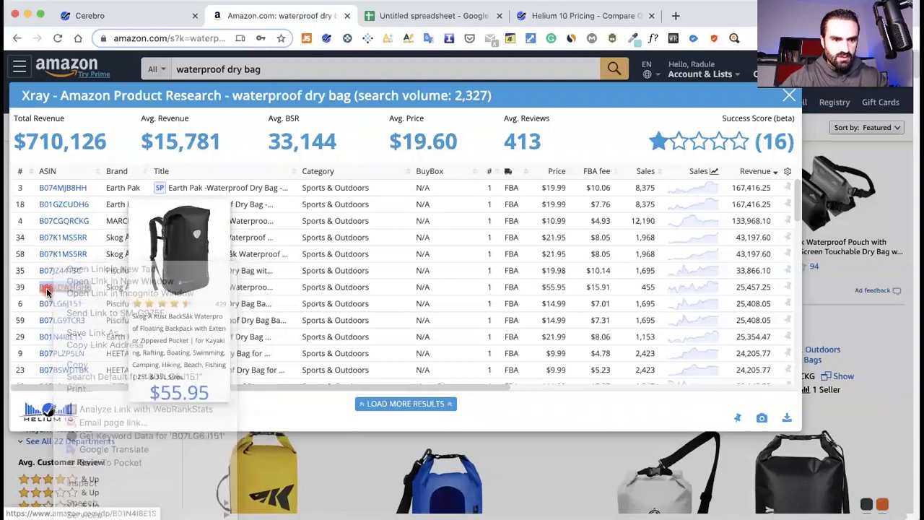
left_click(77, 364)
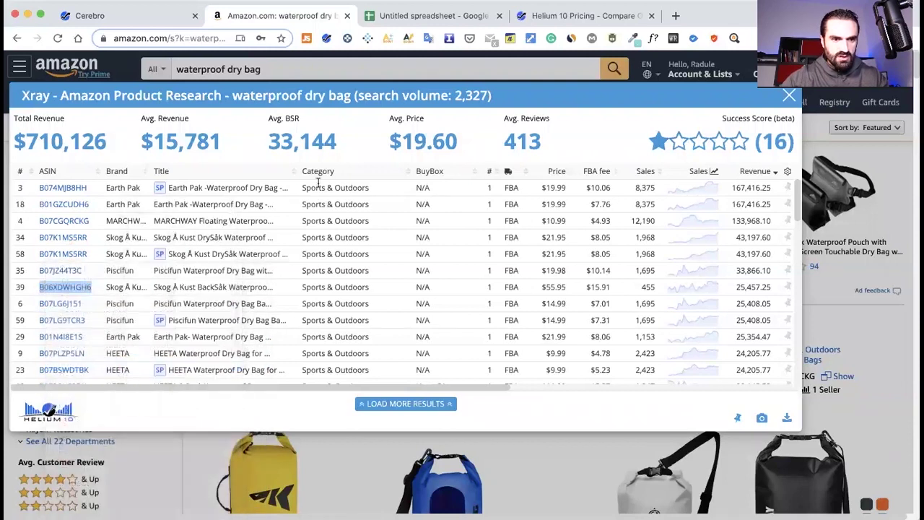
left_click(136, 19)
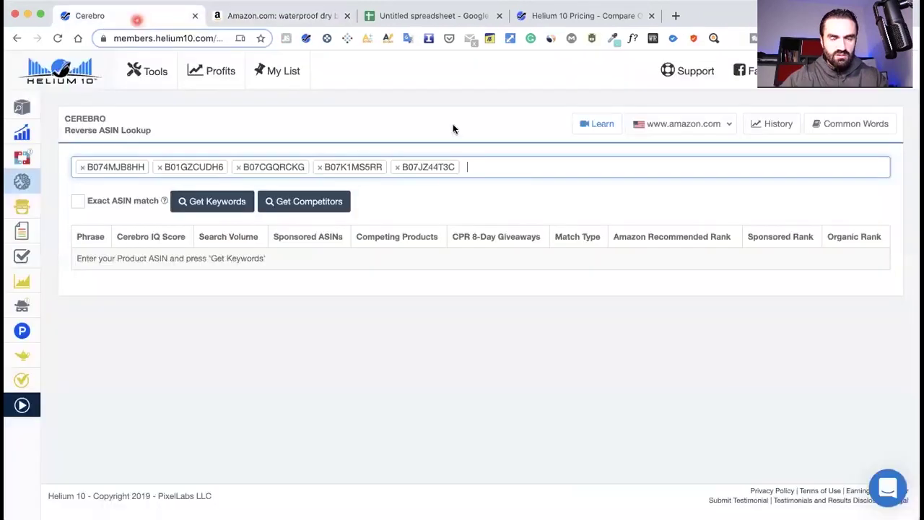
left_click(506, 169)
key("ctrl+v")
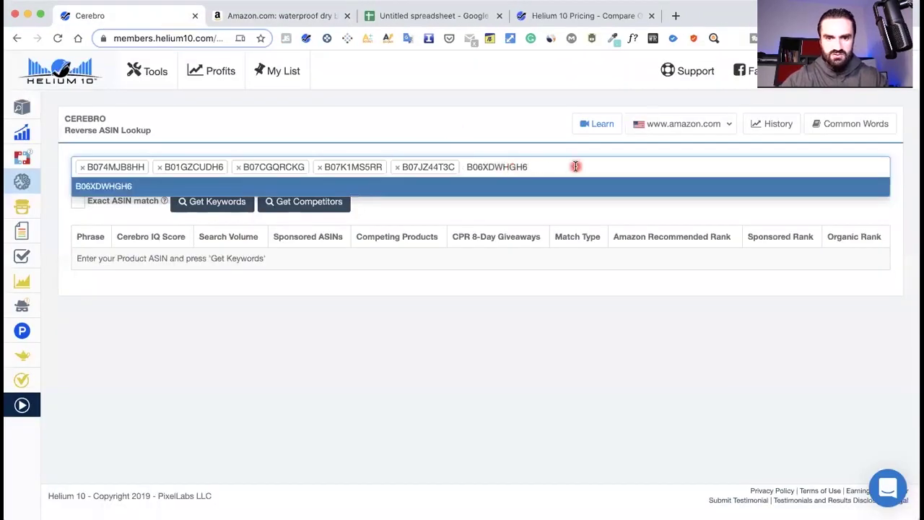
key("Return")
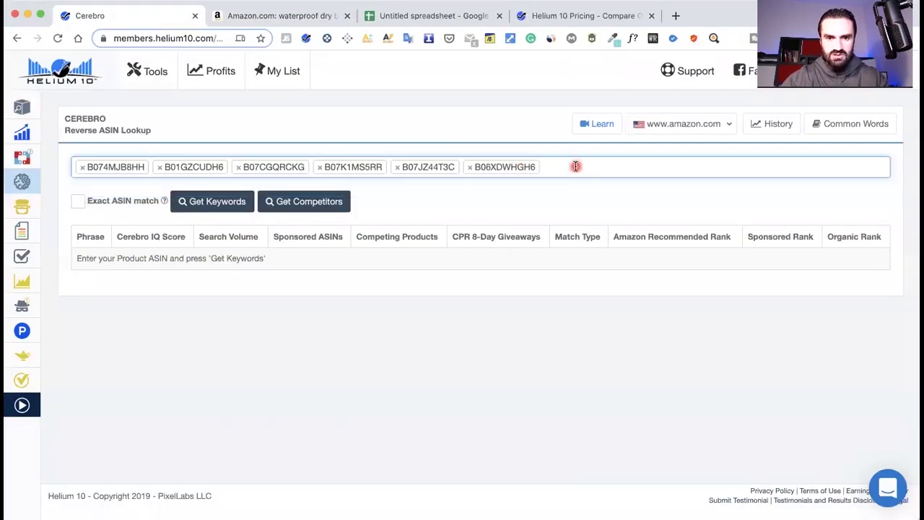
Copy the HEETA dry bag's ASIN B07PLZP5LN from Xray row 9 and add it to the Cerebro lookup
left_click(296, 18)
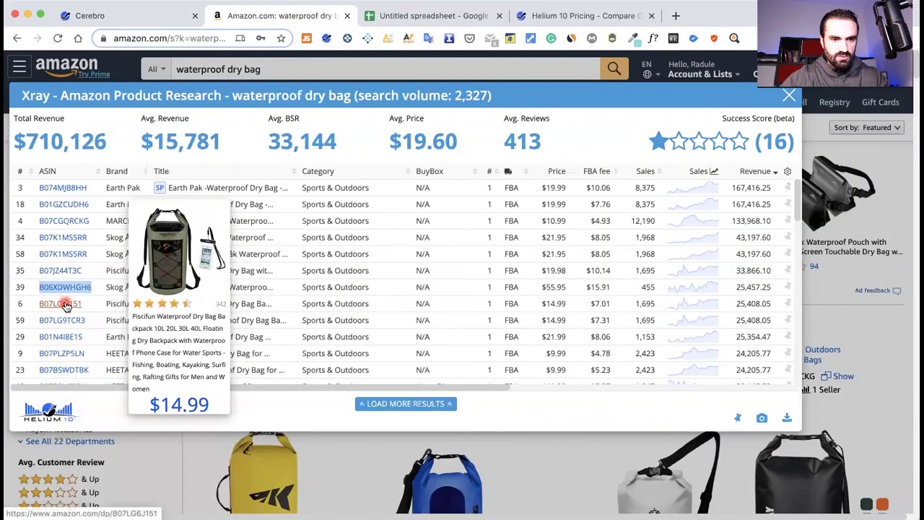
right_click(65, 357)
left_click(87, 365)
left_click(101, 15)
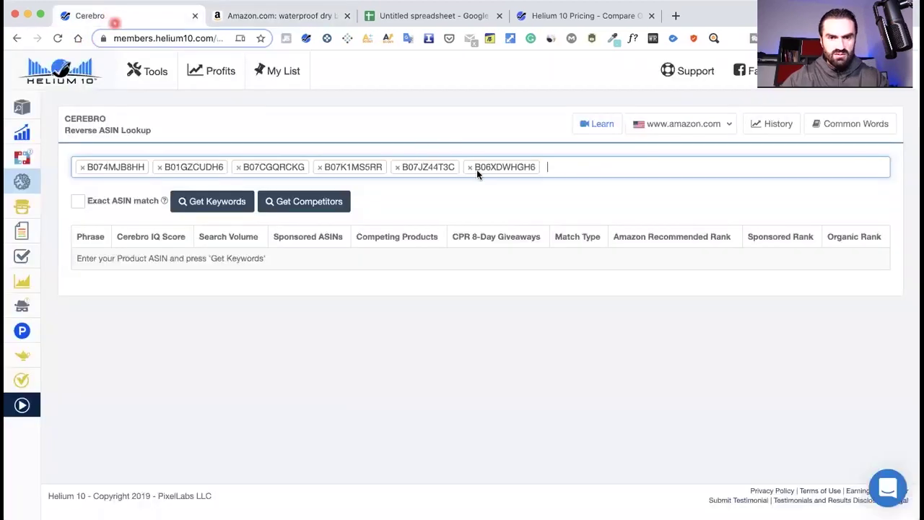
left_click(566, 162)
key("cmd+v")
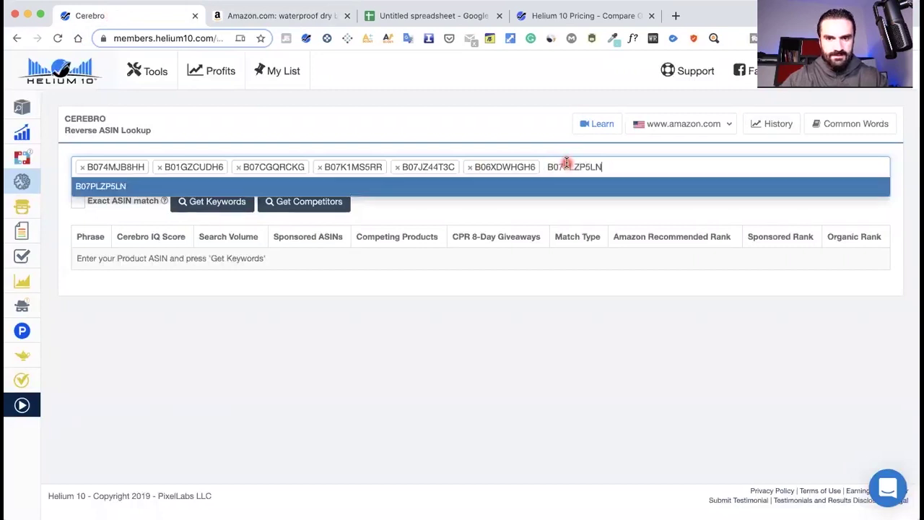
key("Return")
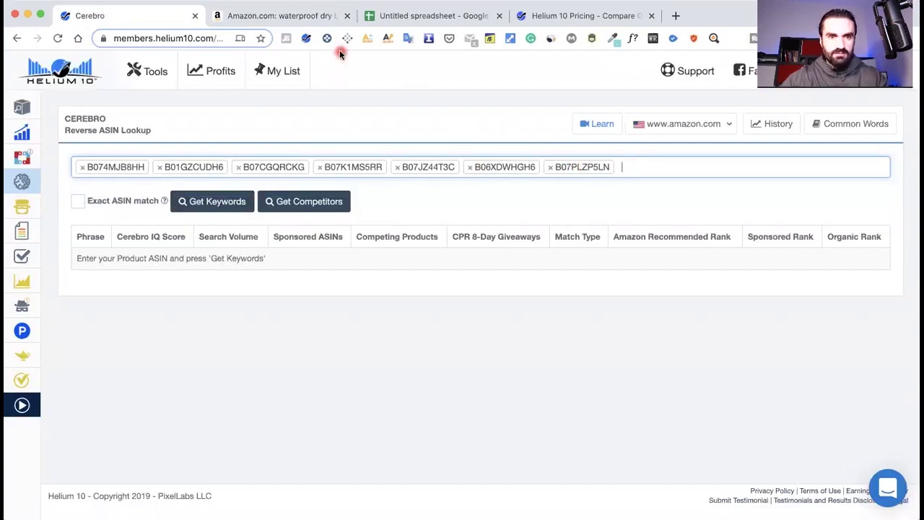
Copy the IDRYBAG backpack's ASIN B07H26F936 from Xray row 26 and add it to the Cerebro lookup
left_click(289, 15)
scroll(87, 274, "down", 3)
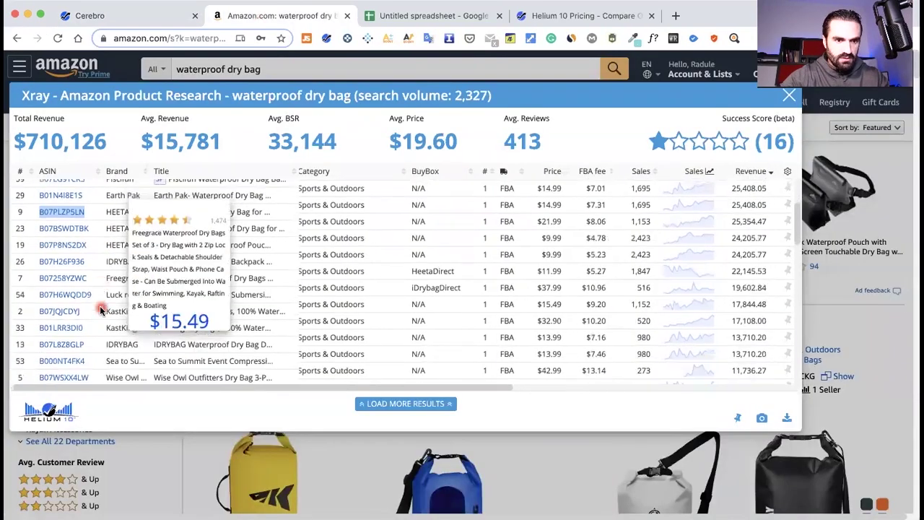
right_click(75, 259)
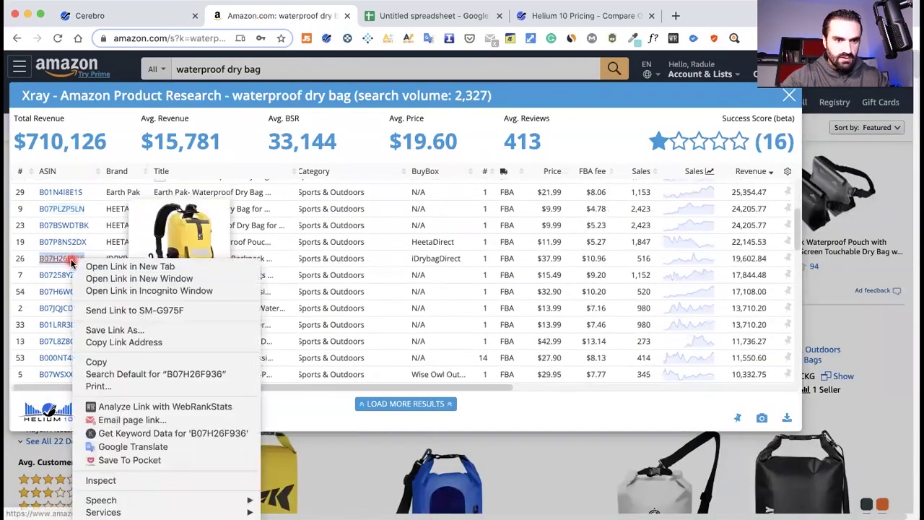
left_click(107, 363)
left_click(149, 21)
left_click(646, 186)
key("super+v")
key("Return")
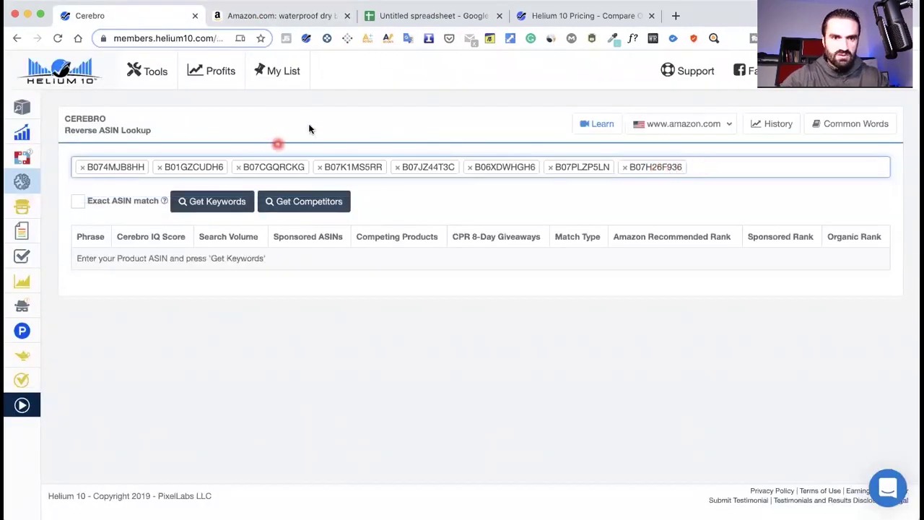
Copy the Freegrace ASIN B07258YZWC from Xray row 7 and add it to the Cerebro lookup
left_click(288, 18)
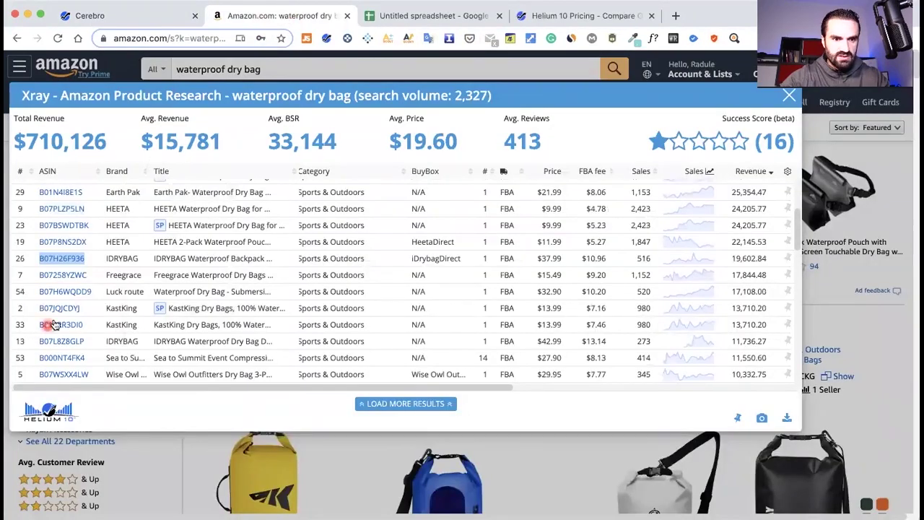
right_click(72, 275)
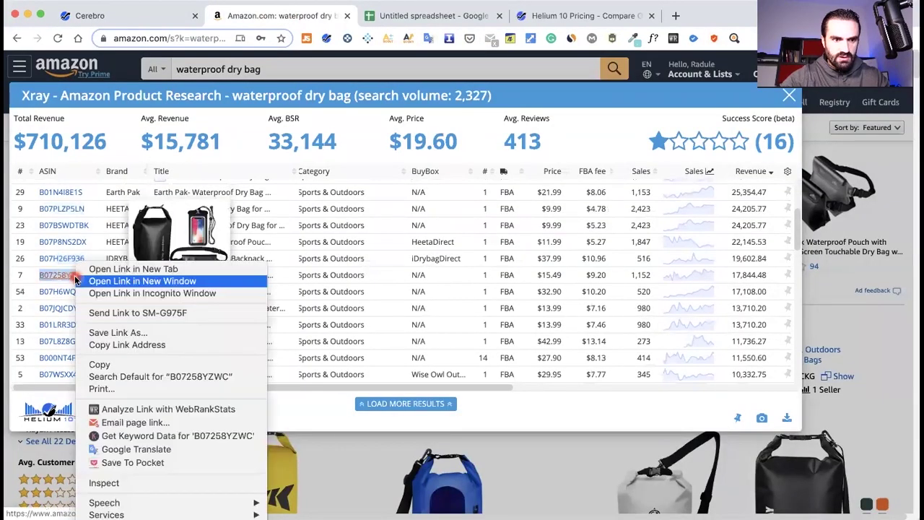
left_click(101, 364)
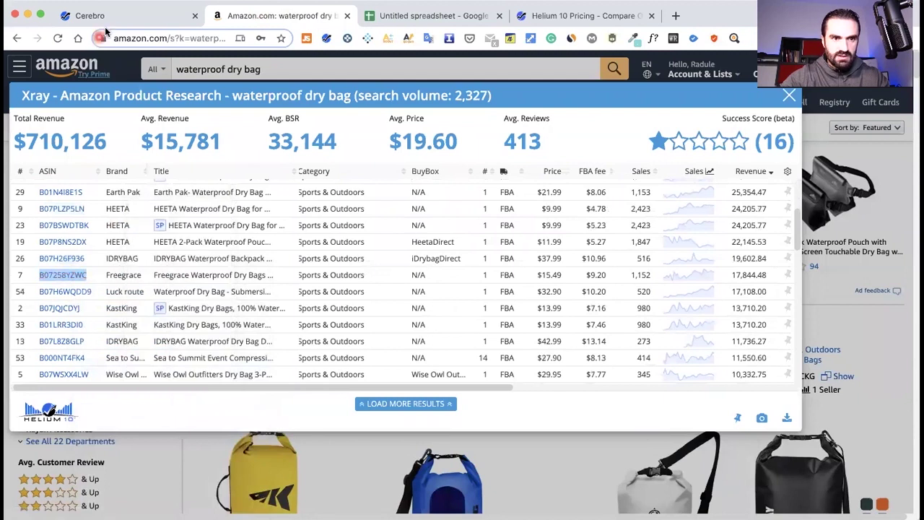
left_click(113, 19)
left_click(720, 168)
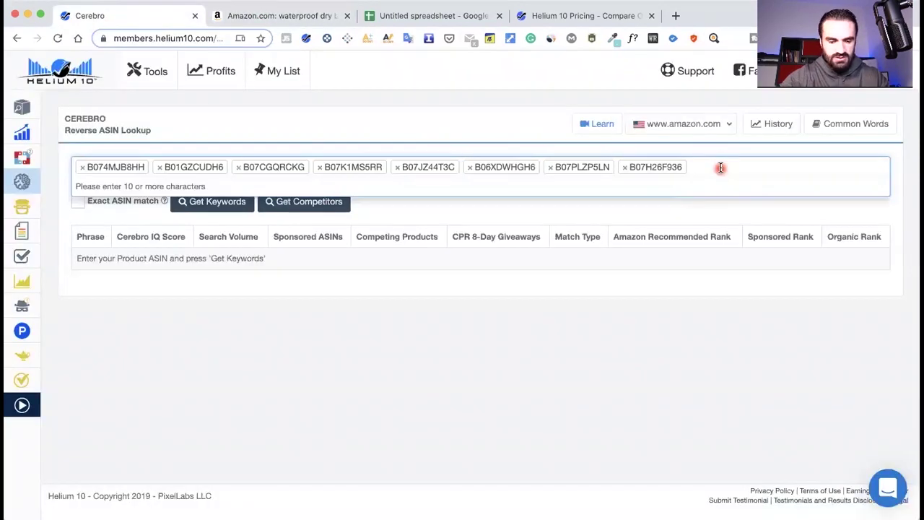
key("super+v")
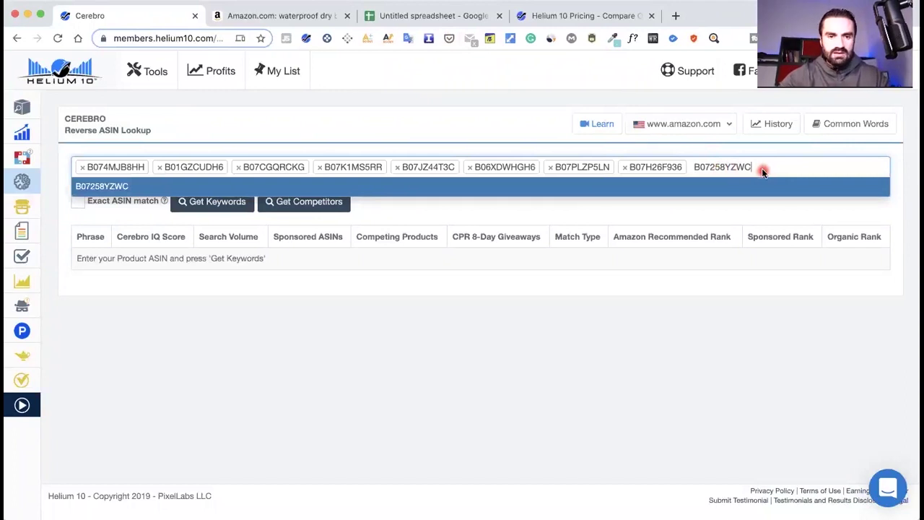
key("Return")
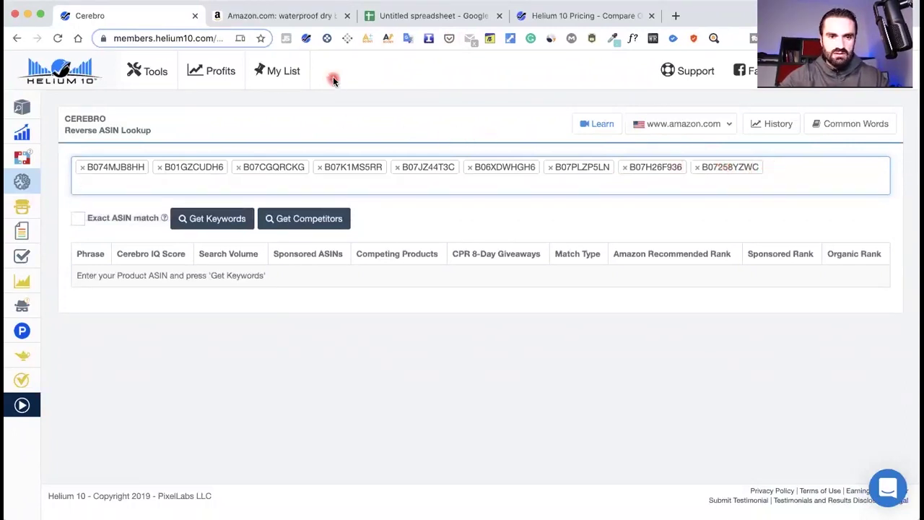
scroll(334, 76, "down", 1)
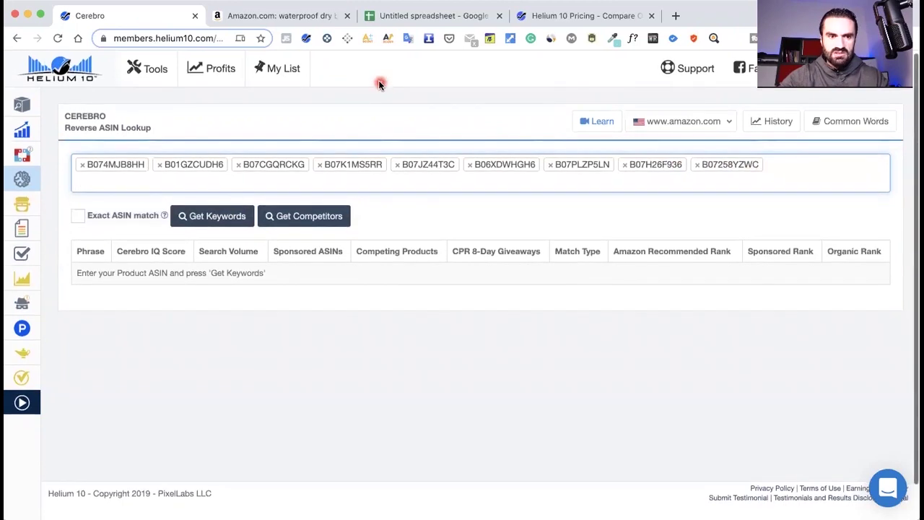
scroll(378, 81, "down", 1)
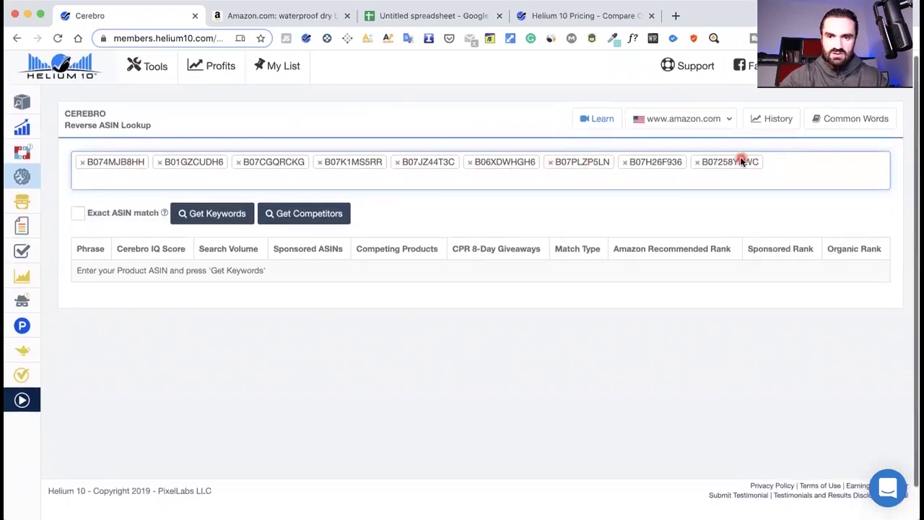
Copy the Luck route ASIN B07H6WQDD9 from Xray row 54 and add it to the Cerebro lookup
left_click(268, 14)
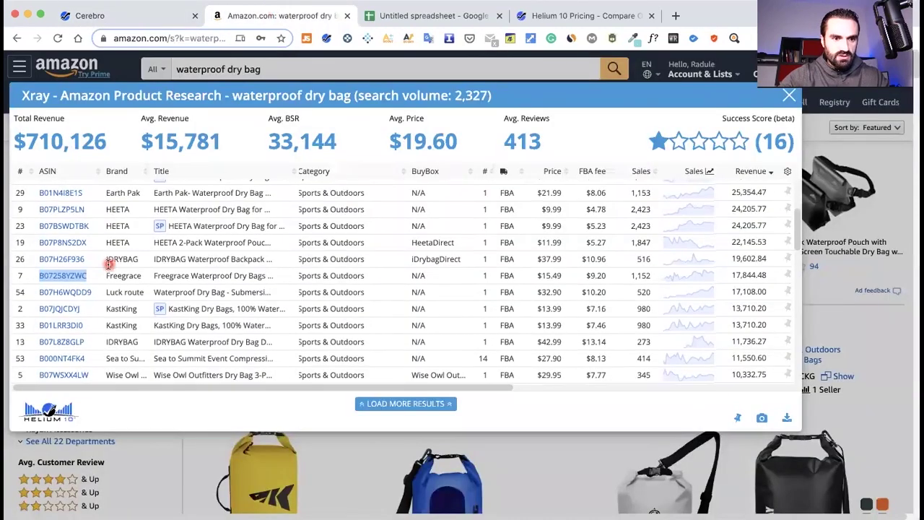
right_click(71, 296)
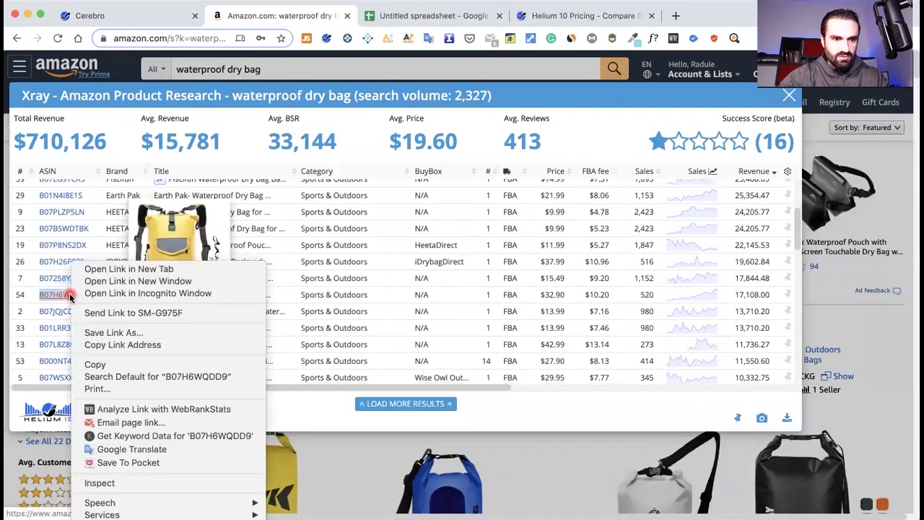
left_click(92, 363)
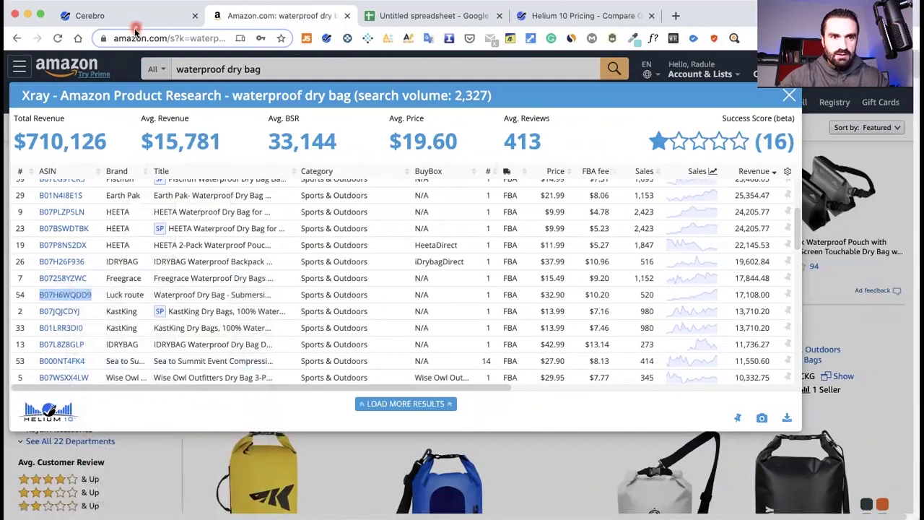
left_click(61, 18)
left_click(791, 168)
left_click(792, 168)
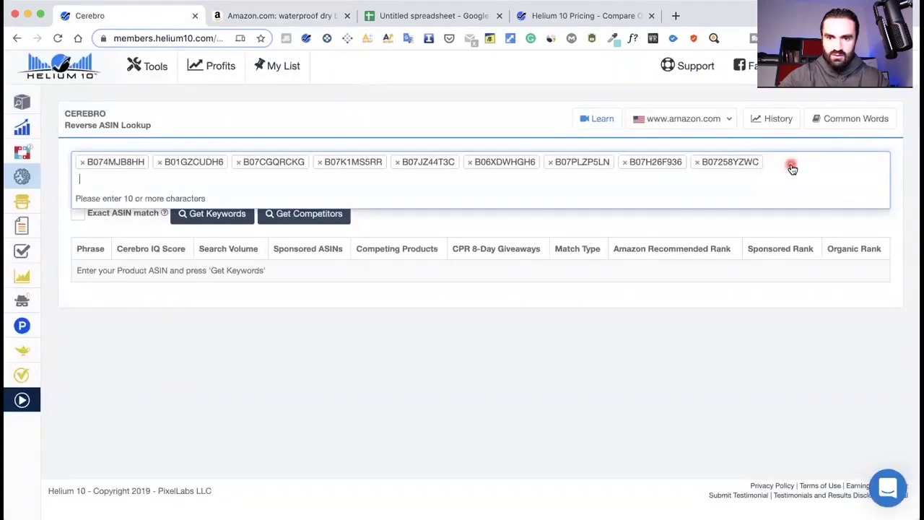
key("super+v")
key("Return")
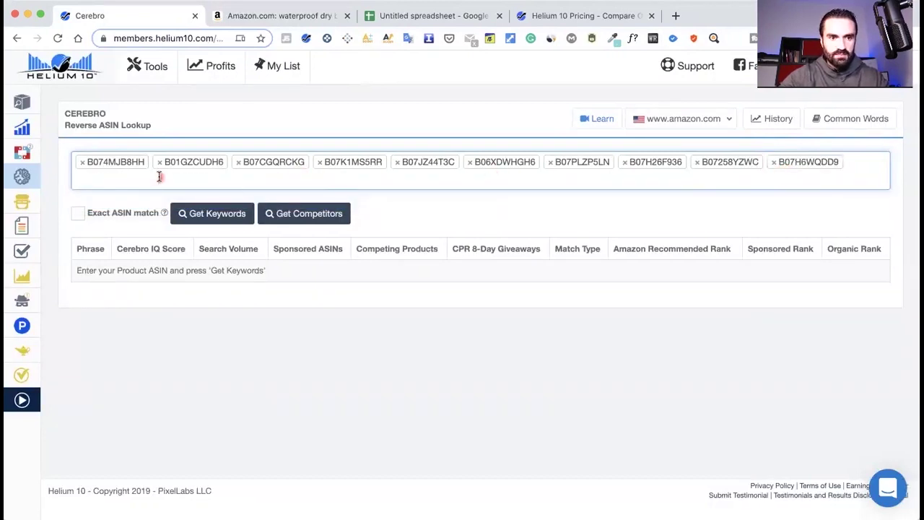
Get the keywords for the ten entered ASINs and review the keyword distribution and the filtered keyword list
left_click(217, 215)
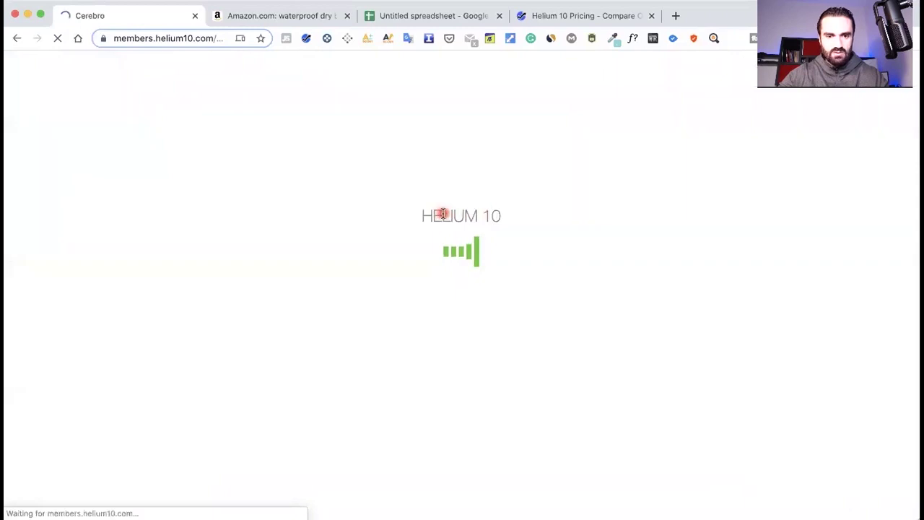
scroll(443, 215, "down", 3)
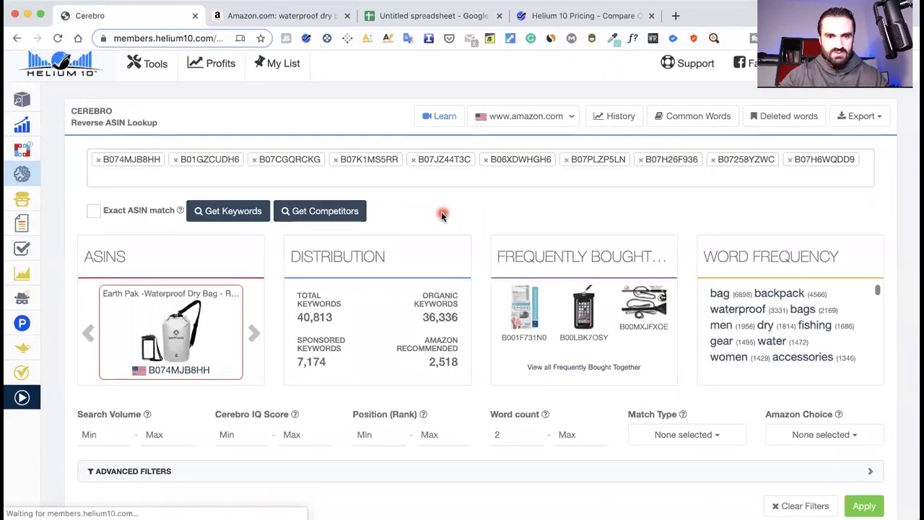
scroll(443, 214, "up", 2)
scroll(442, 214, "up", 1)
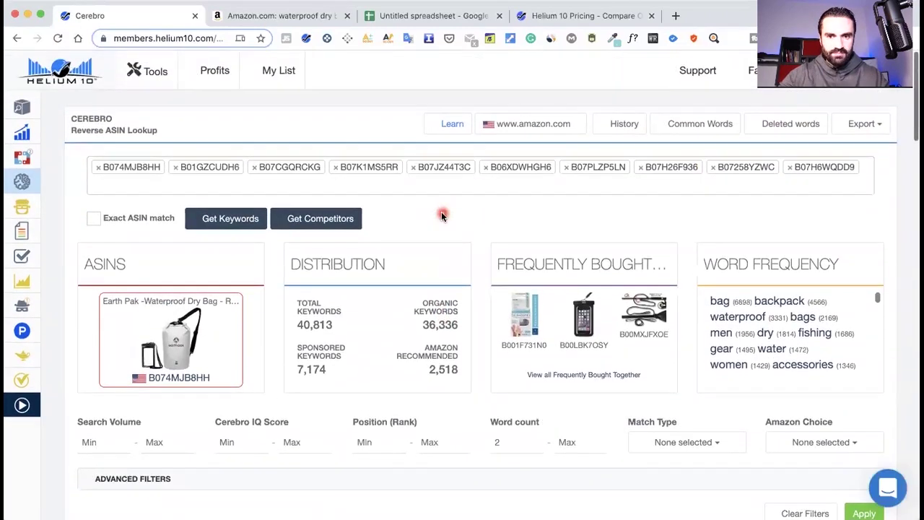
scroll(443, 213, "down", 10)
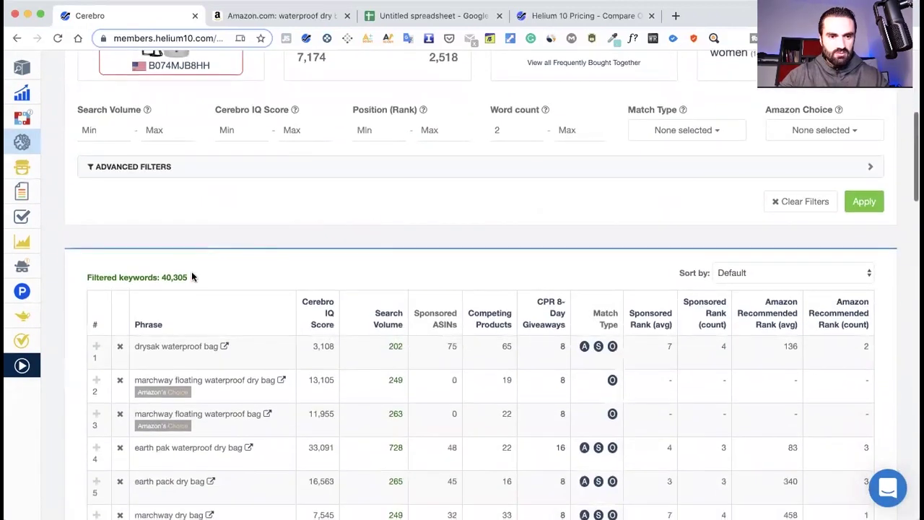
scroll(264, 281, "up", 5)
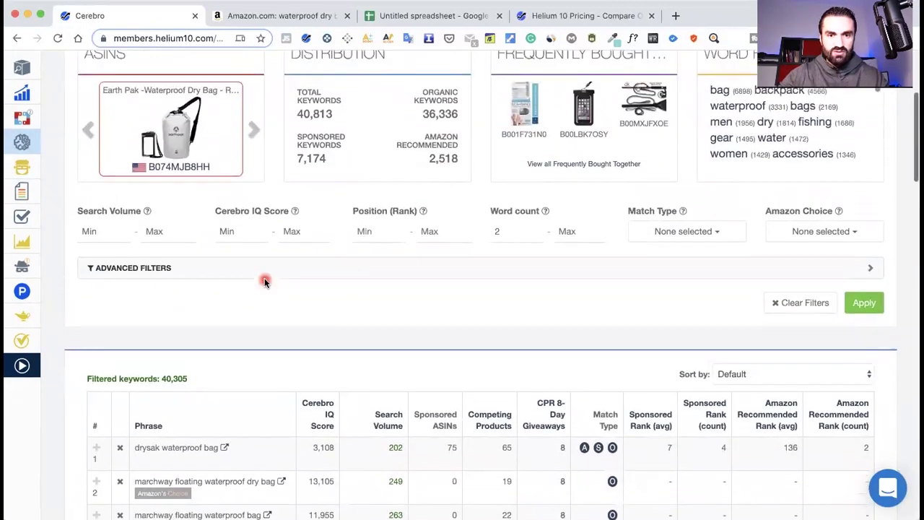
scroll(264, 282, "up", 4)
scroll(263, 280, "down", 8)
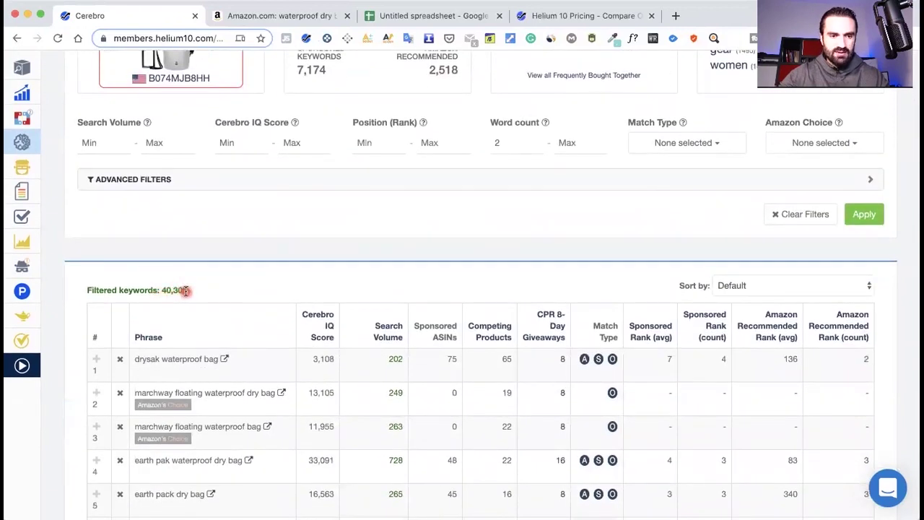
scroll(186, 290, "up", 2)
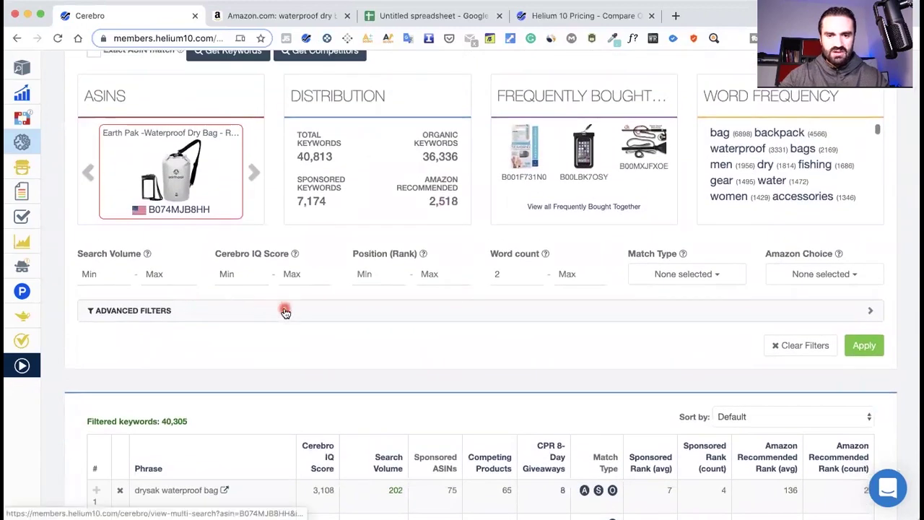
scroll(285, 312, "up", 3)
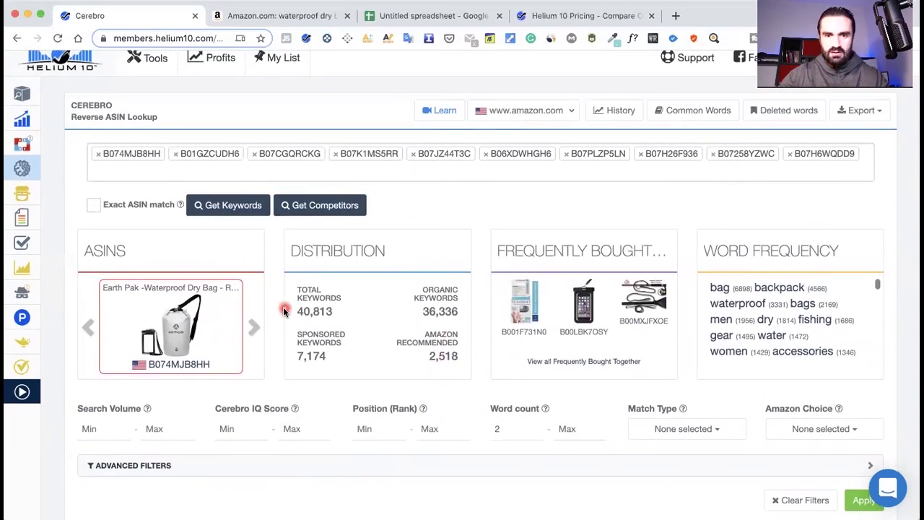
Set the minimum word count filter to 1
scroll(304, 310, "down", 4)
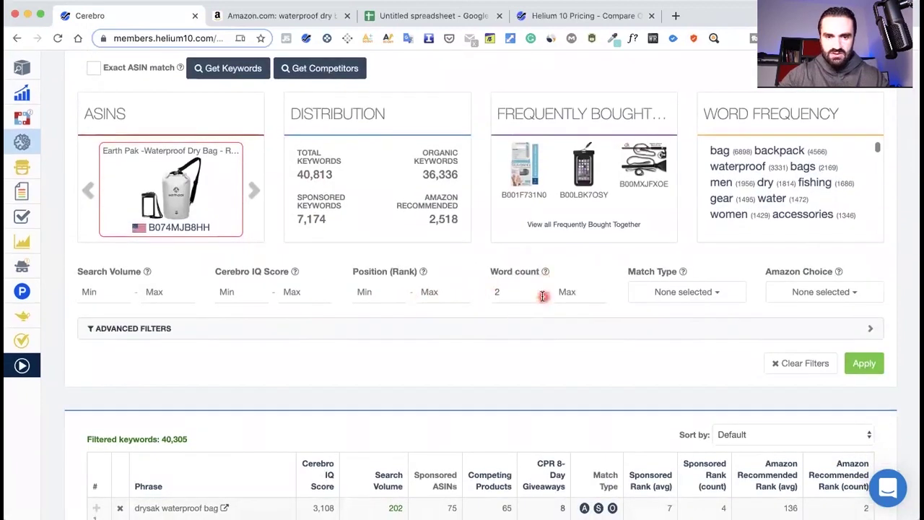
left_click(537, 298)
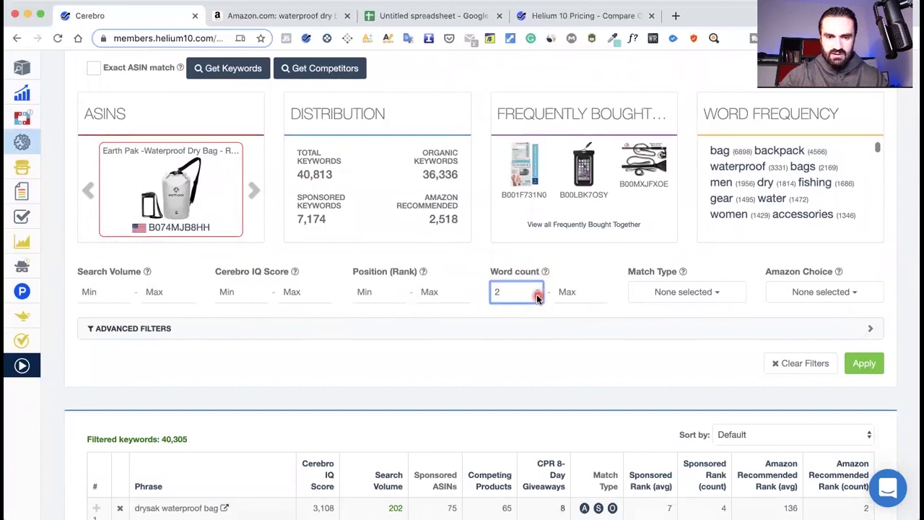
left_click(528, 296)
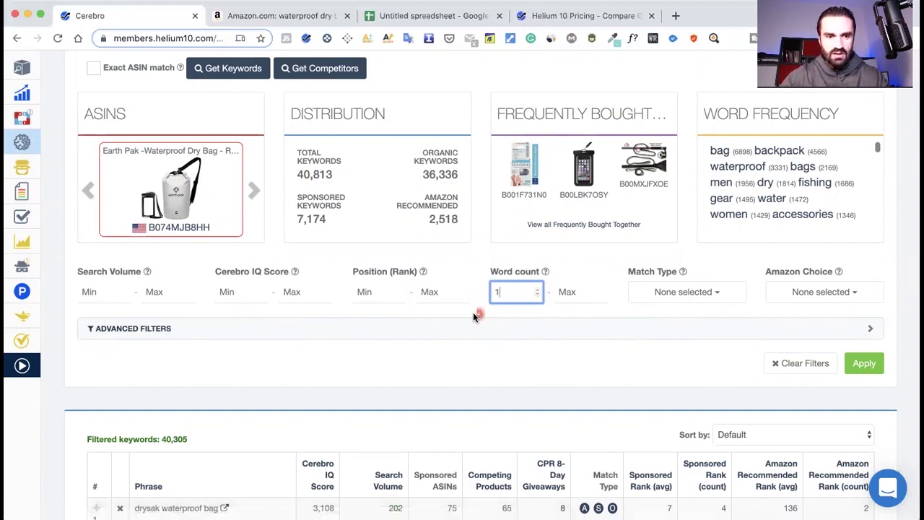
Limit the match type to Organic and set the minimum search volume to 500
left_click(693, 293)
left_click(656, 314)
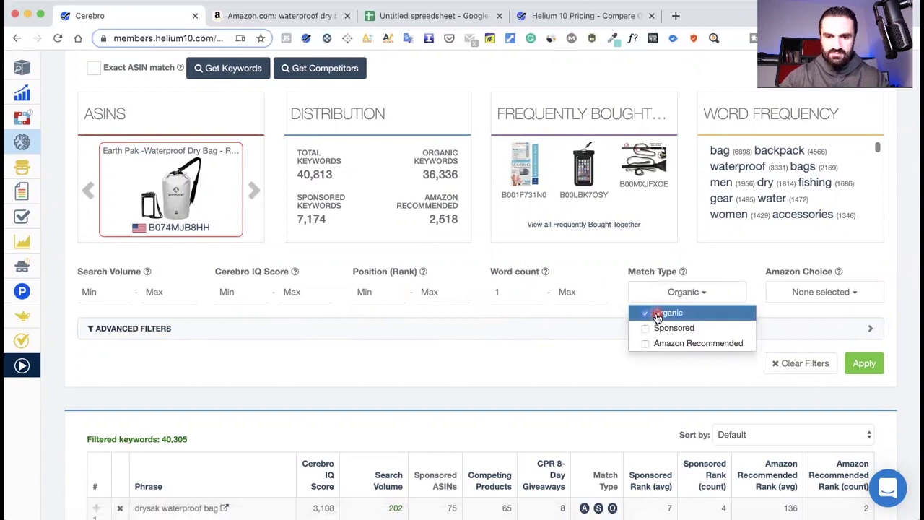
left_click(502, 318)
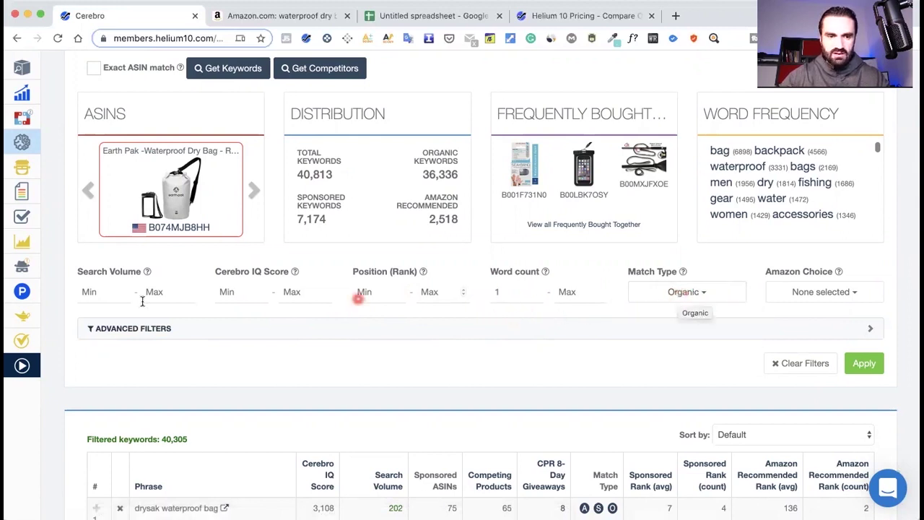
left_click(97, 292)
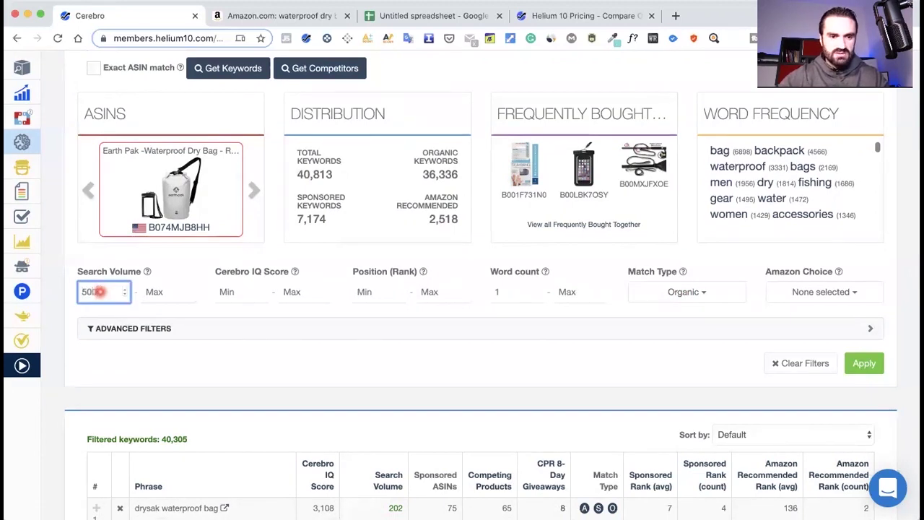
Expand the advanced filters and set the minimum number of ranking competitors to 2
left_click(551, 330)
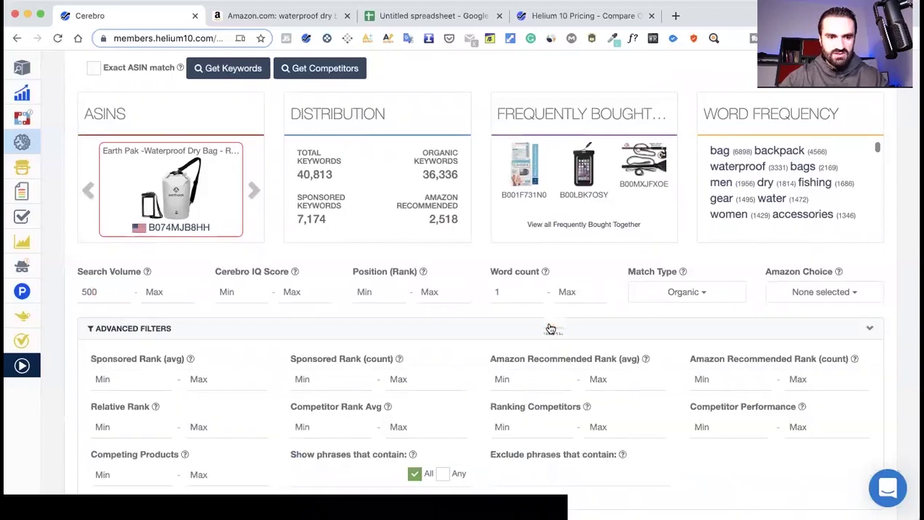
scroll(248, 299, "down", 2)
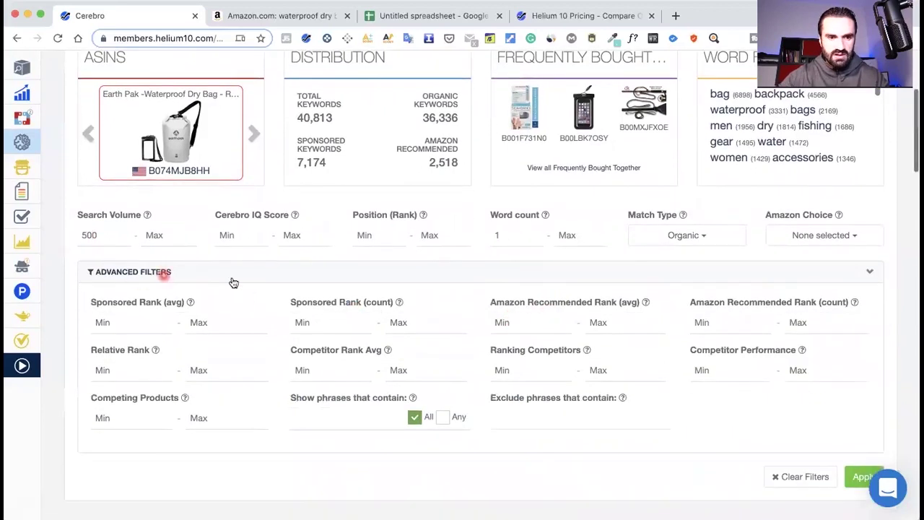
scroll(315, 280, "down", 2)
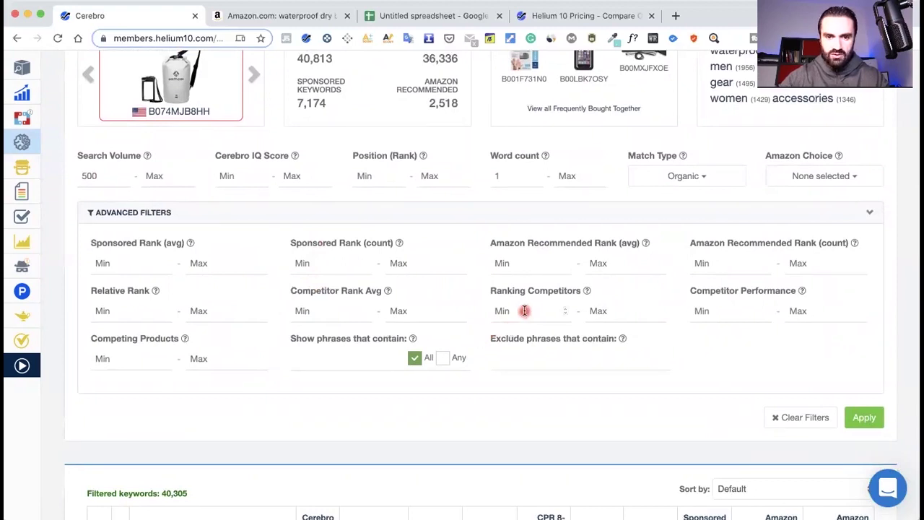
left_click(566, 311)
type("1")
left_click(675, 335)
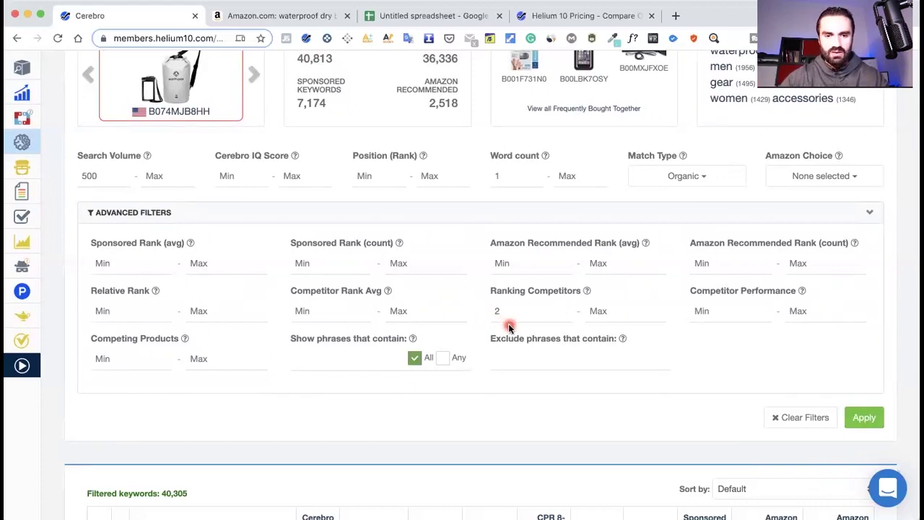
Check the configured filter values and apply them to the keyword results
scroll(509, 327, "down", 1)
scroll(509, 327, "up", 3)
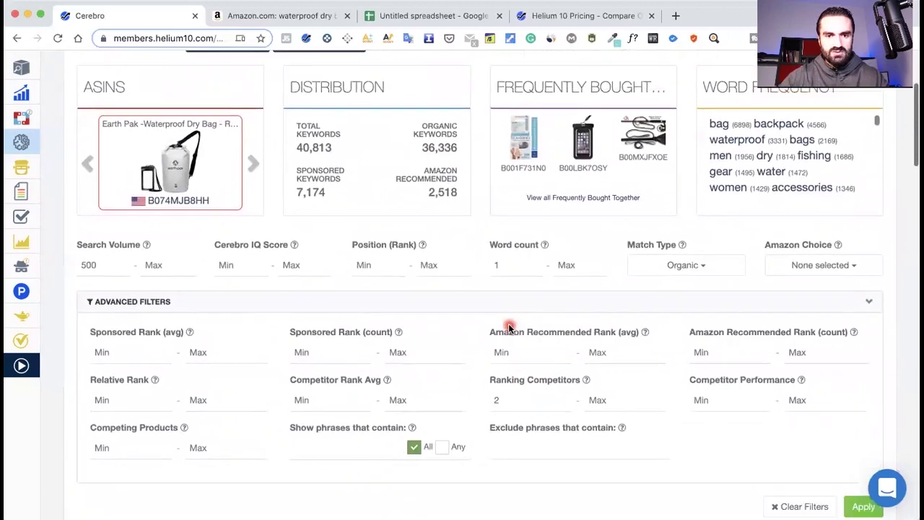
scroll(509, 327, "up", 2)
scroll(509, 328, "down", 6)
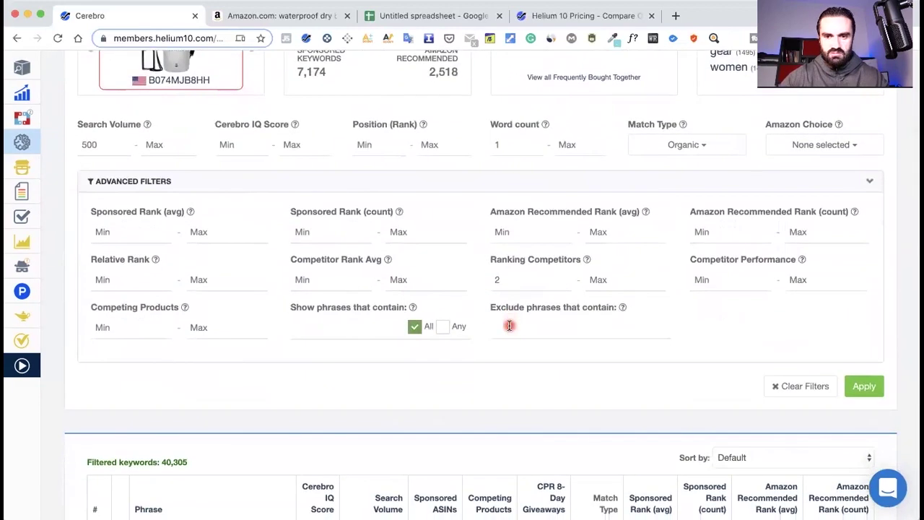
scroll(520, 327, "up", 3)
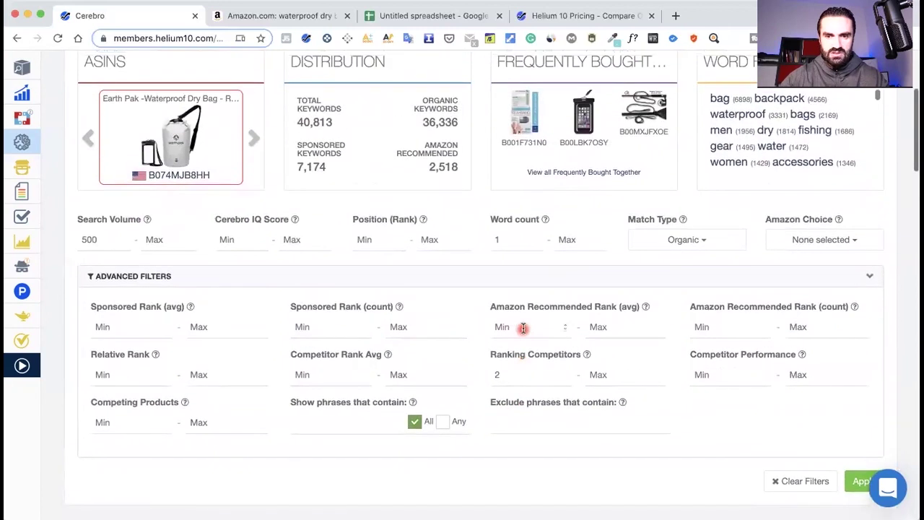
scroll(523, 328, "up", 1)
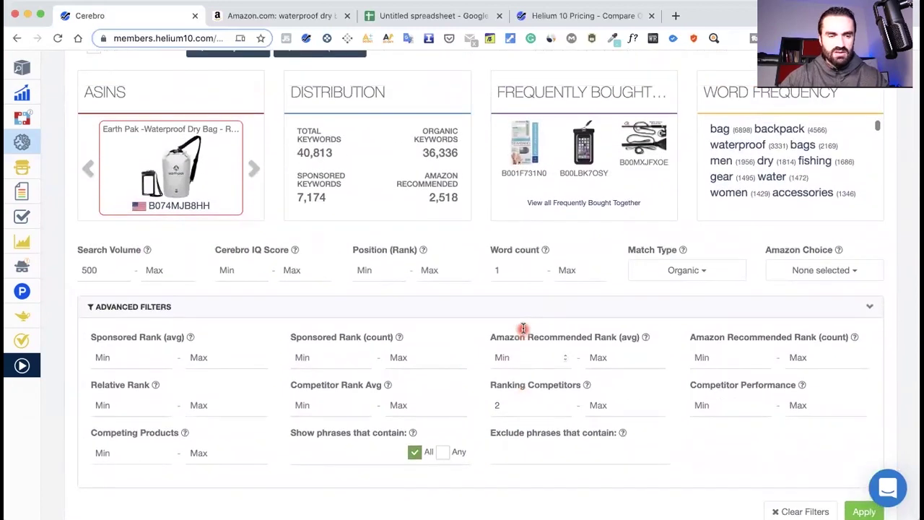
scroll(523, 329, "down", 3)
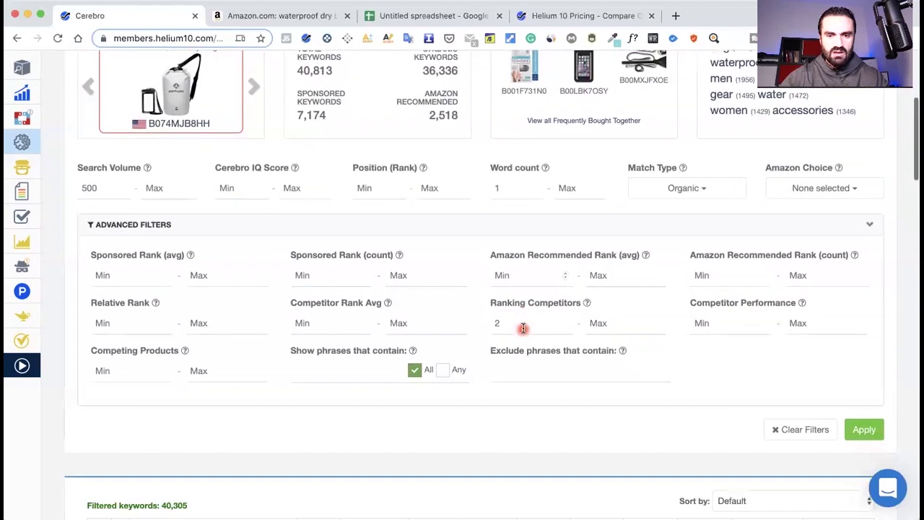
scroll(572, 342, "down", 3)
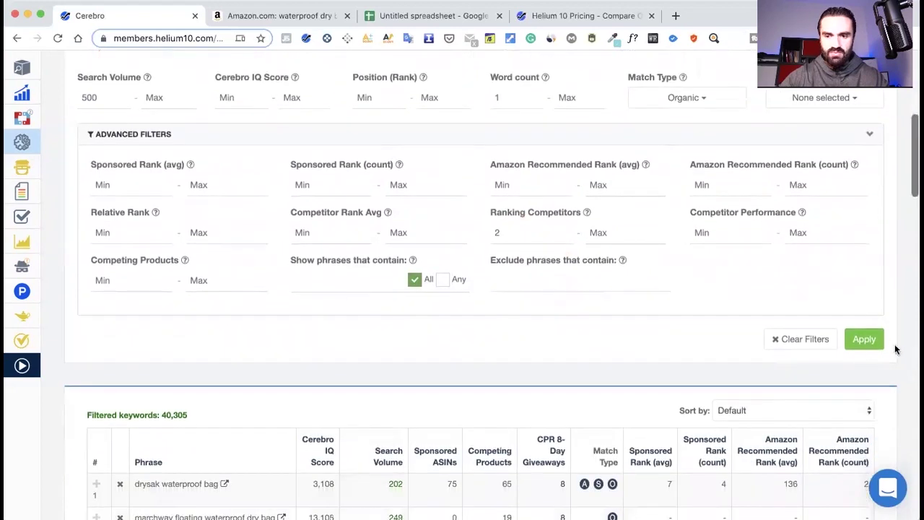
left_click(861, 339)
left_click(612, 318)
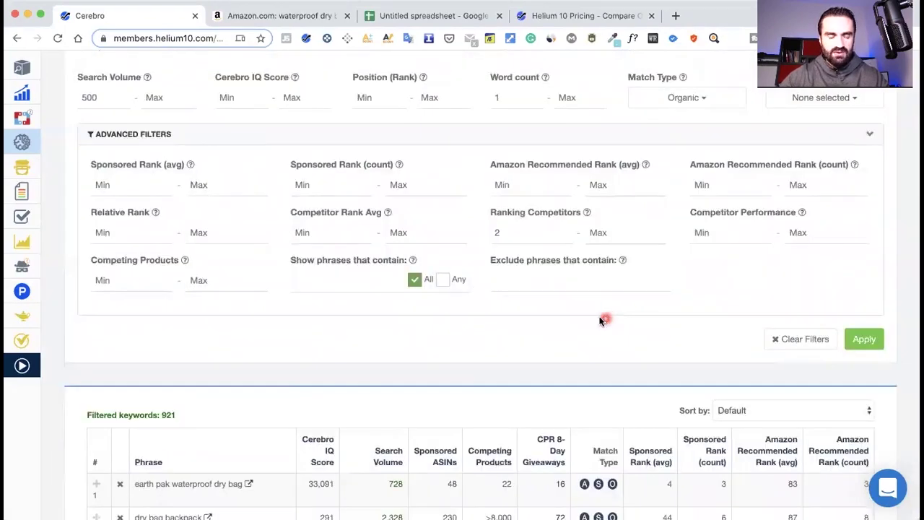
Examine the filtered keyword table, including the phrases, search volumes and competing products
scroll(528, 315, "down", 2)
scroll(527, 315, "down", 2)
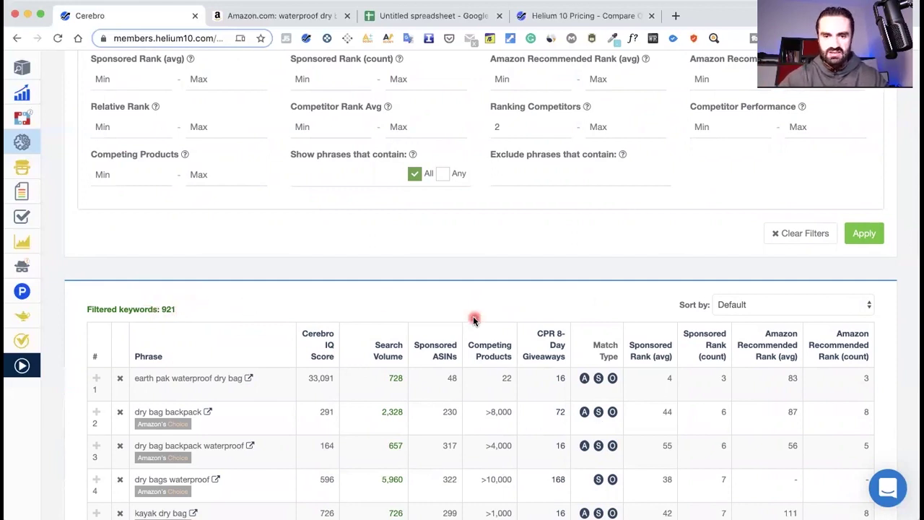
scroll(466, 315, "down", 2)
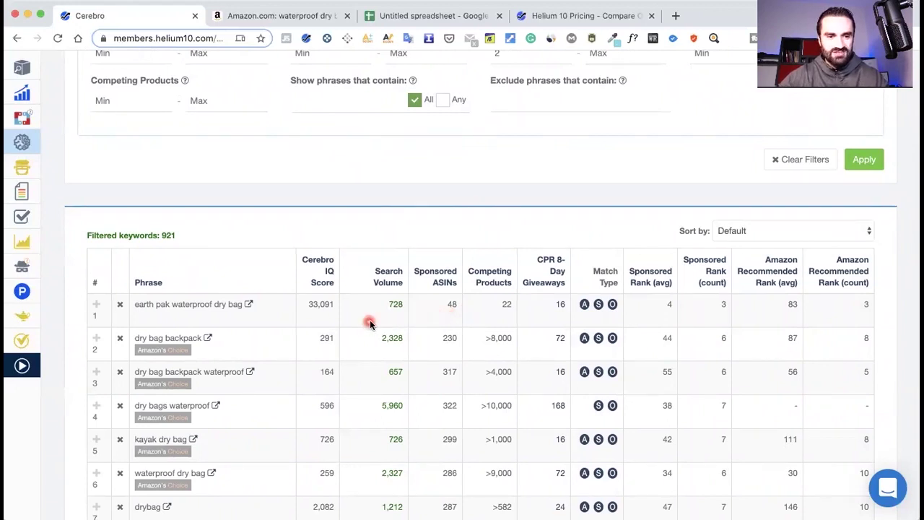
scroll(367, 324, "down", 1)
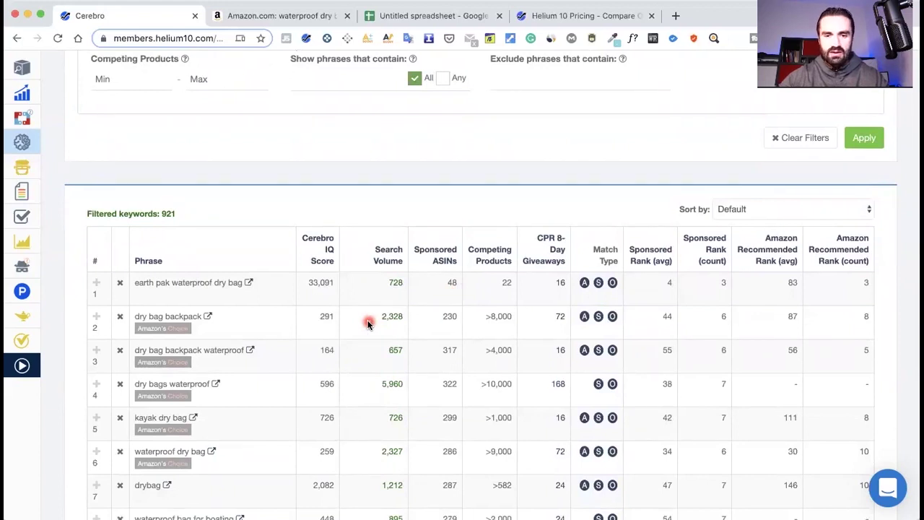
scroll(368, 323, "down", 1)
scroll(368, 323, "up", 5)
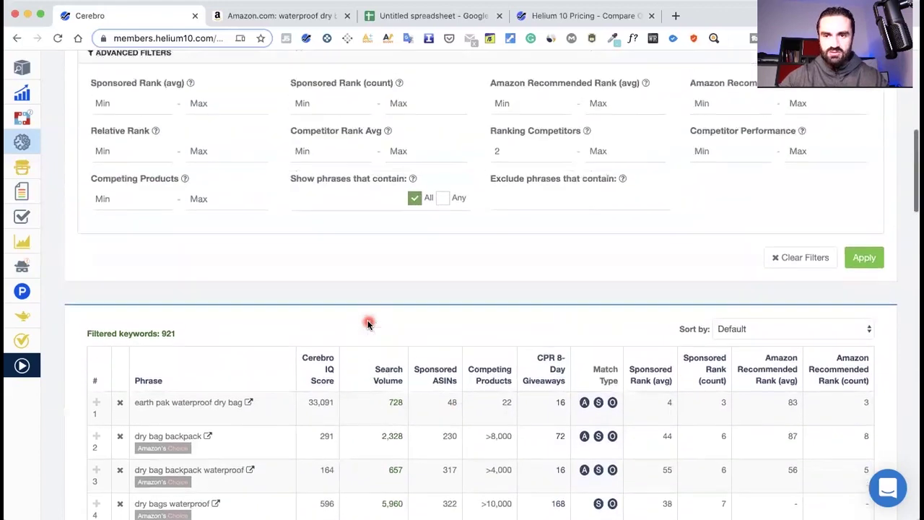
scroll(368, 323, "up", 2)
scroll(368, 325, "up", 1)
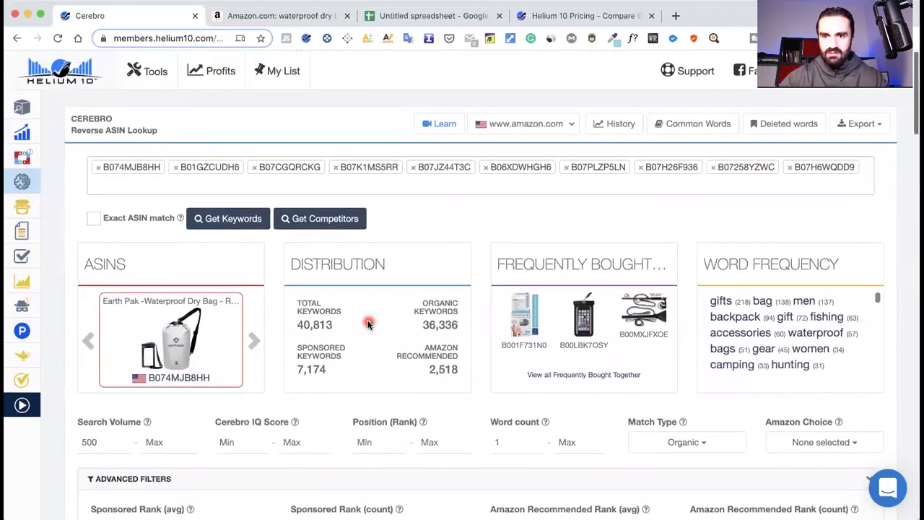
Export the filtered Cerebro keywords as an Excel file and open the downloaded workbook
left_click(866, 124)
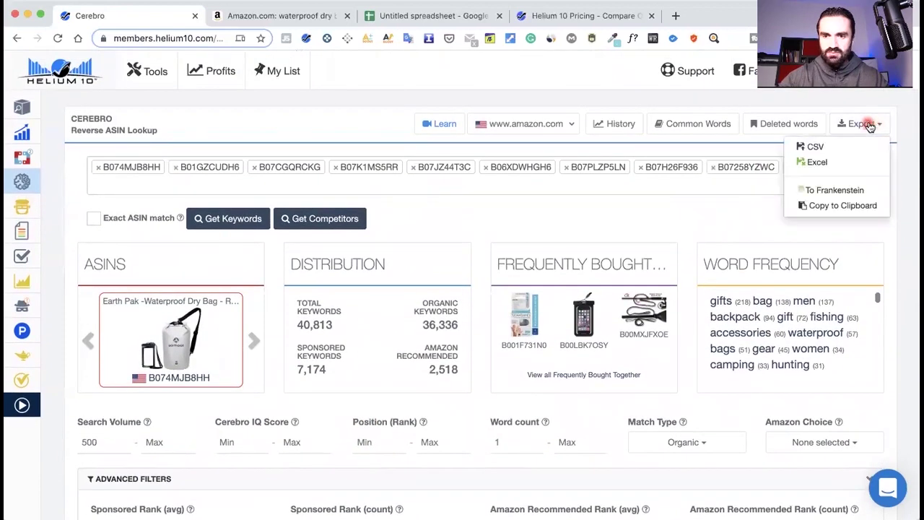
left_click(818, 162)
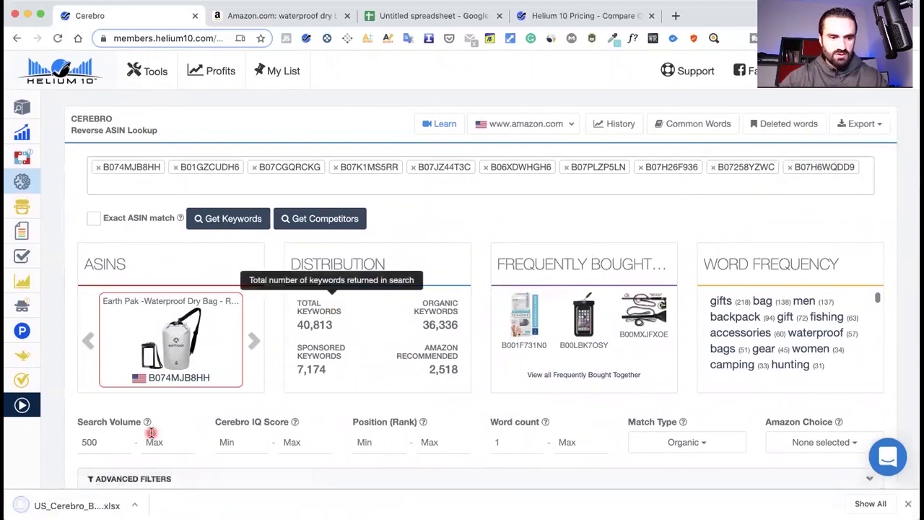
left_click(112, 506)
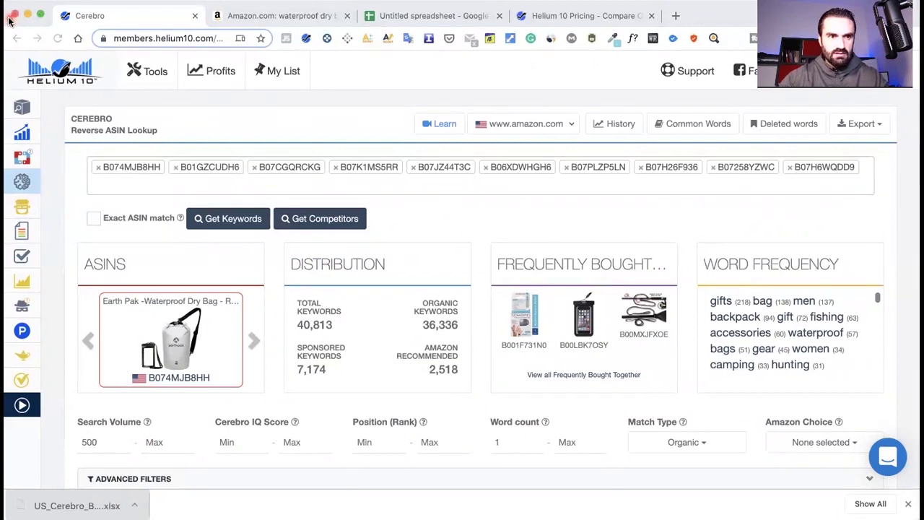
Switch to the blank Google Sheets spreadsheet and try to paste the exported keyword data into cell A1 in edit mode
left_click(410, 17)
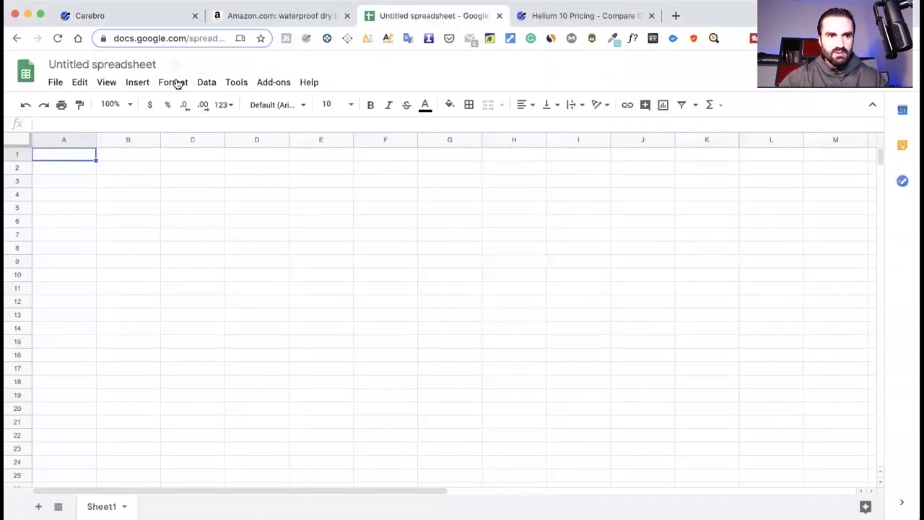
double_click(65, 156)
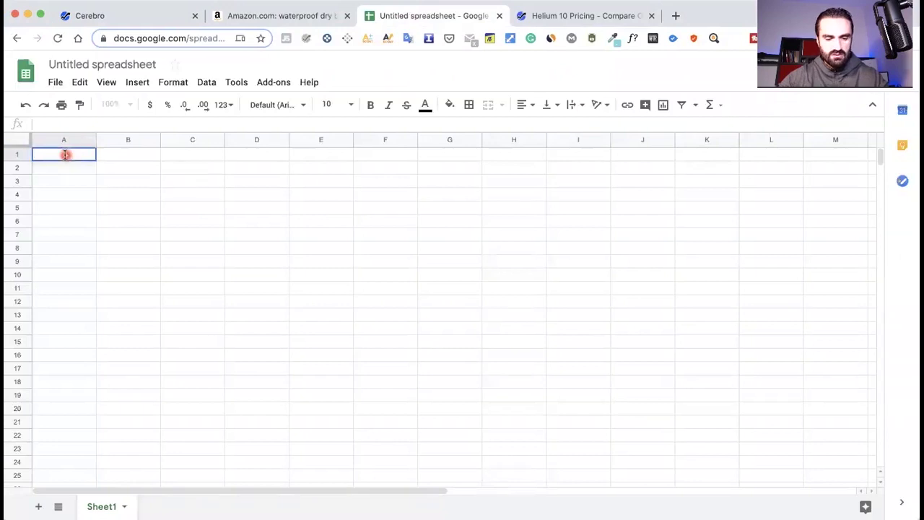
key("super+v")
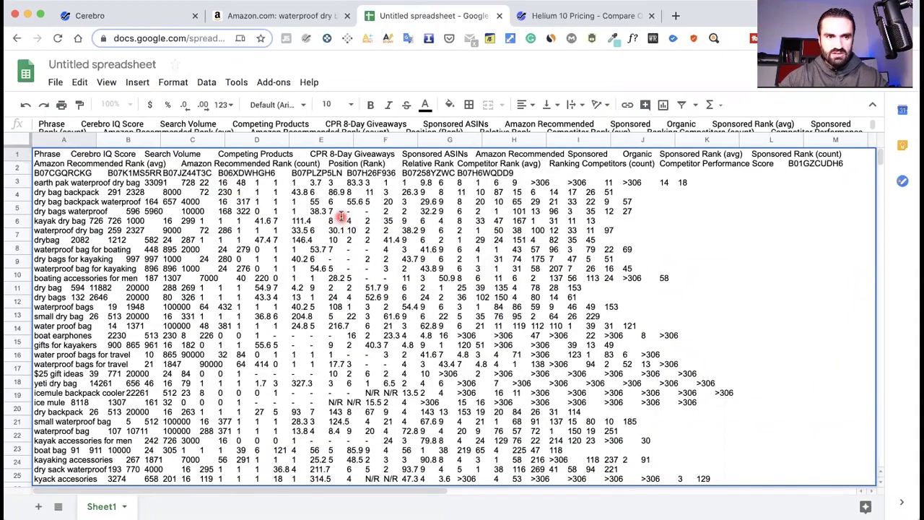
left_click(217, 194)
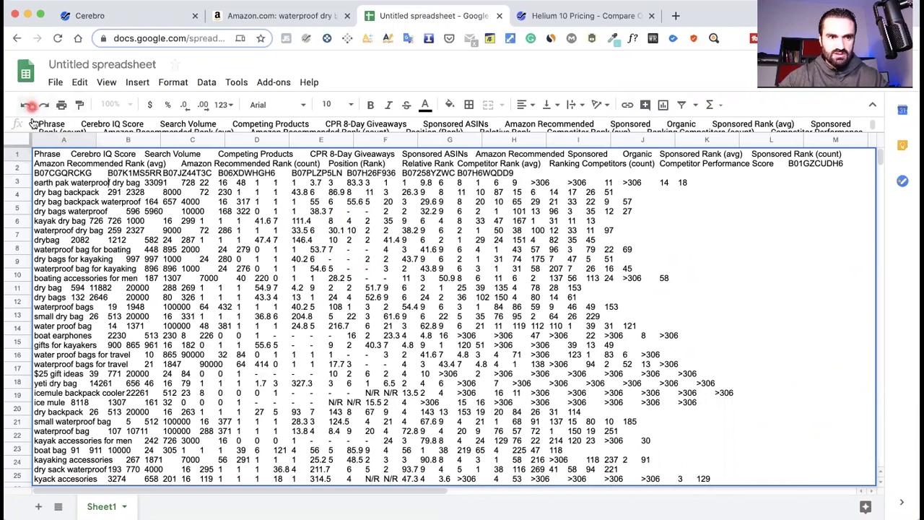
left_click(119, 3)
left_click(128, 7)
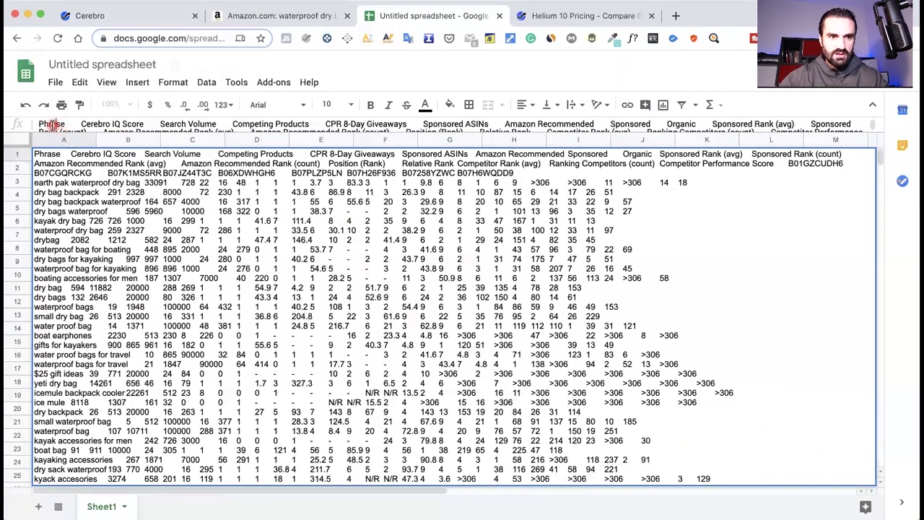
triple_click(54, 157)
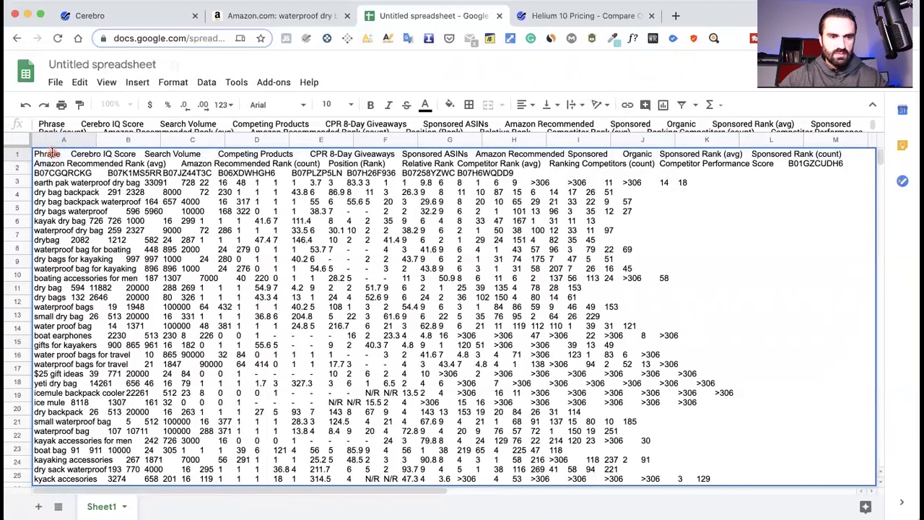
triple_click(47, 153)
left_click(46, 153)
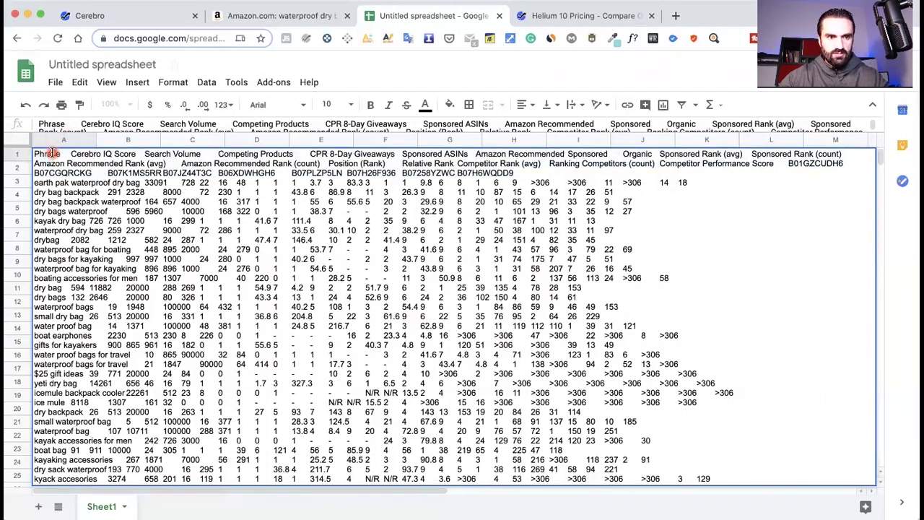
key("Return")
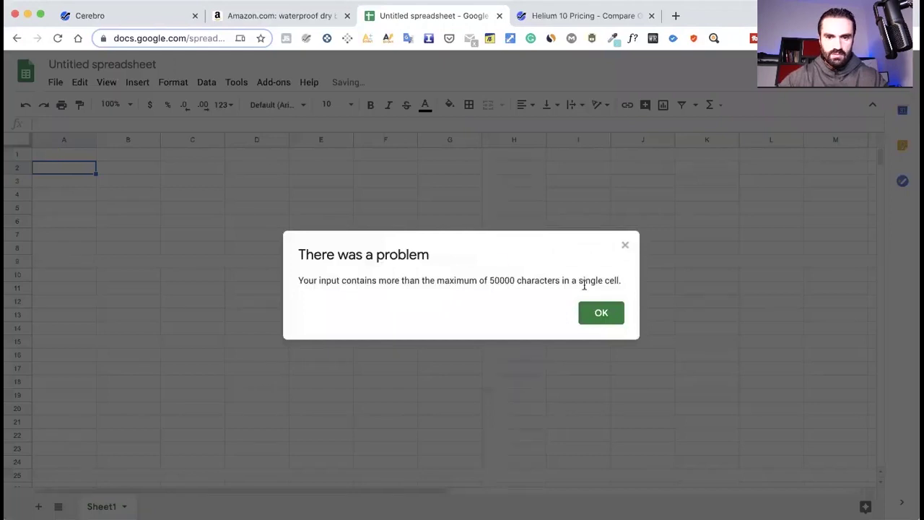
left_click(601, 314)
left_click(66, 155)
key("super+v")
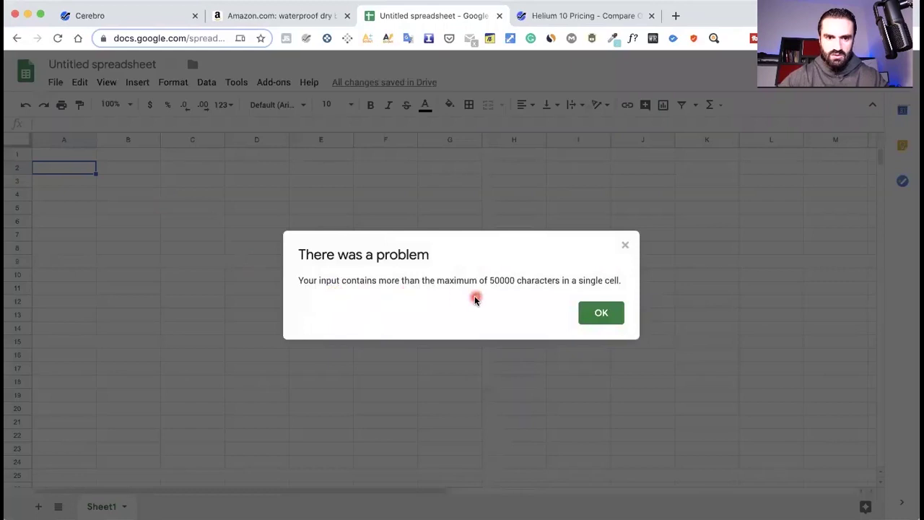
left_click(600, 312)
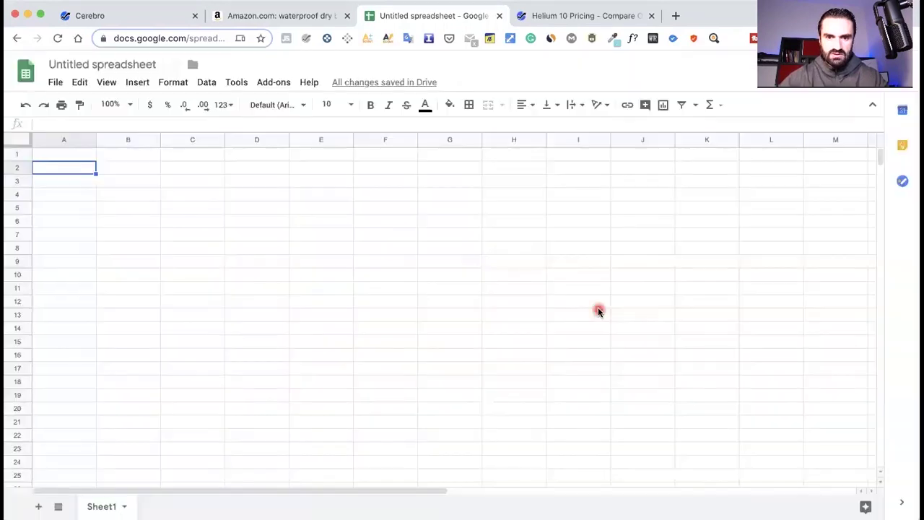
Paste the exported keyword table into the blank Google Sheets spreadsheet from cell A1 and widen the Phrase column to fit the keywords
left_click(60, 156)
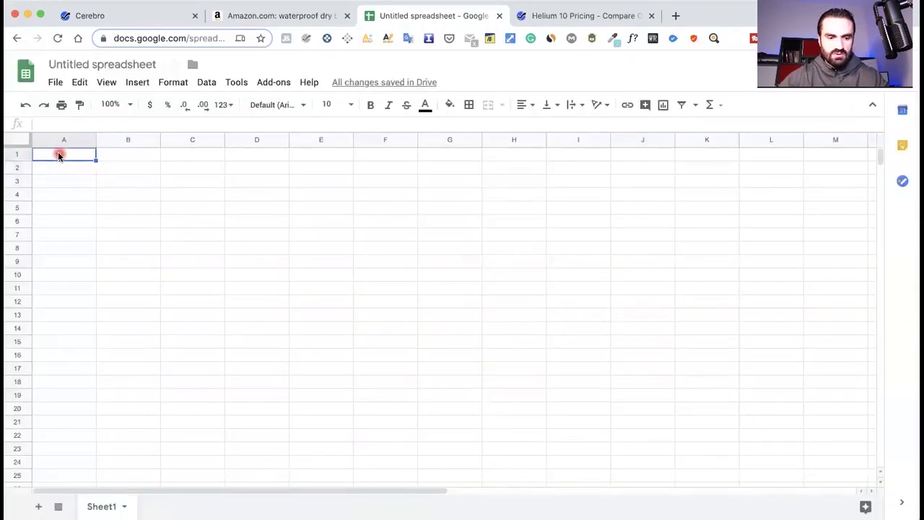
key("super+a")
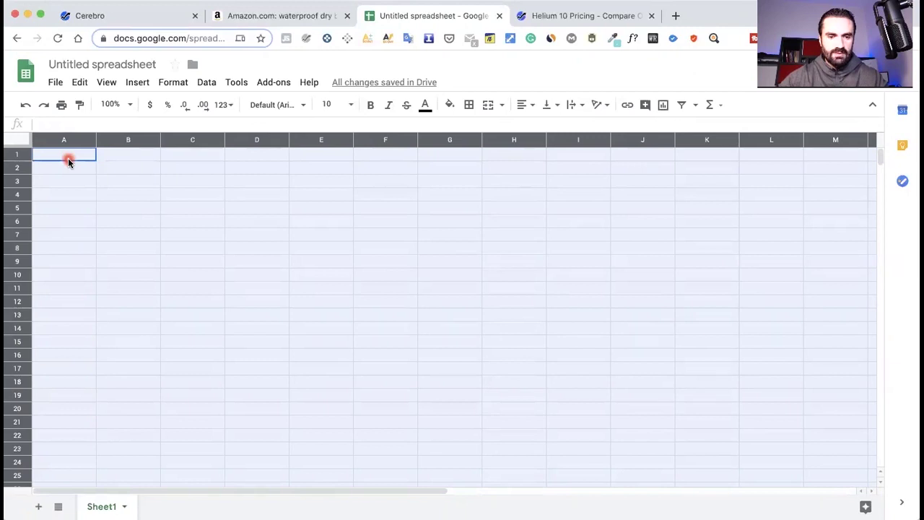
key("super+v")
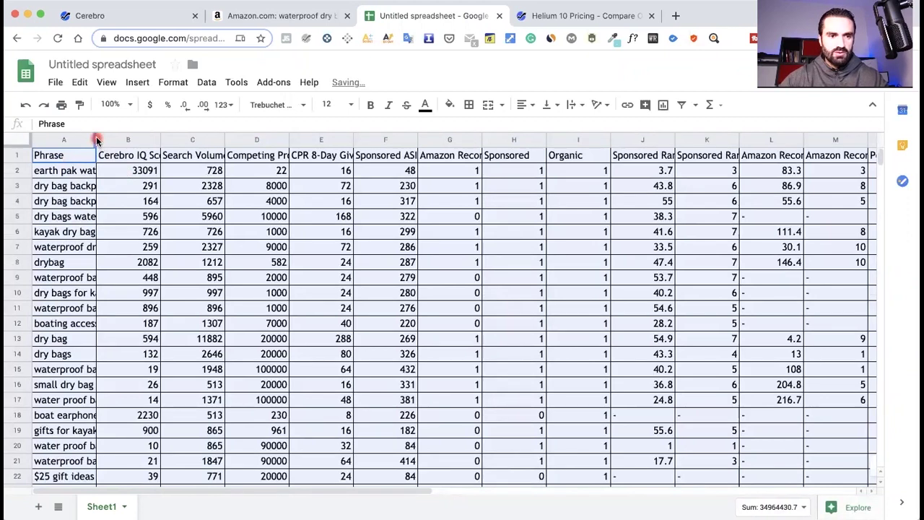
left_click_drag(96, 138, 140, 139)
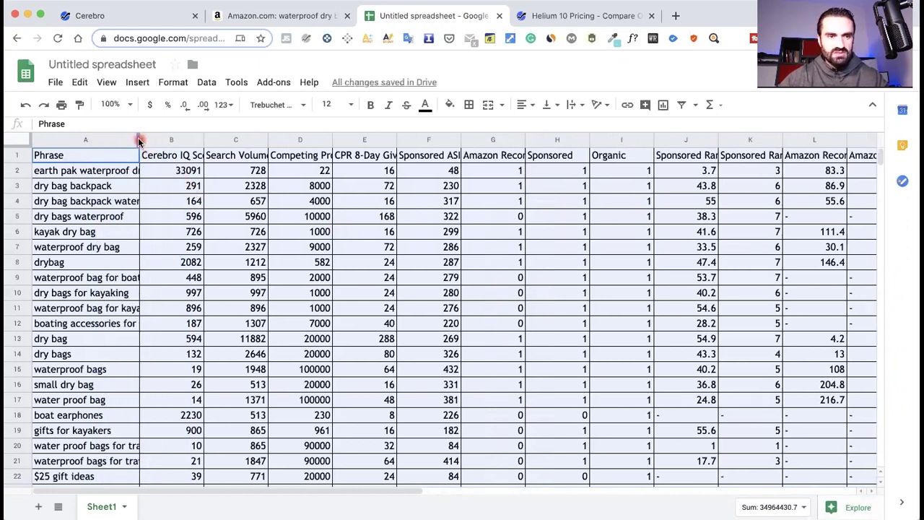
left_click_drag(141, 140, 180, 139)
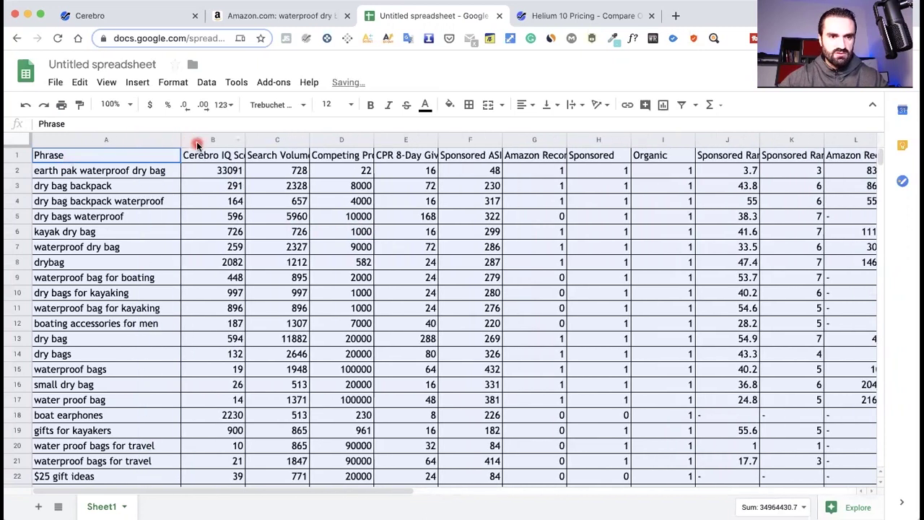
Delete the Cerebro IQ Score column from the sheet
left_click(218, 139)
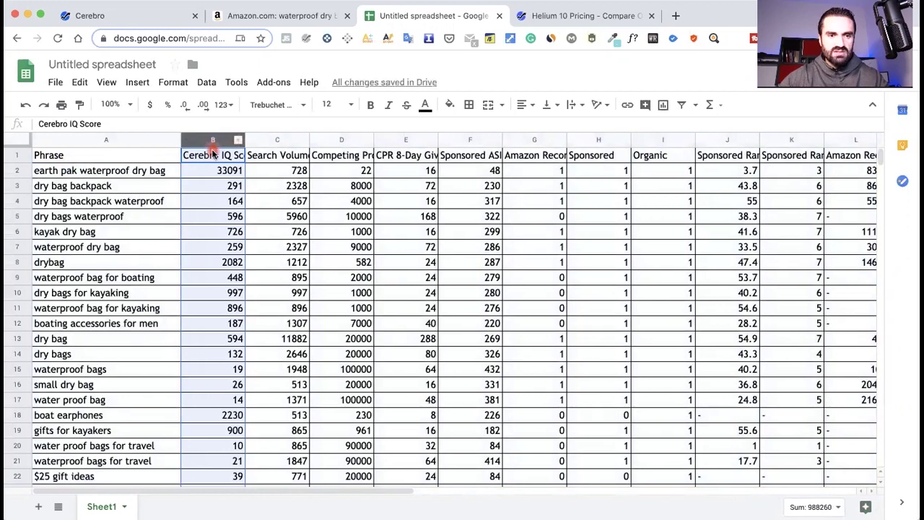
left_click(238, 141)
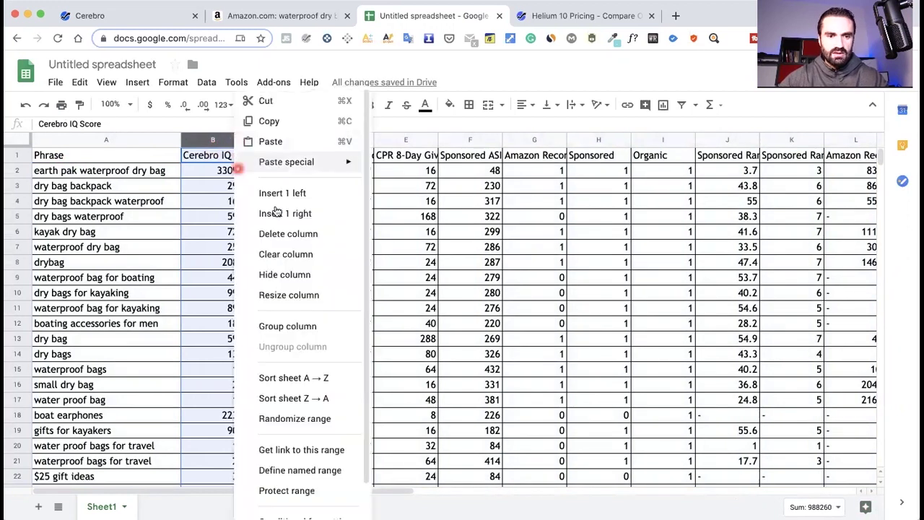
left_click(298, 238)
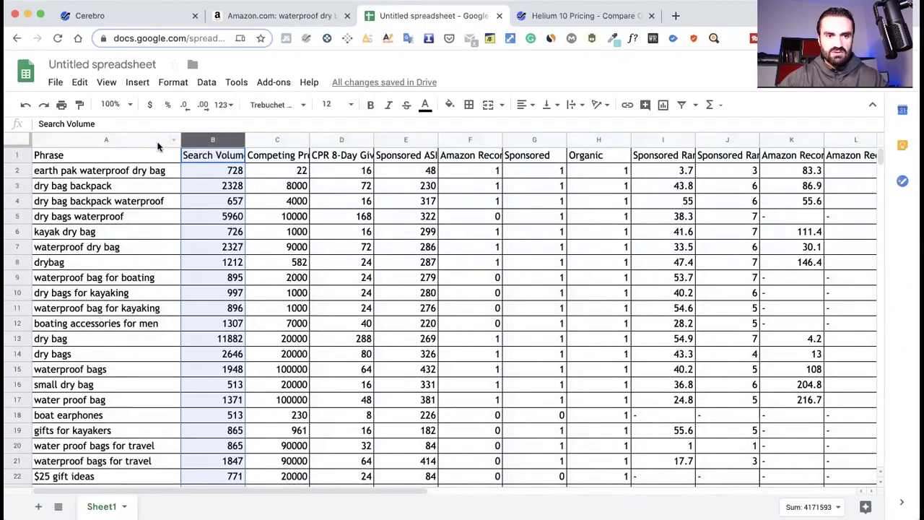
left_click(134, 139)
left_click(214, 140)
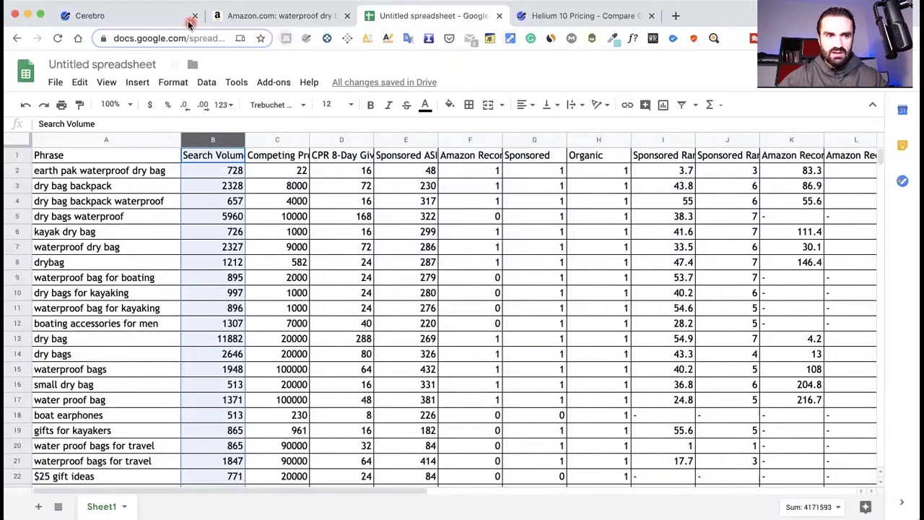
Switch to Cerebro and copy the ASIN B074MJB8HH of the Eart​h Pak dry bag
left_click(155, 16)
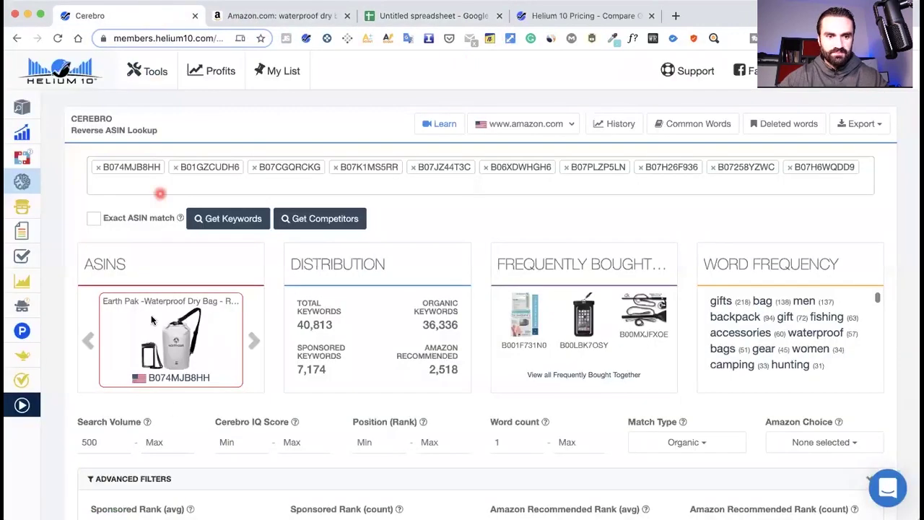
left_click(195, 380)
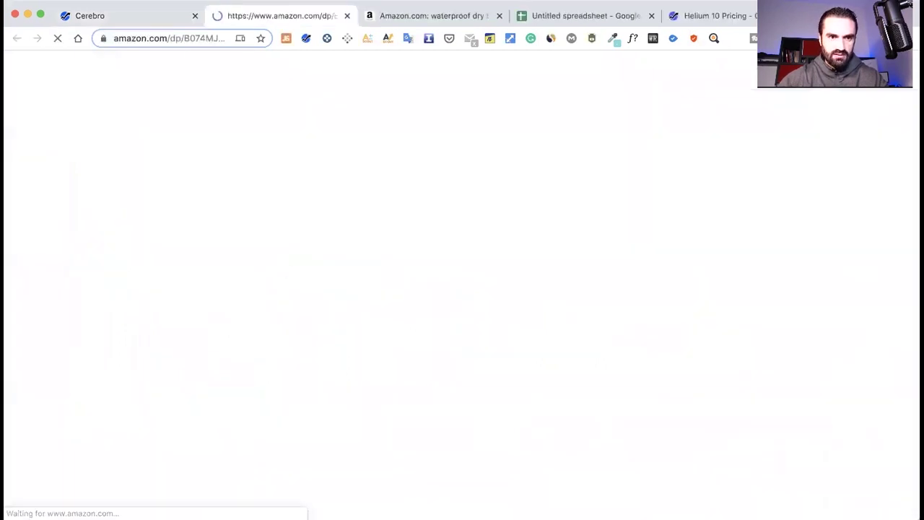
left_click(138, 18)
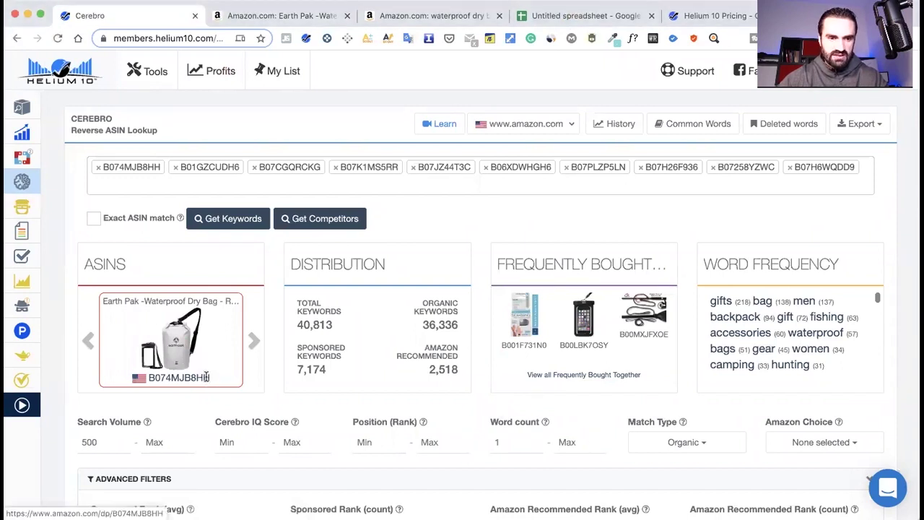
left_click_drag(211, 379, 155, 376)
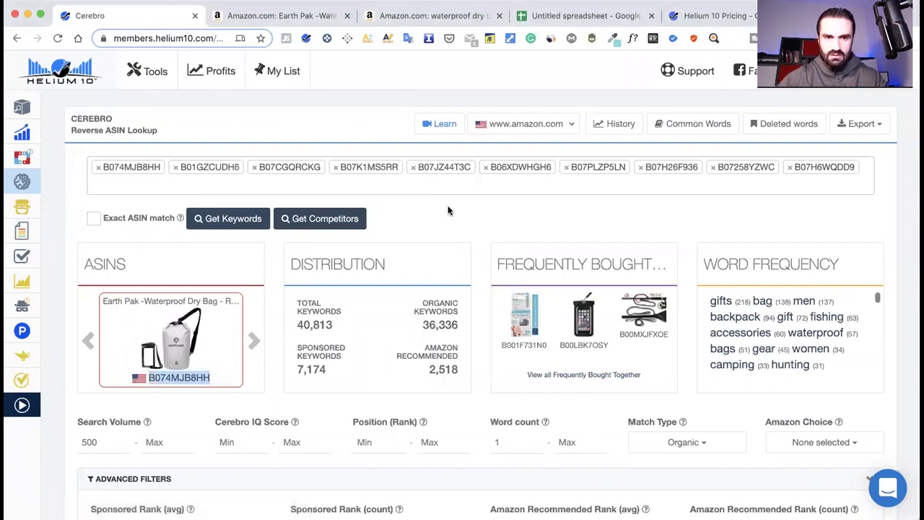
Return to the spreadsheet and replace the Position (Rank) header in column M with the ASIN B074MJB8HH
left_click(532, 17)
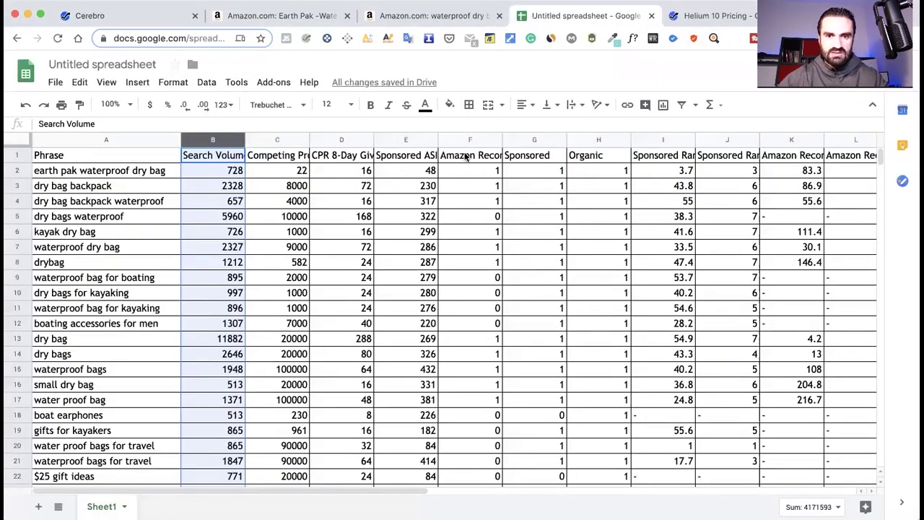
scroll(657, 199, "right", 3)
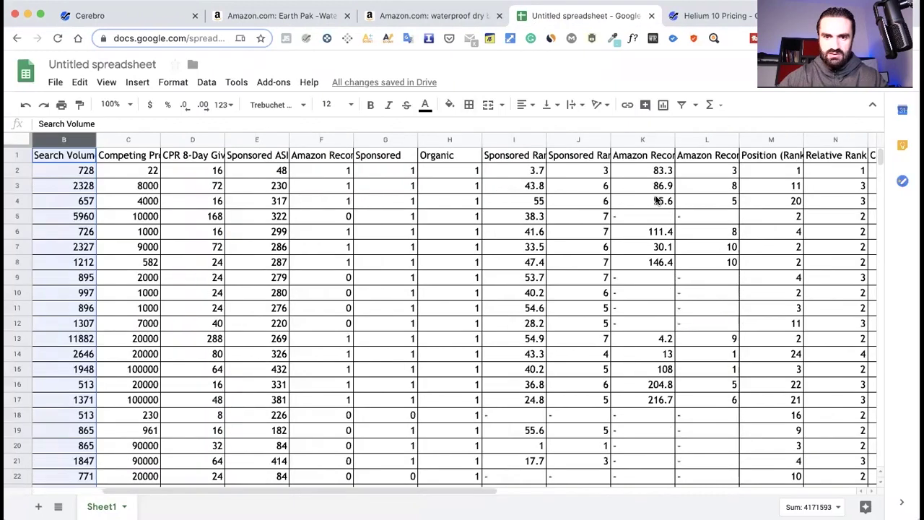
left_click(771, 140)
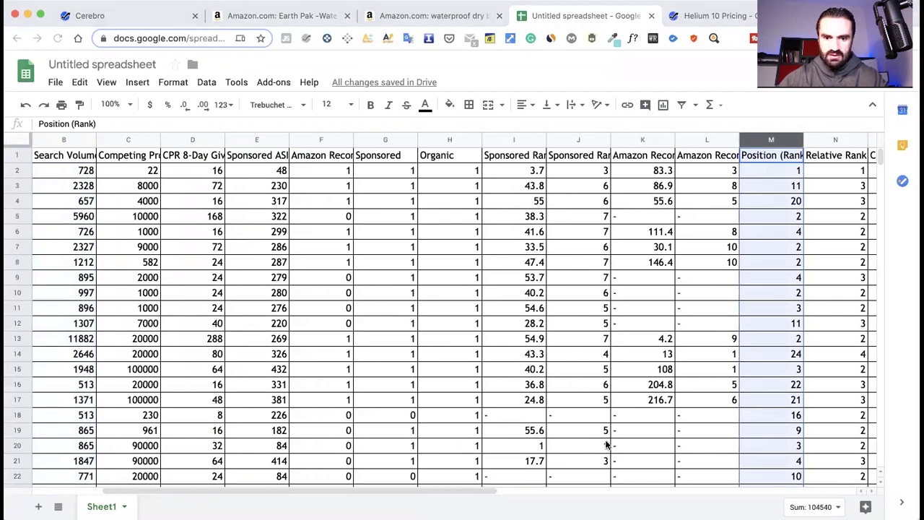
left_click(759, 152)
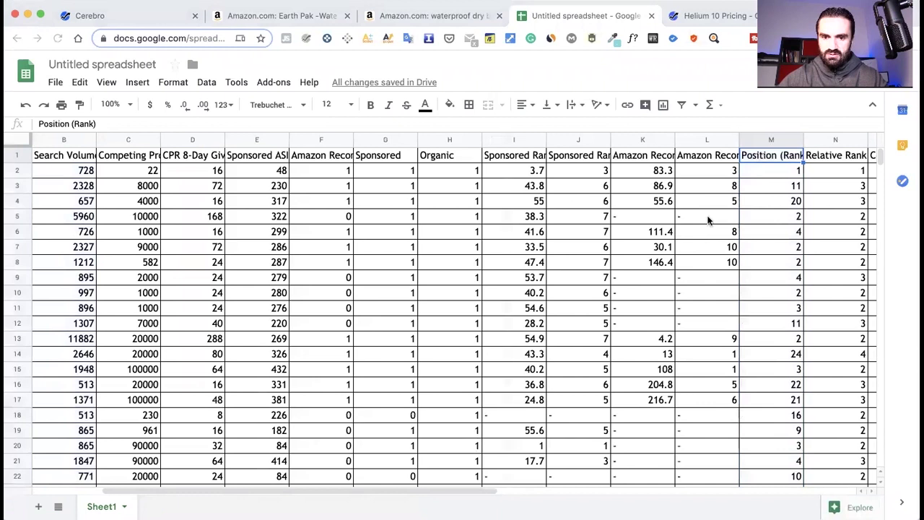
double_click(770, 152)
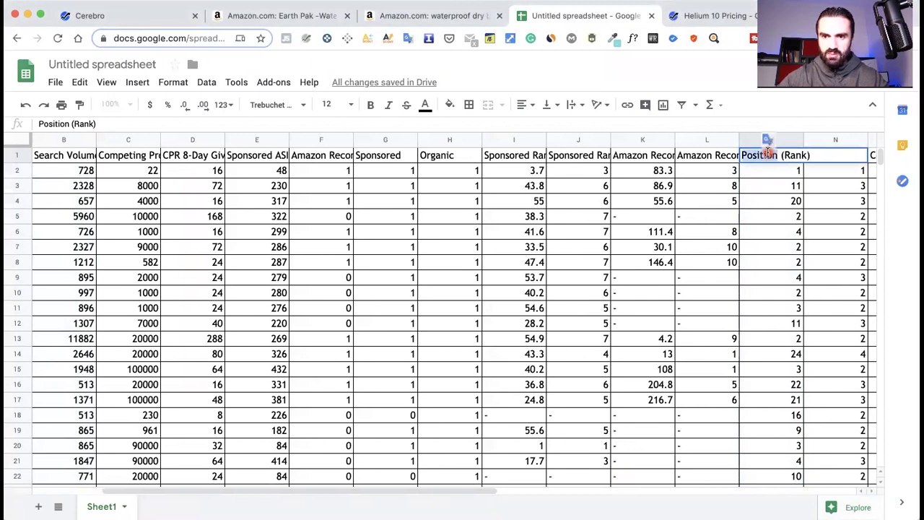
triple_click(769, 151)
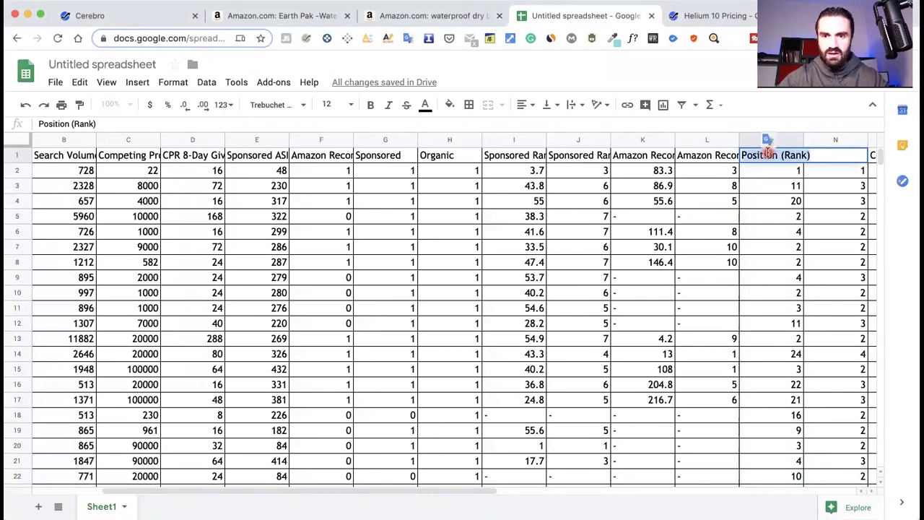
type("B074MJB8HH")
key("Return")
left_click(781, 156)
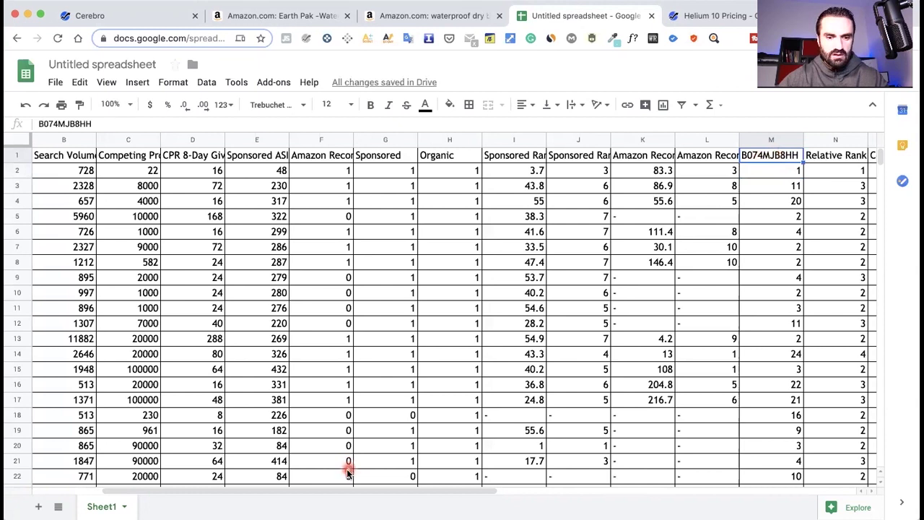
Delete columns C to L, from Competing Products through the last Amazon Recommended column before B074MJB8HH
left_click_drag(344, 490, 302, 491)
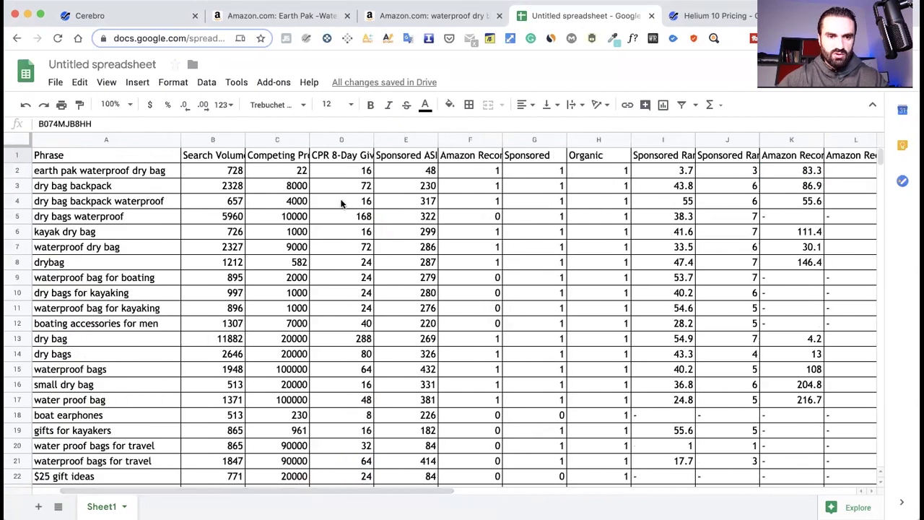
left_click(278, 139)
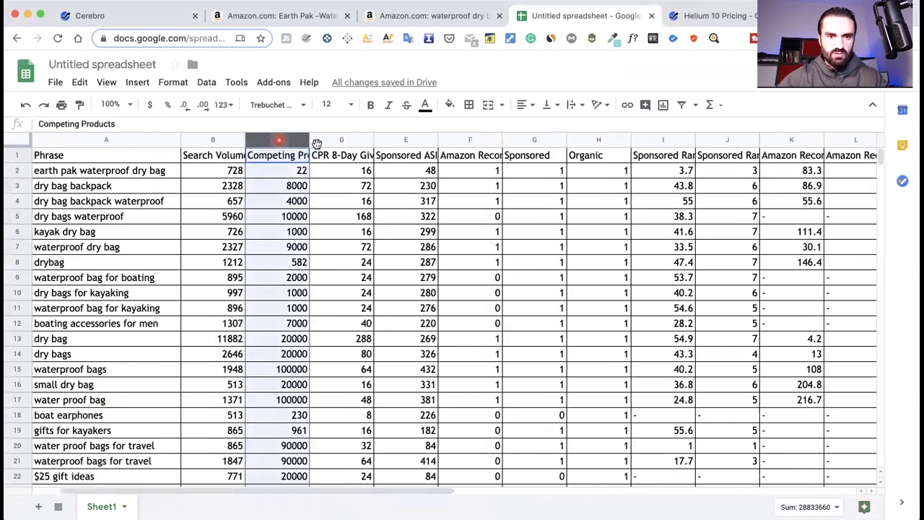
left_click_drag(415, 492, 543, 487)
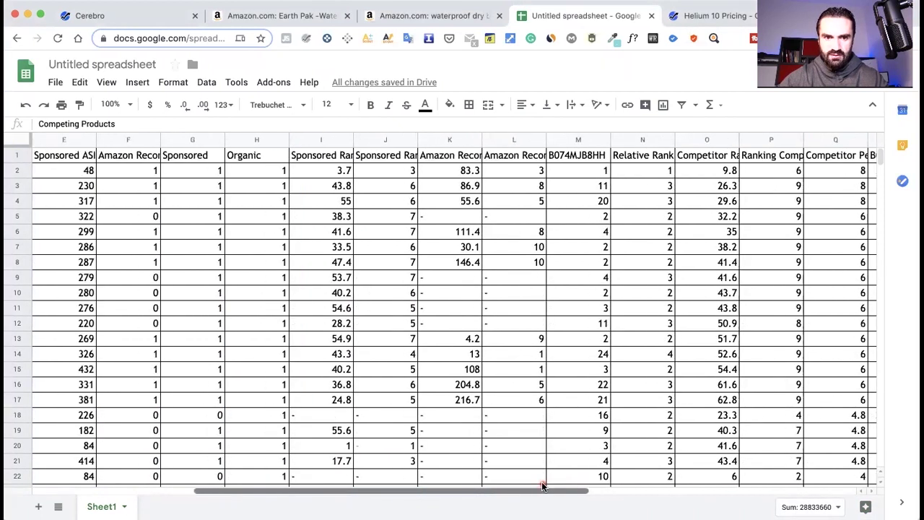
left_click(514, 139, "shift")
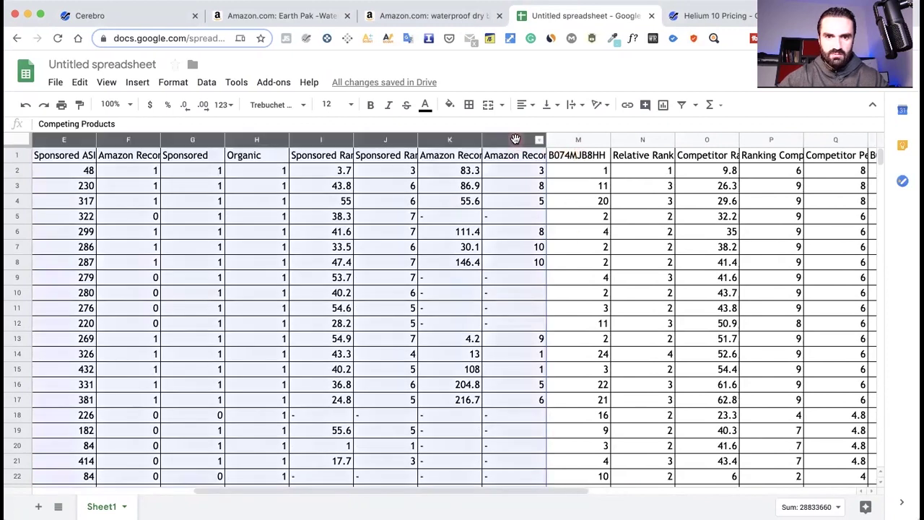
right_click(449, 143)
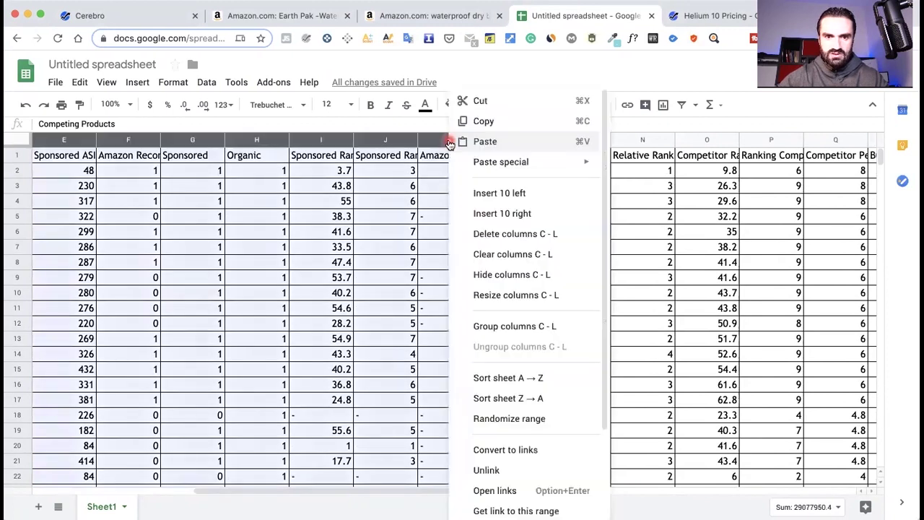
left_click(514, 237)
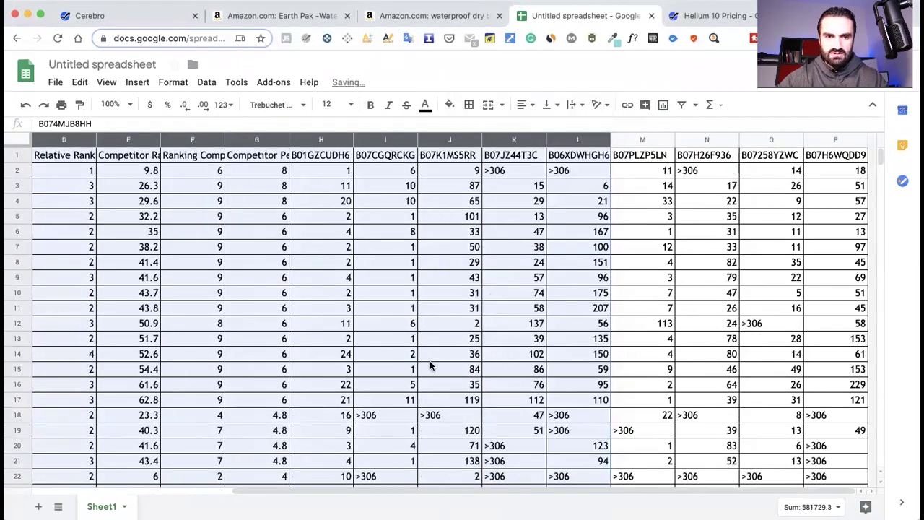
Delete columns D to G, from Relative Rank through the last Competitor column before the B01GZCUDH6 ranks
left_click_drag(412, 489, 311, 488)
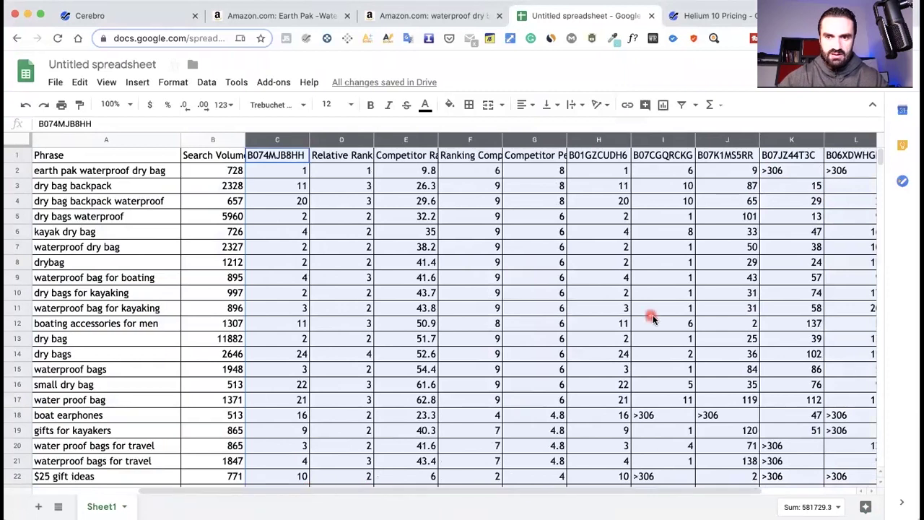
left_click(647, 243)
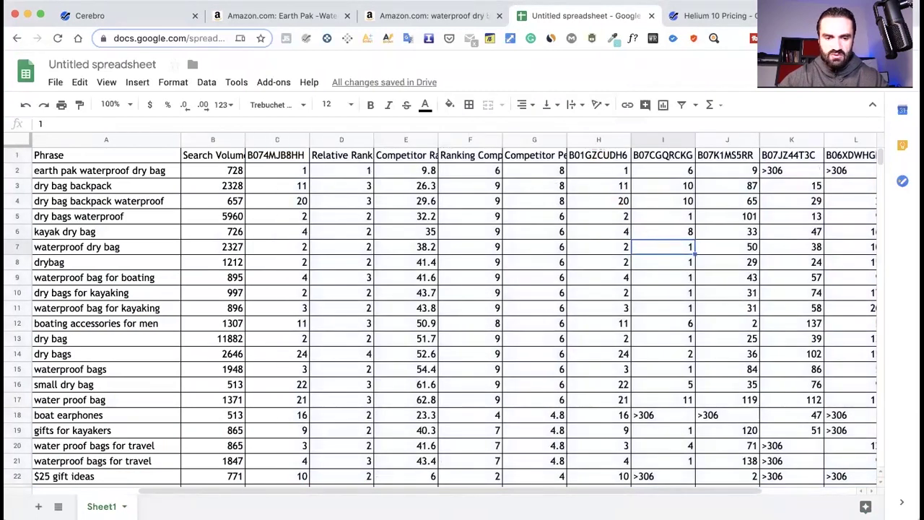
left_click_drag(351, 489, 446, 489)
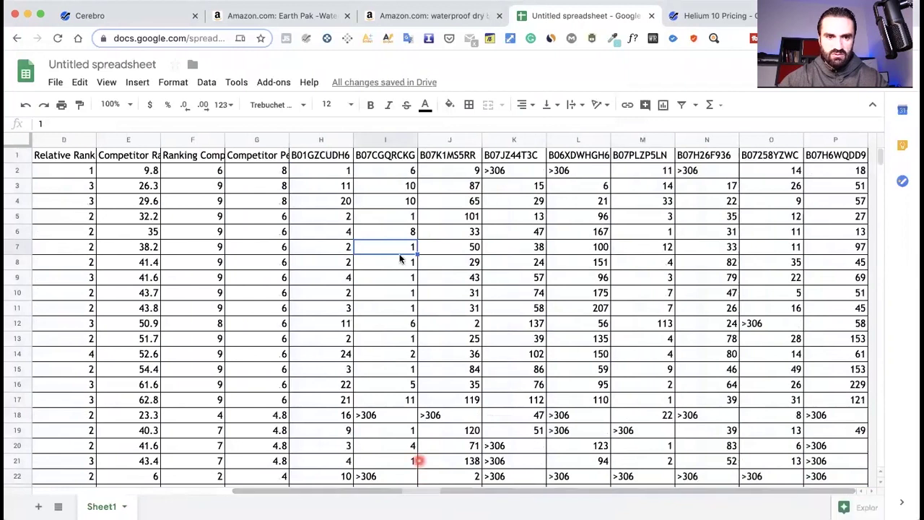
left_click_drag(338, 495, 137, 490)
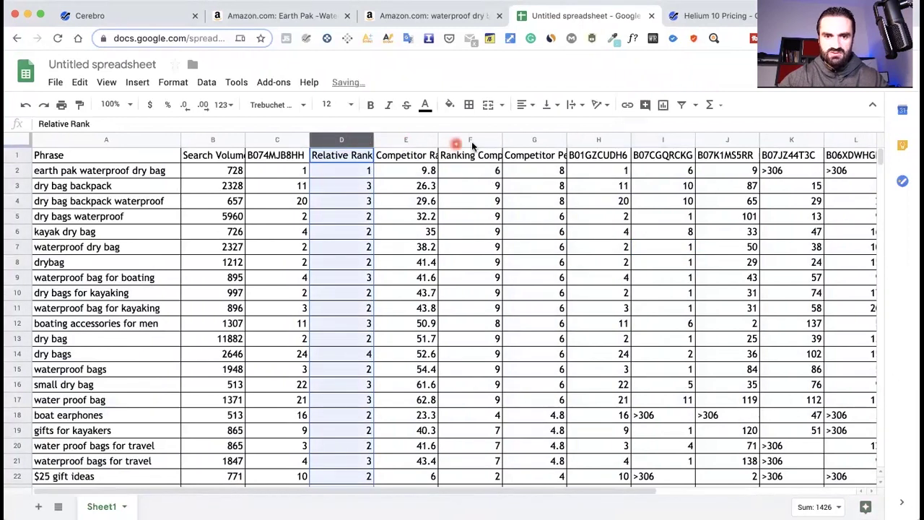
left_click(540, 140, "shift")
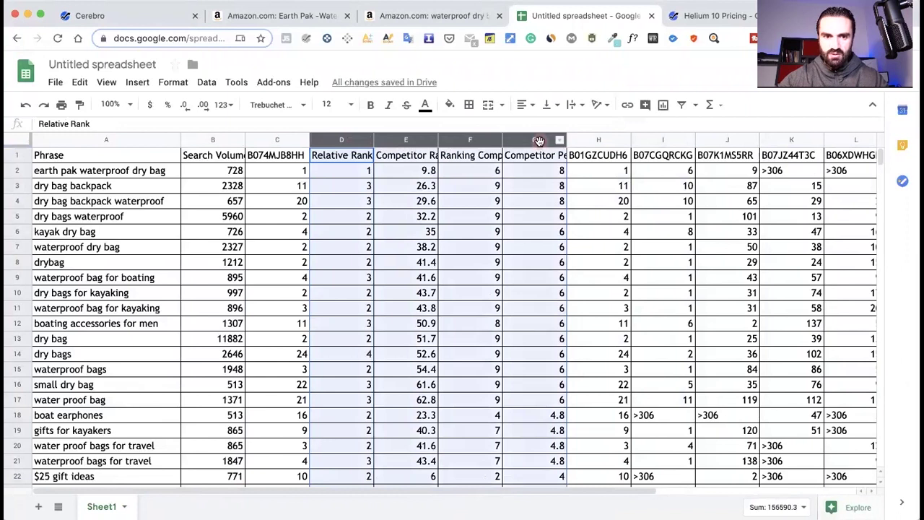
right_click(448, 160)
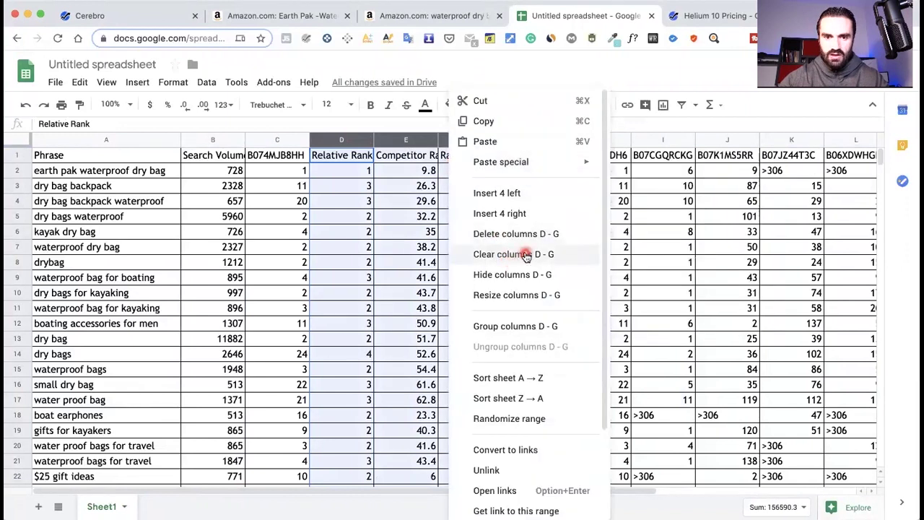
left_click(506, 233)
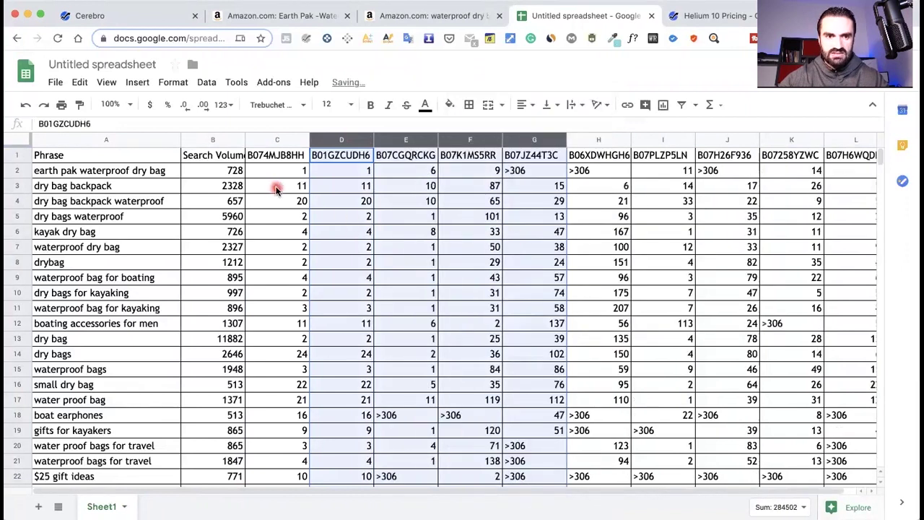
Go through the ASIN rank columns C to L and check that each competitor has its own column
left_click(272, 155)
left_click(275, 139)
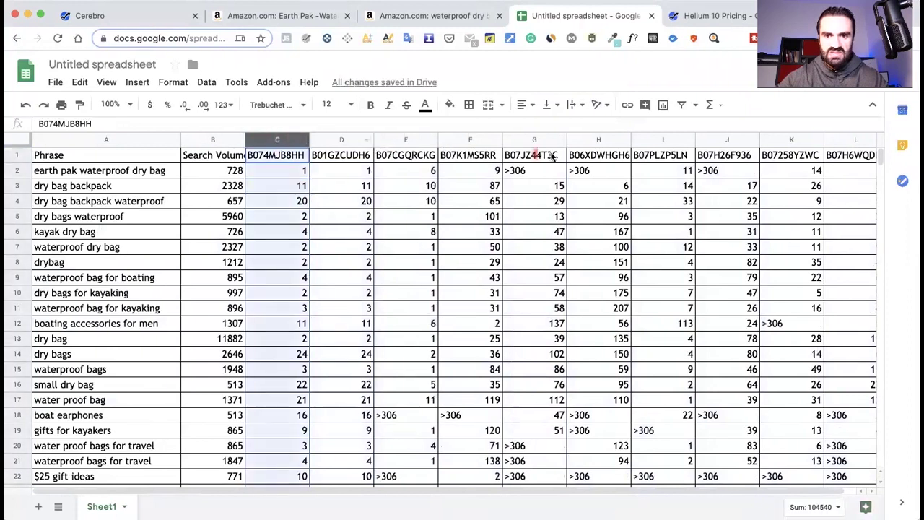
left_click_drag(524, 496, 588, 493)
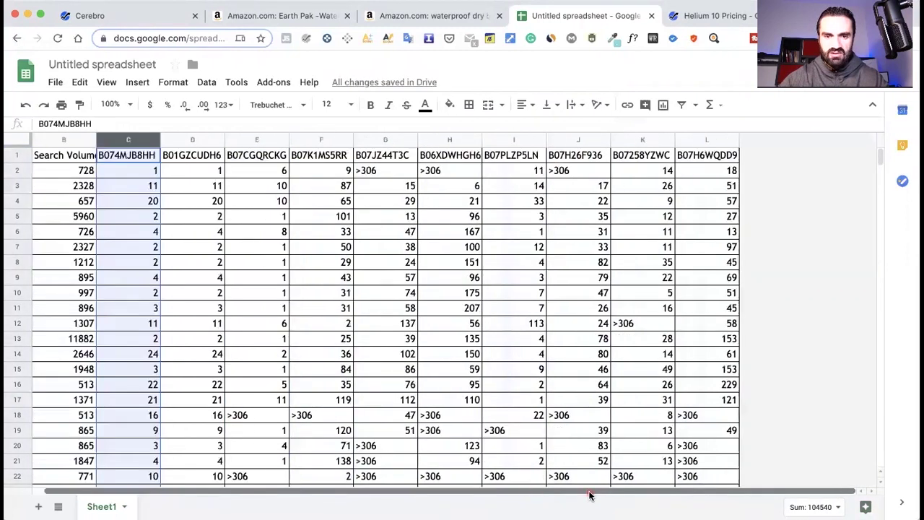
left_click(190, 141)
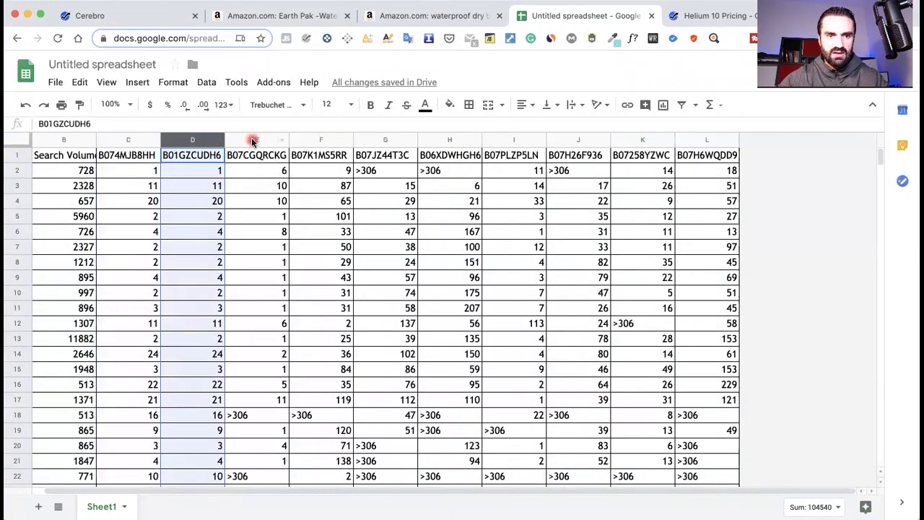
left_click(252, 139)
left_click(389, 141)
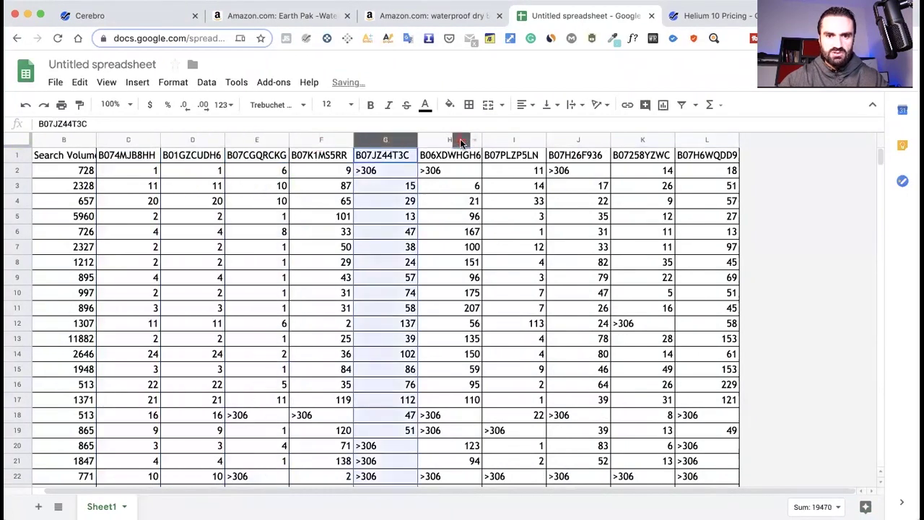
left_click(462, 140)
left_click(516, 140)
left_click(585, 140)
left_click(646, 140)
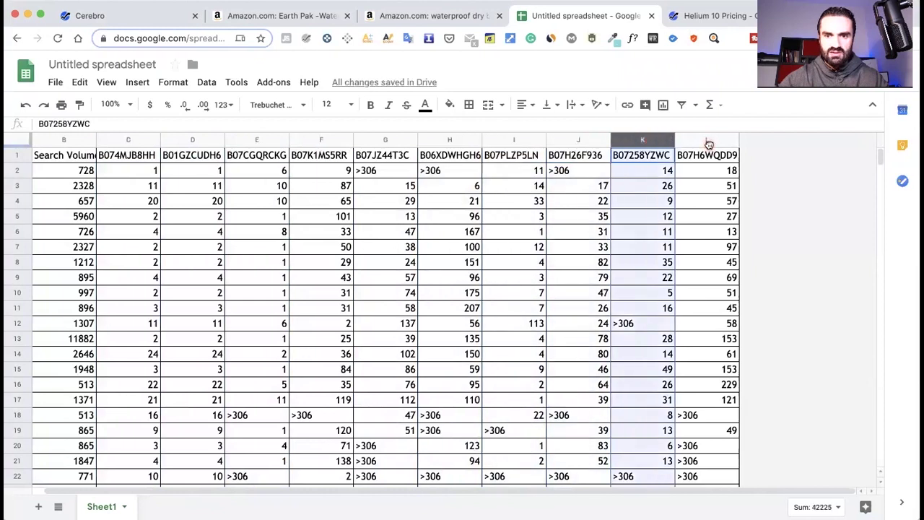
left_click(704, 140)
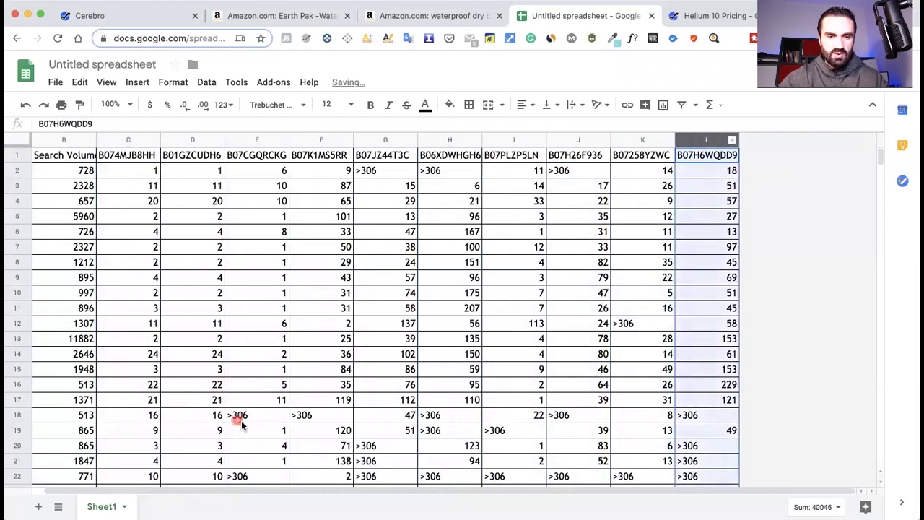
left_click_drag(250, 489, 162, 487)
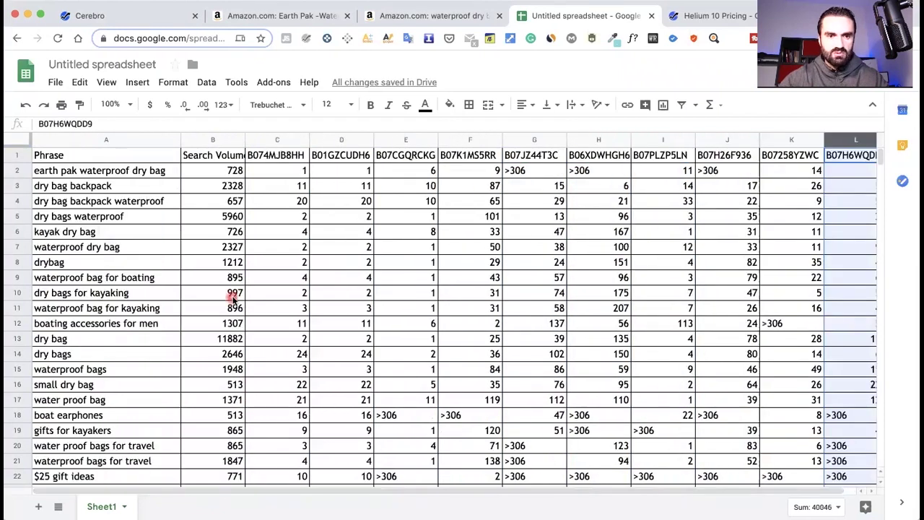
Insert an empty column between Search Volume and B074MJB8HH and give it the header RELEVANCY
left_click(275, 140)
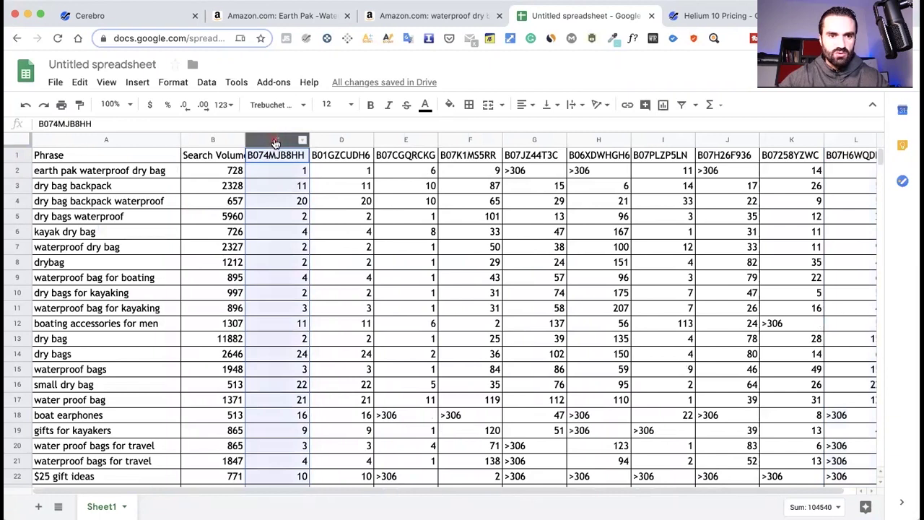
right_click(275, 140)
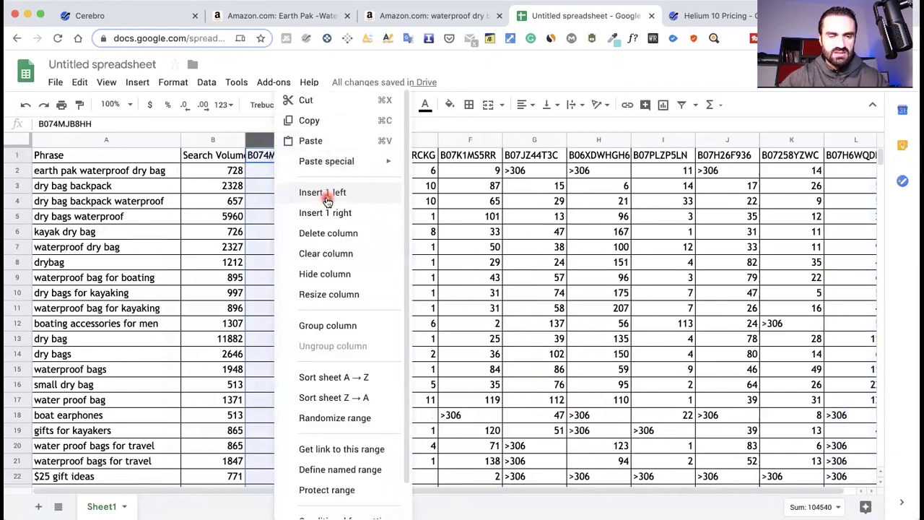
left_click(327, 195)
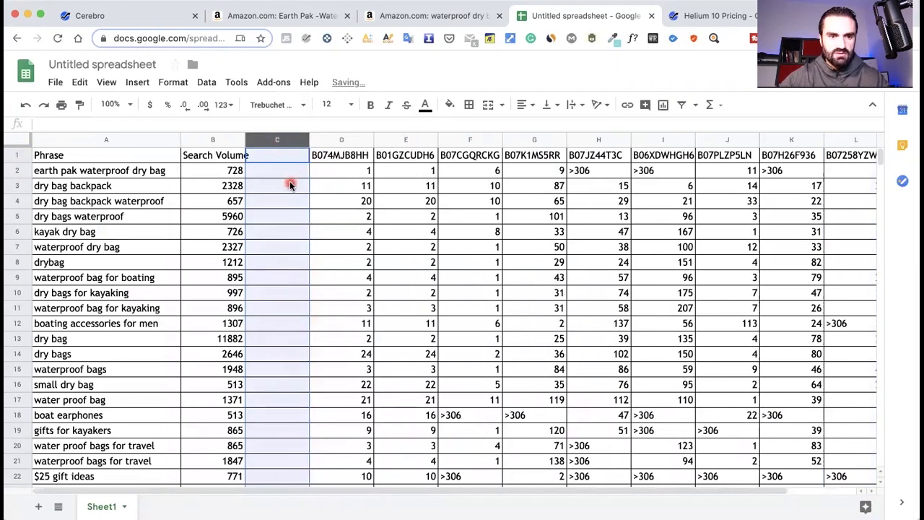
double_click(277, 154)
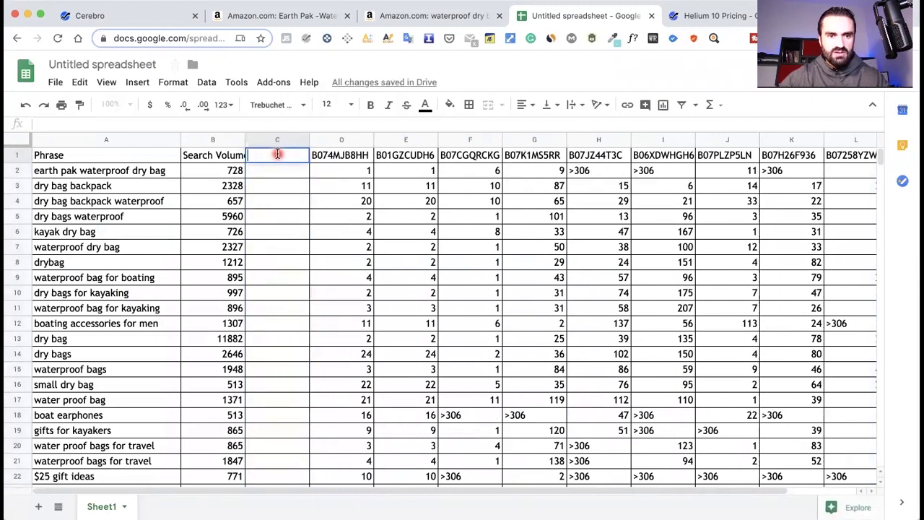
type("RELE")
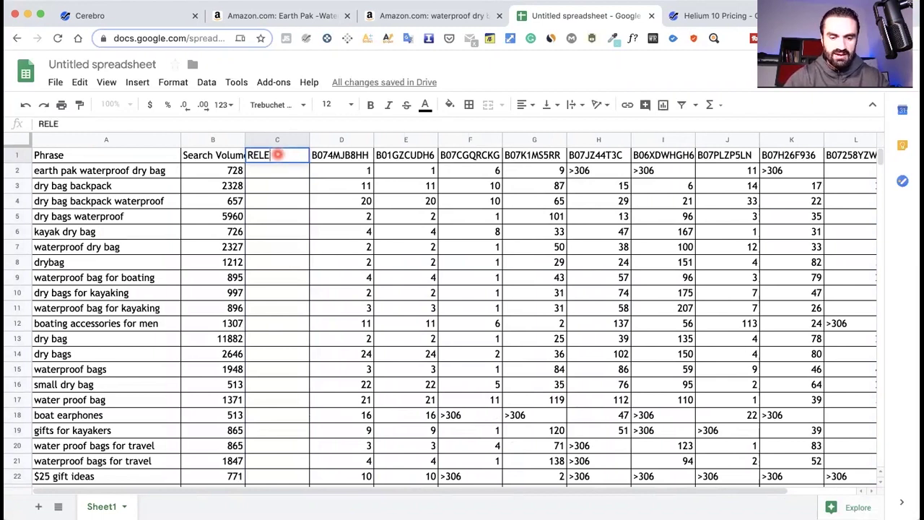
type("VANCY")
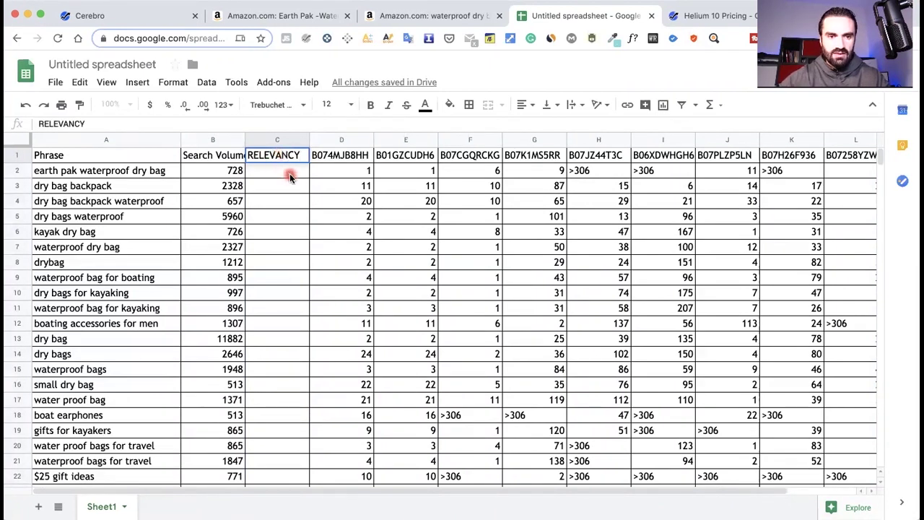
Start a COUNTIF formula in cell C2, under the RELEVANCY header, for the first keyword
double_click(288, 169)
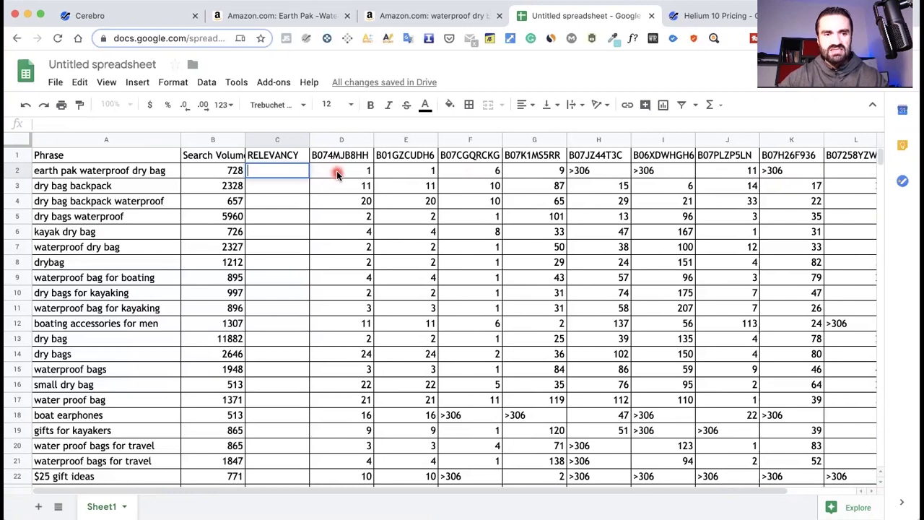
left_click(126, 175)
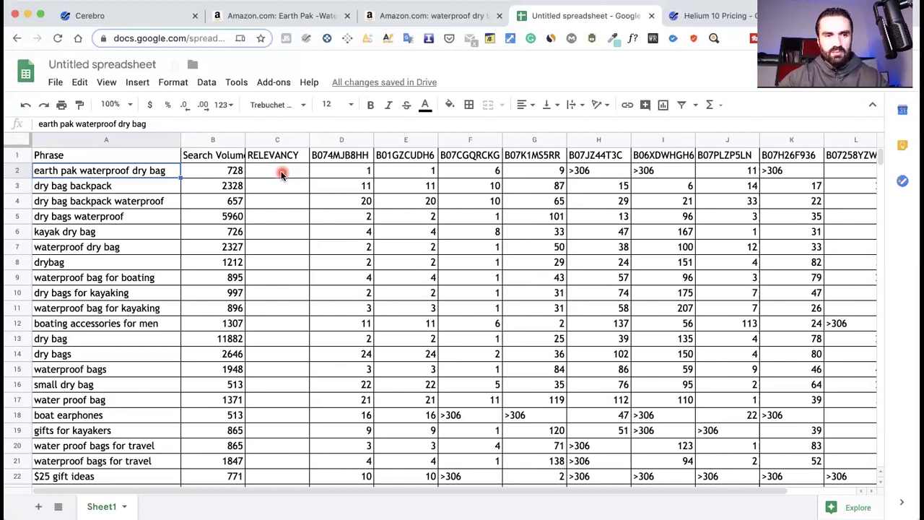
left_click(286, 169)
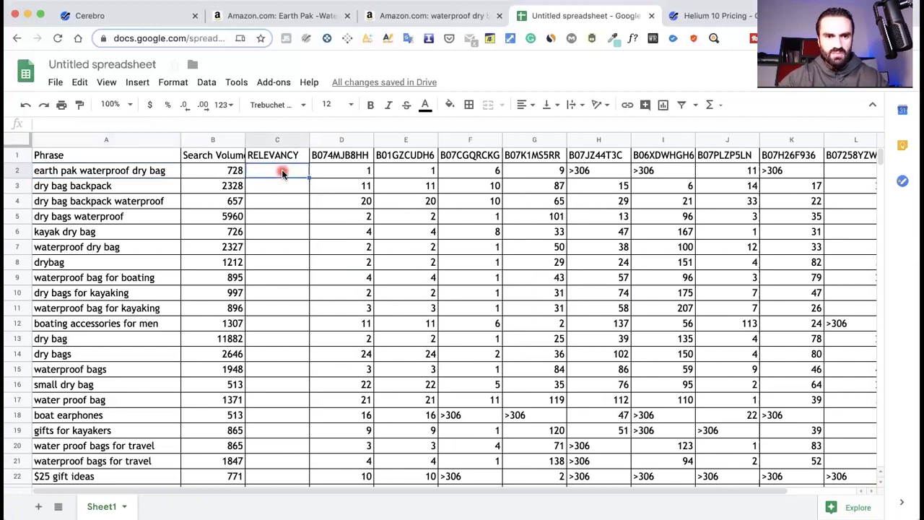
type("=COUNTIF")
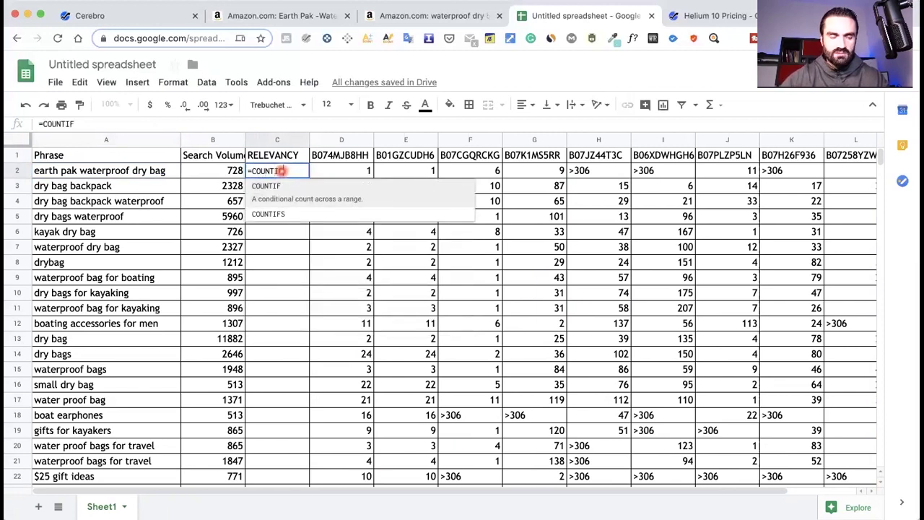
left_click(283, 185)
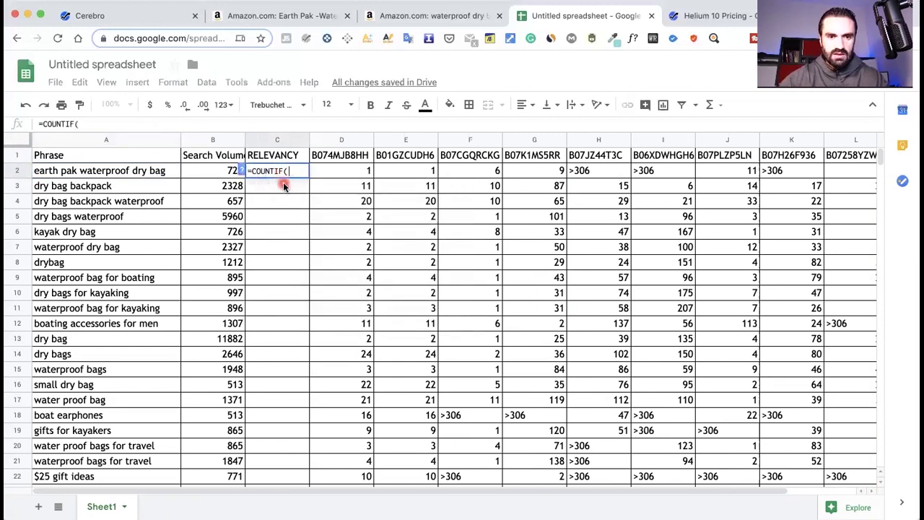
left_click(356, 170, "shift")
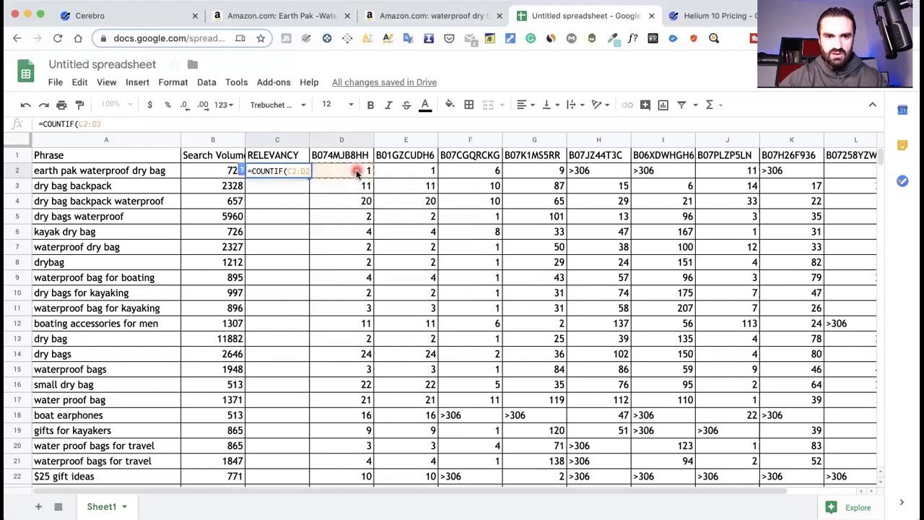
key("Return")
double_click(277, 170)
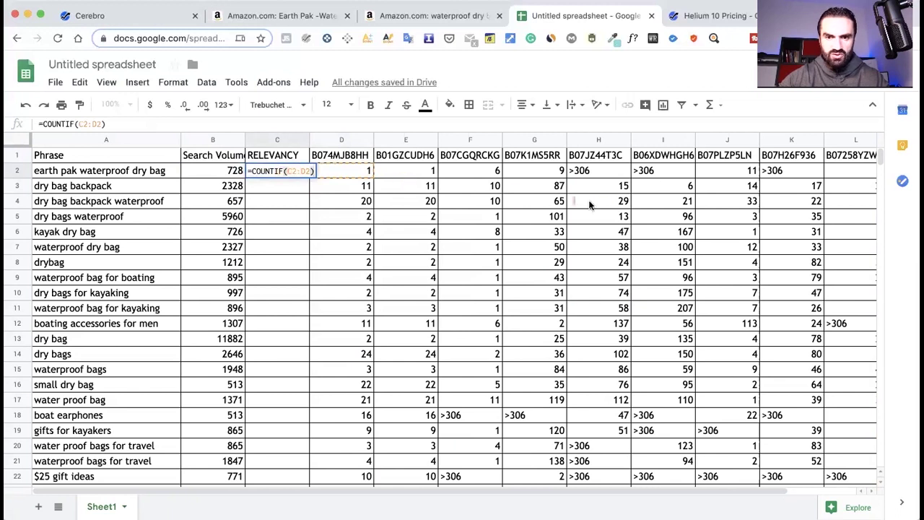
key("Escape")
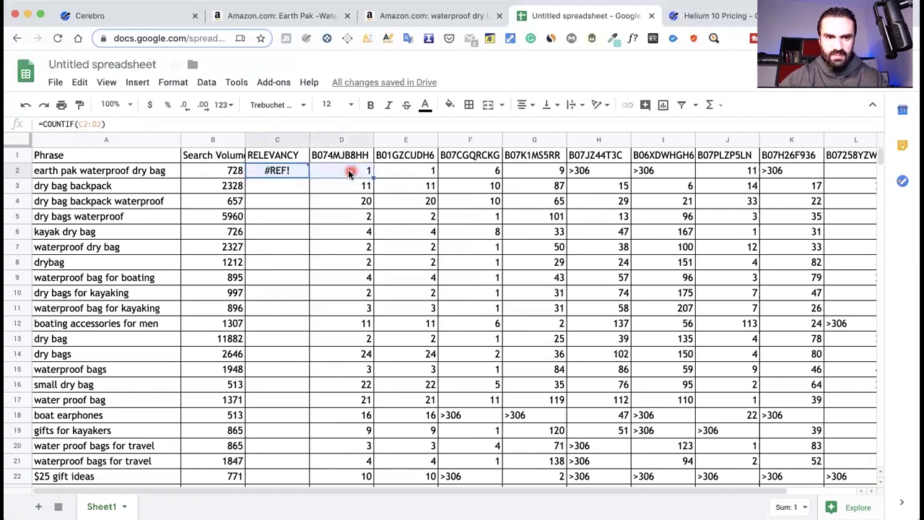
double_click(294, 170)
left_click_drag(289, 170, 314, 172)
key("BackSpace")
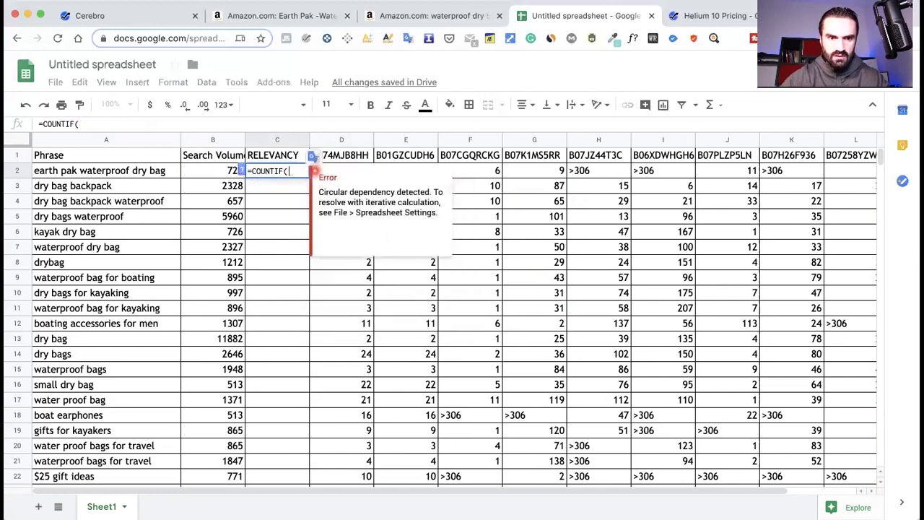
Set the range of the COUNTIF formula in cell C2 to D2:M2, covering all the ASIN rank columns for the first keyword
type("d2")
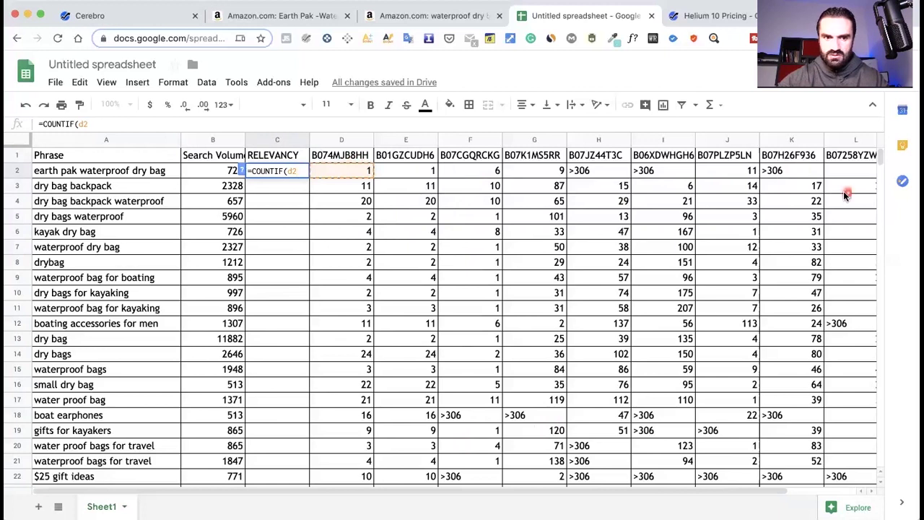
scroll(755, 256, "right", 3)
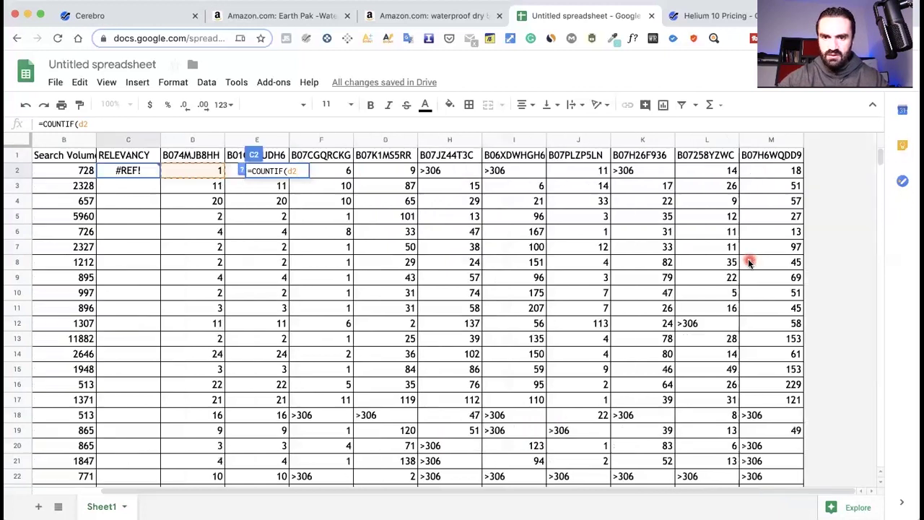
left_click(773, 171, "shift")
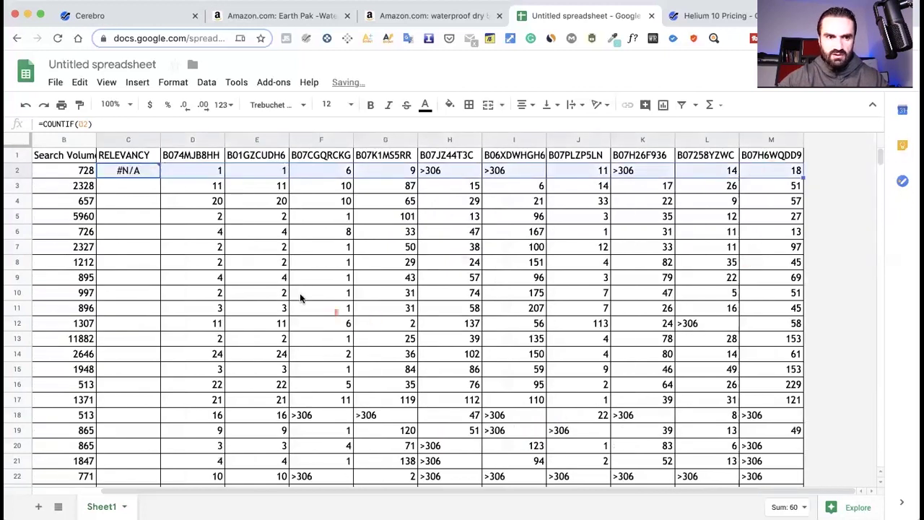
double_click(136, 173)
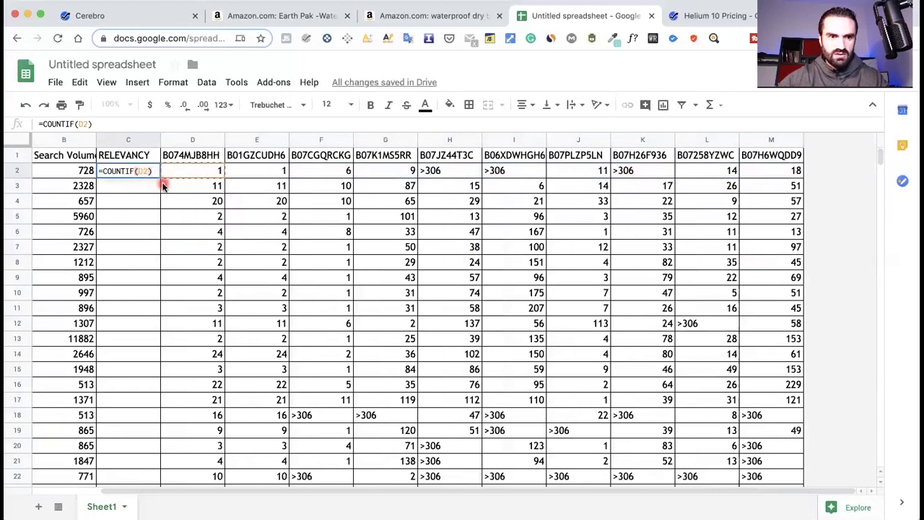
key("BackSpace")
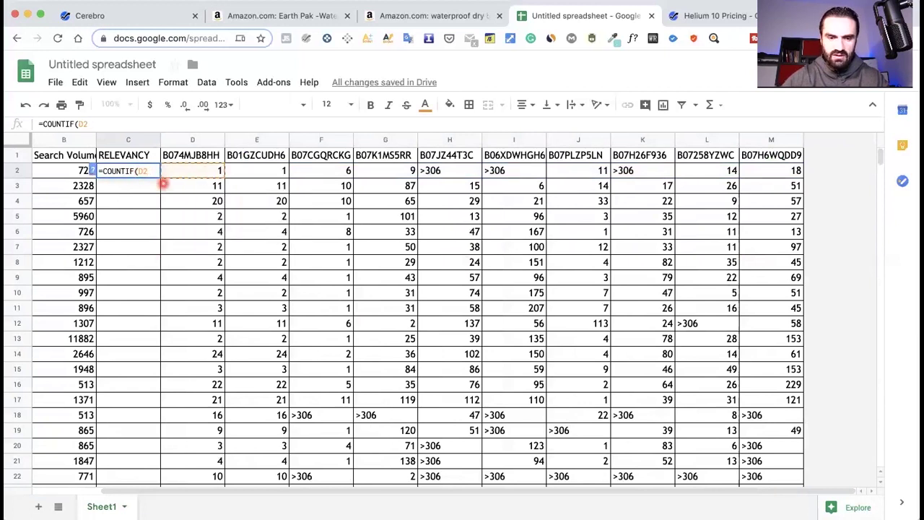
type(";")
key("BackSpace")
type(":")
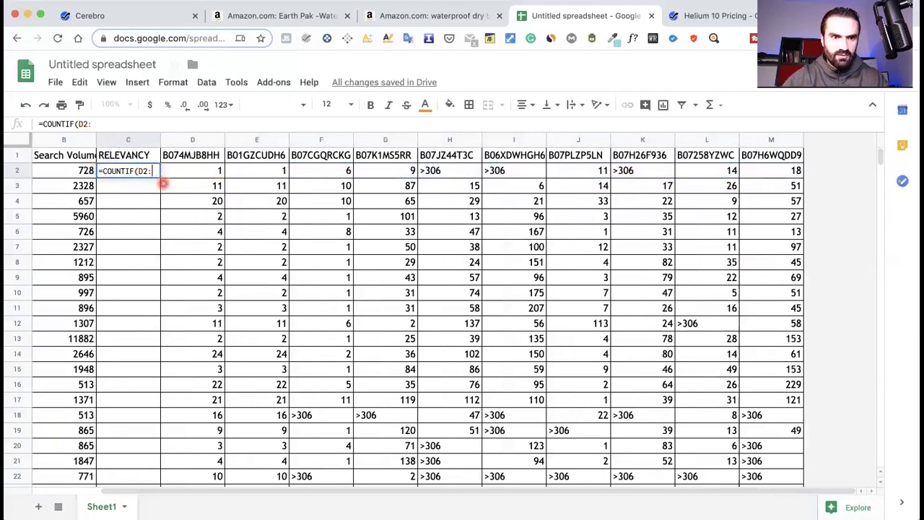
type("M2")
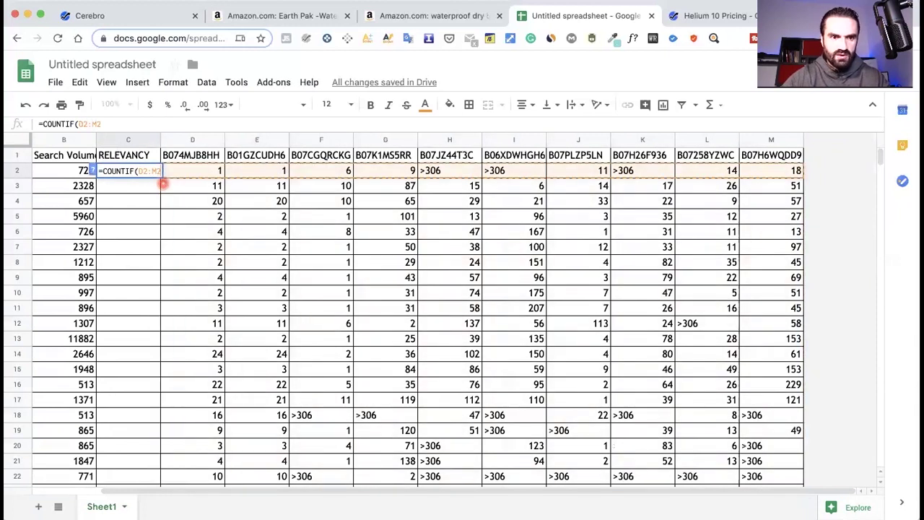
Add the criterion "<30" to the COUNTIF formula in C2 and complete it
type(",")
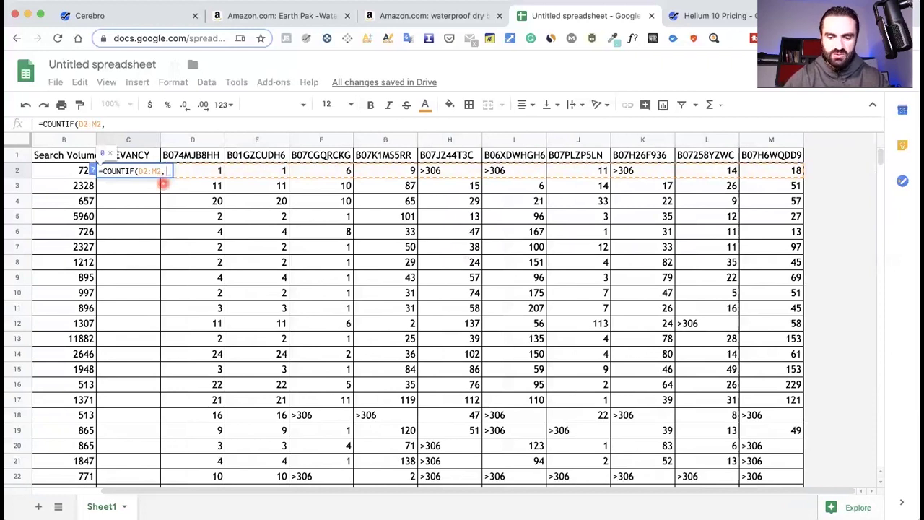
type("<")
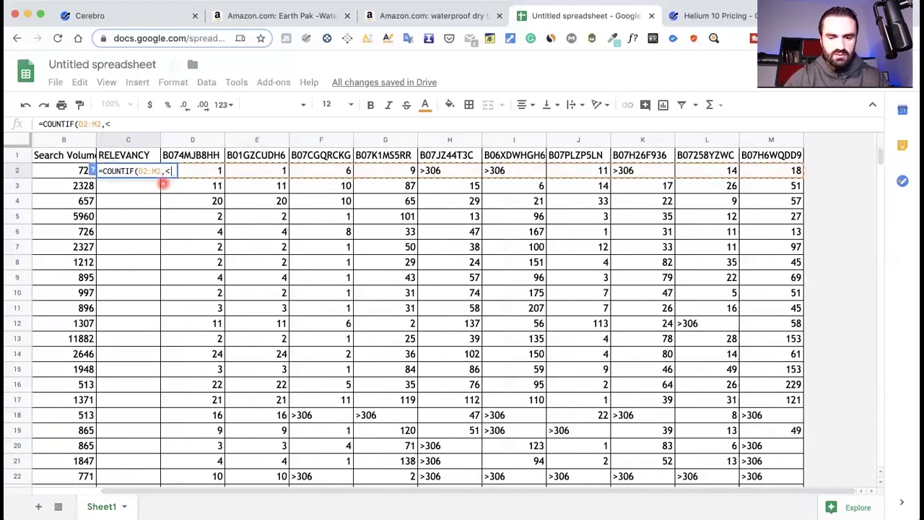
type("3")
key("BackSpace")
key("BackSpace")
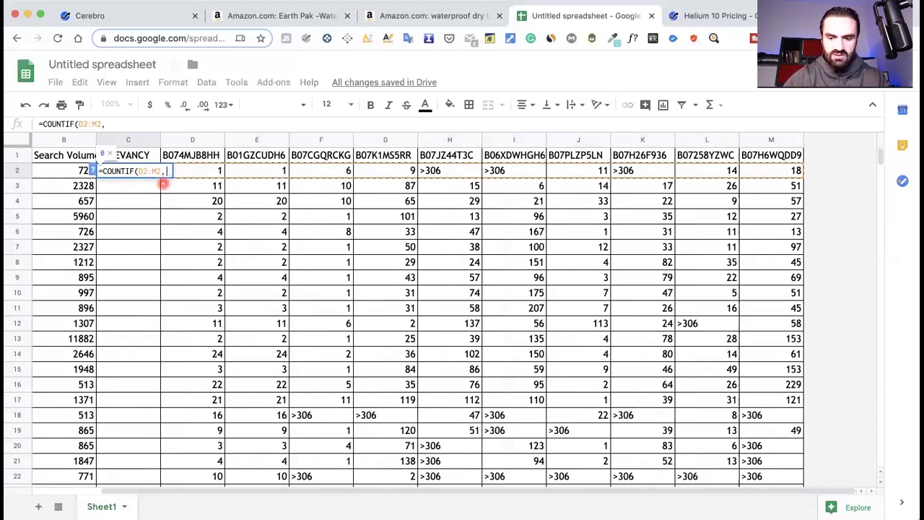
type("\"")
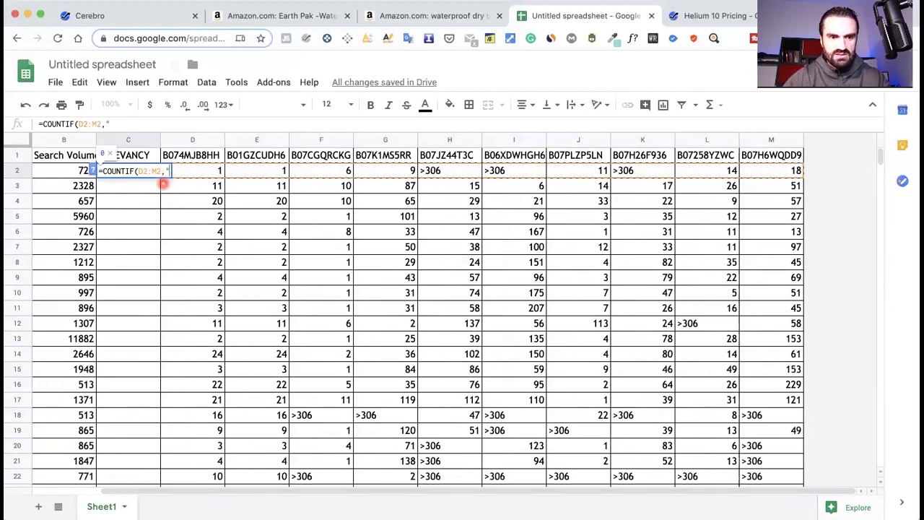
type("<30")
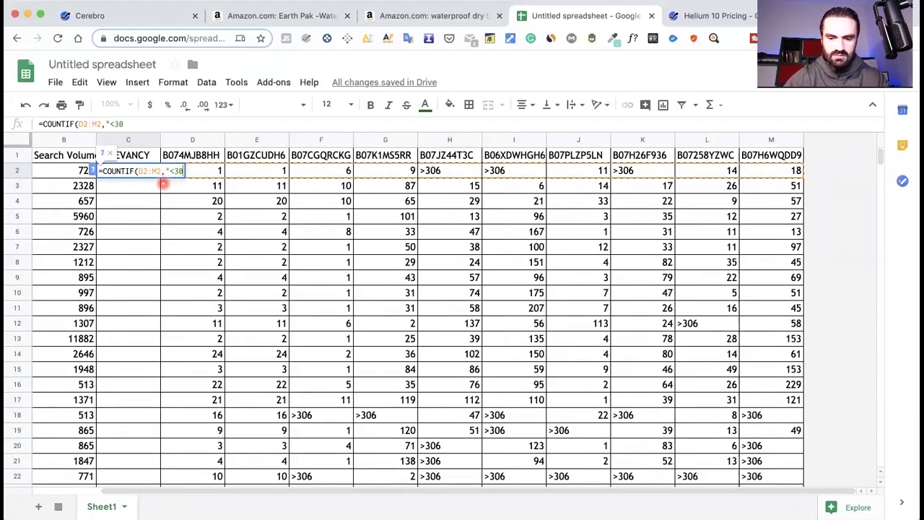
type("\"")
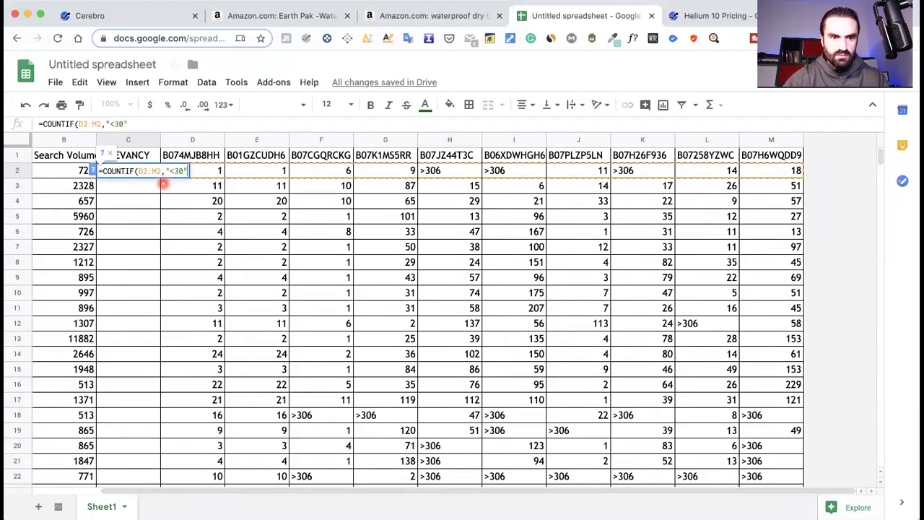
key("Return")
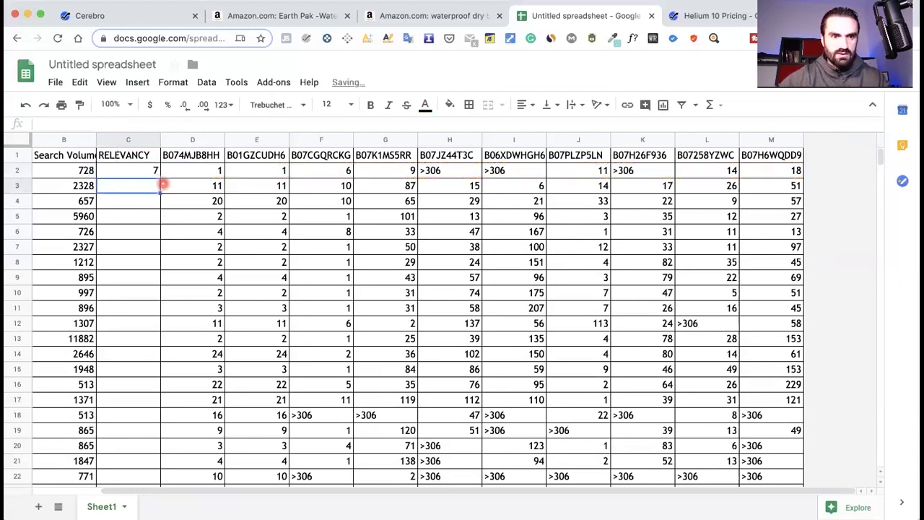
Check the C2 relevancy count against the first keyword's ranks across columns D to M, both those under 30 and those marked >306
left_click_drag(314, 493, 245, 493)
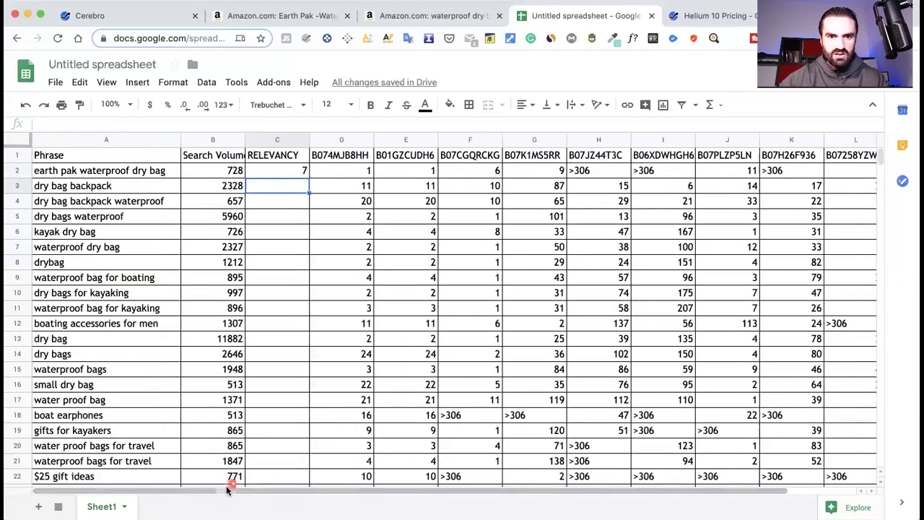
left_click(286, 169)
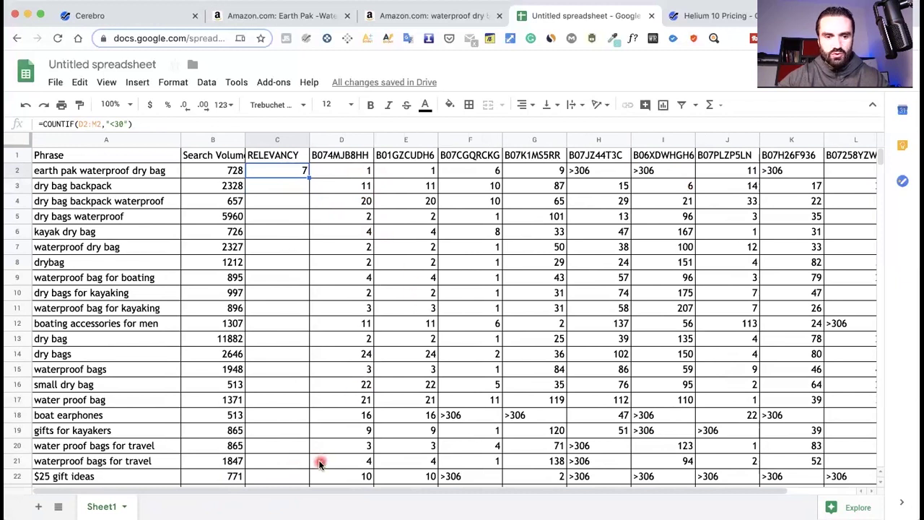
left_click_drag(336, 491, 368, 491)
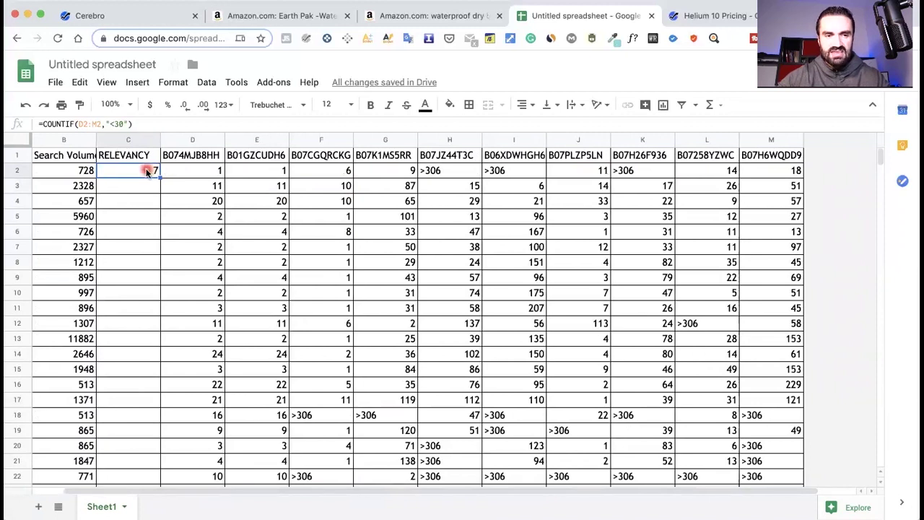
left_click(205, 171)
left_click(268, 171)
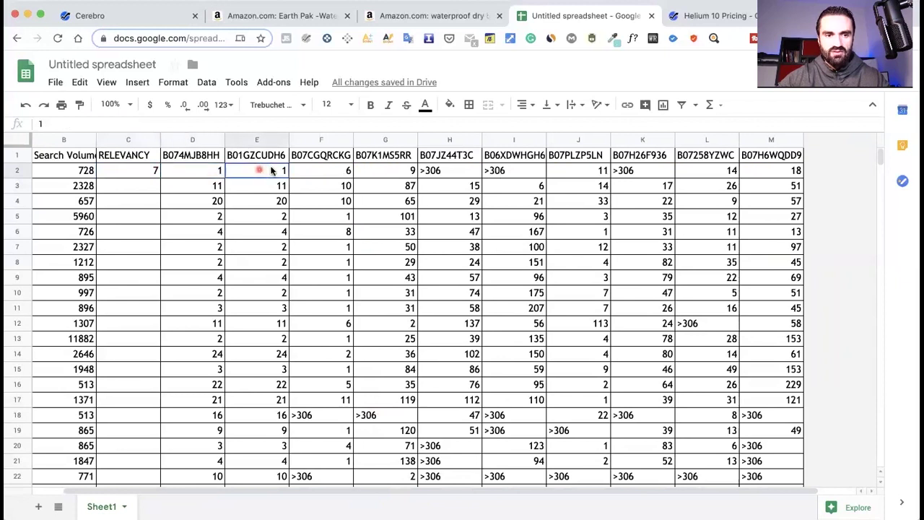
left_click(328, 171)
left_click(399, 170)
left_click(579, 171)
left_click(699, 170)
left_click(765, 171)
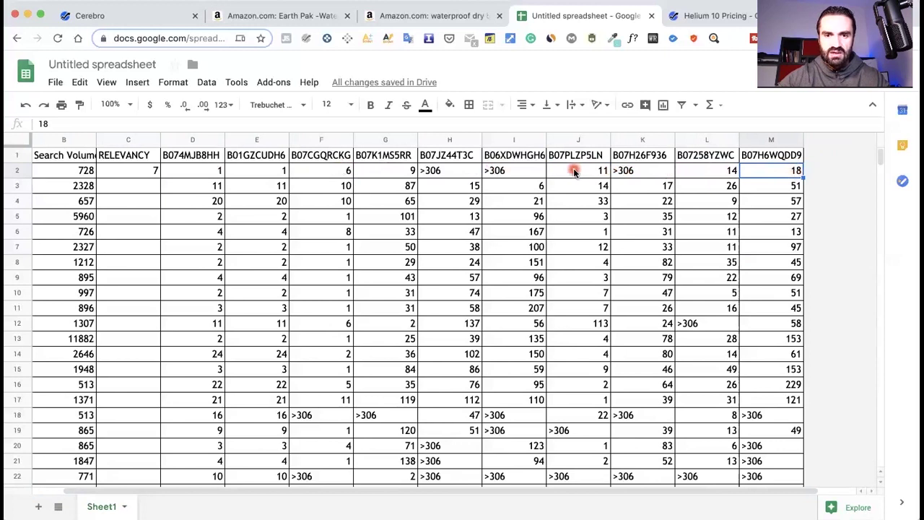
left_click(383, 169)
left_click(326, 170)
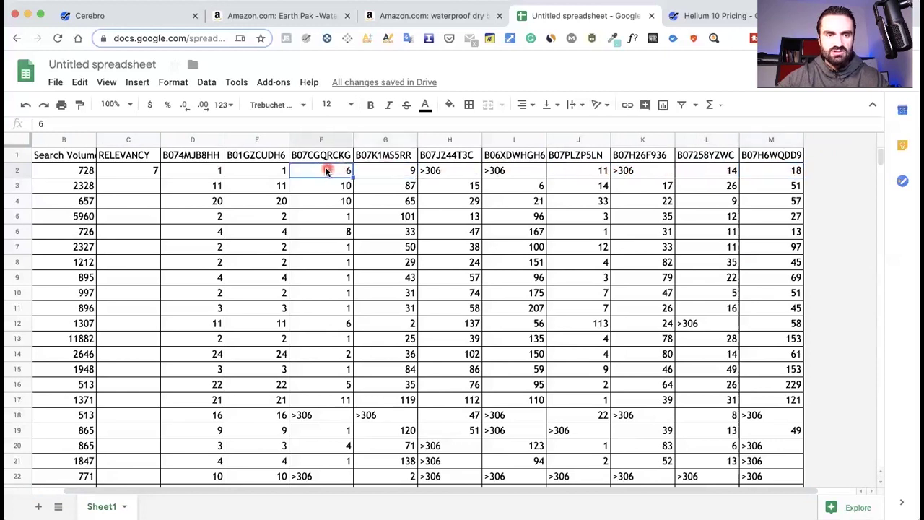
left_click(269, 169)
left_click(190, 168)
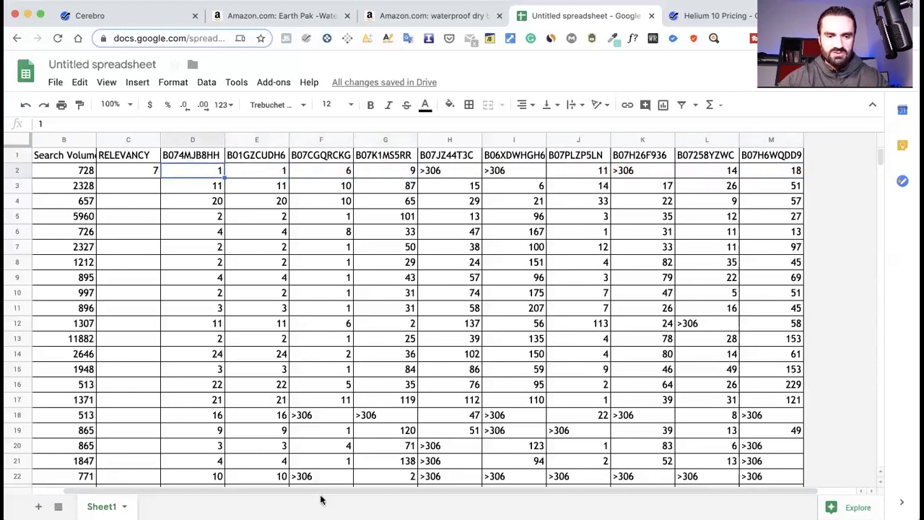
left_click_drag(337, 491, 292, 490)
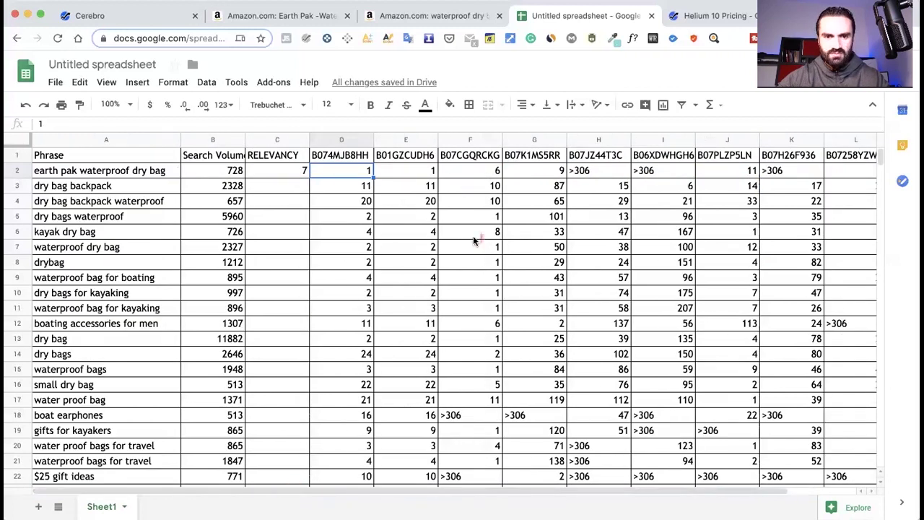
left_click(596, 172)
left_click(651, 171)
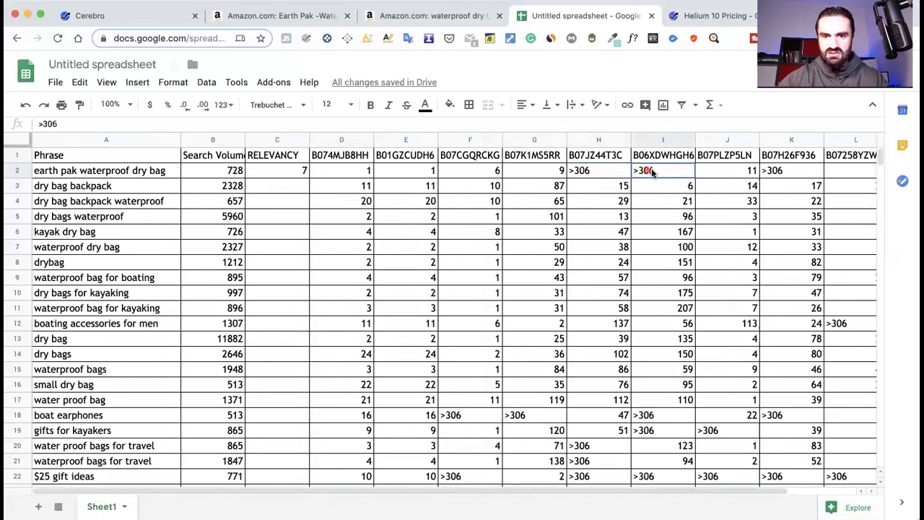
left_click(796, 170)
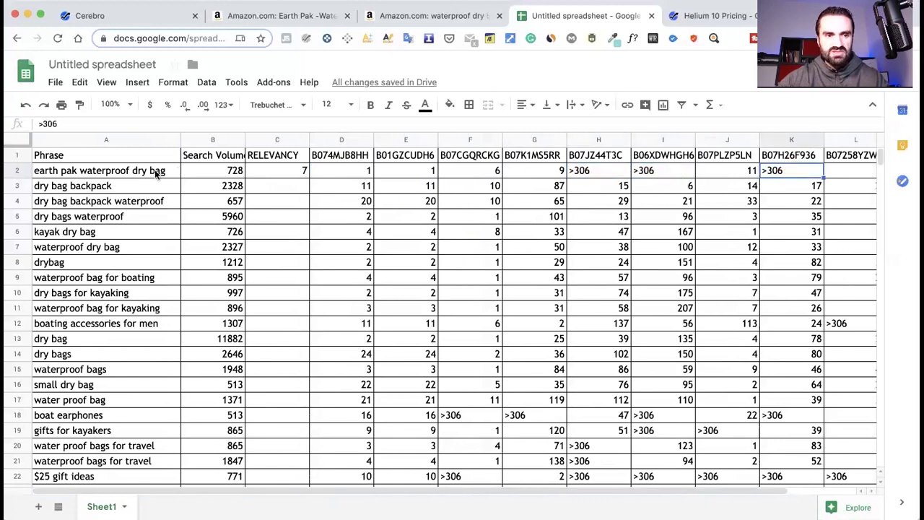
Fill the COUNTIF formula from C2 down the whole RELEVANCY column and look through the scores of the lower keywords
left_click(291, 167)
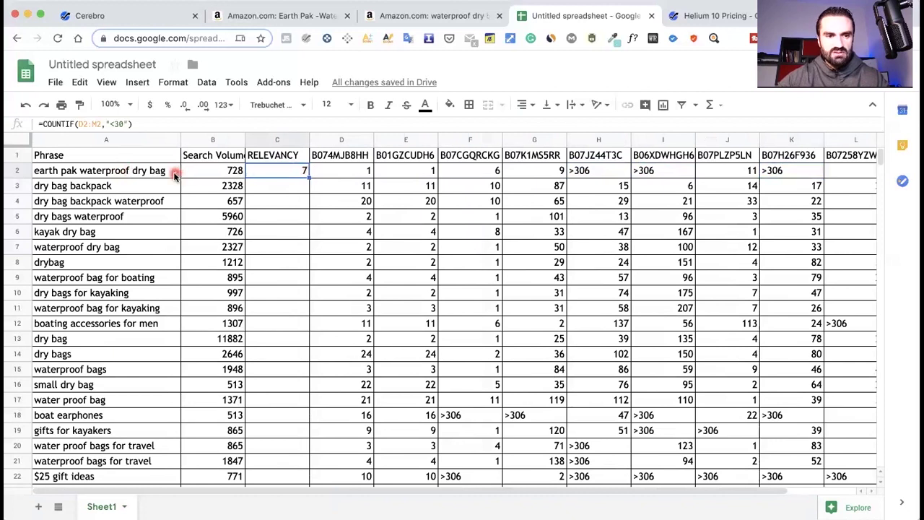
left_click(299, 176)
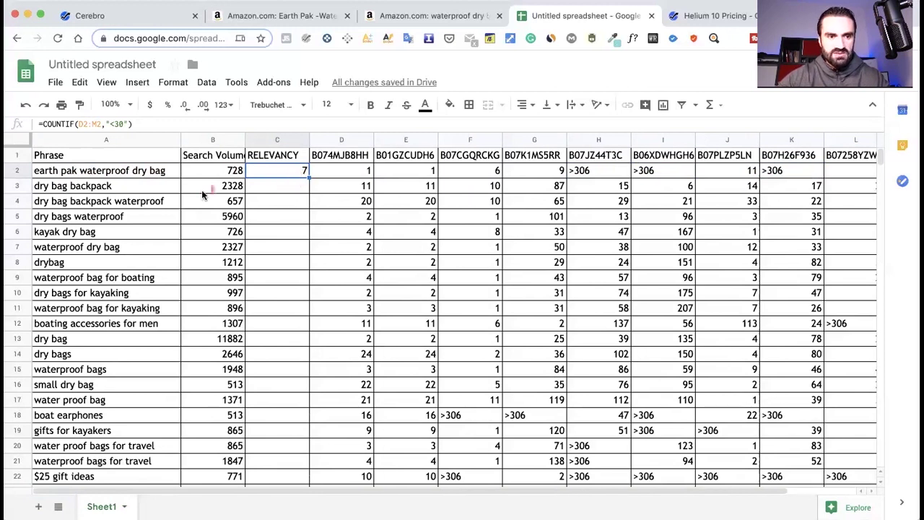
left_click(308, 175)
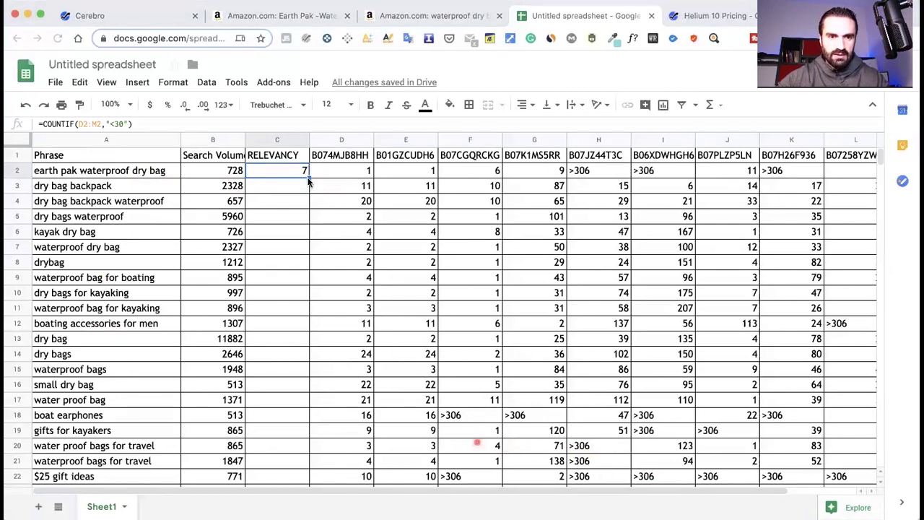
double_click(307, 177)
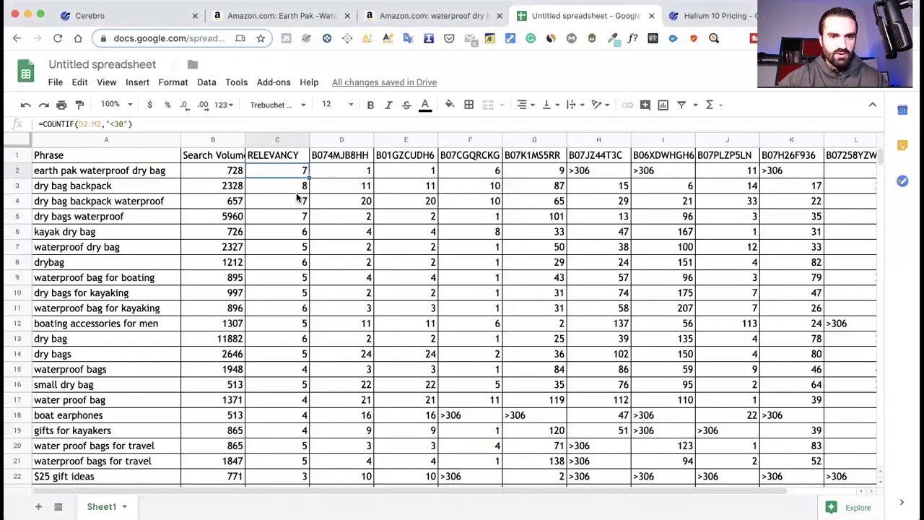
scroll(294, 200, "down", 5)
scroll(294, 200, "down", 15)
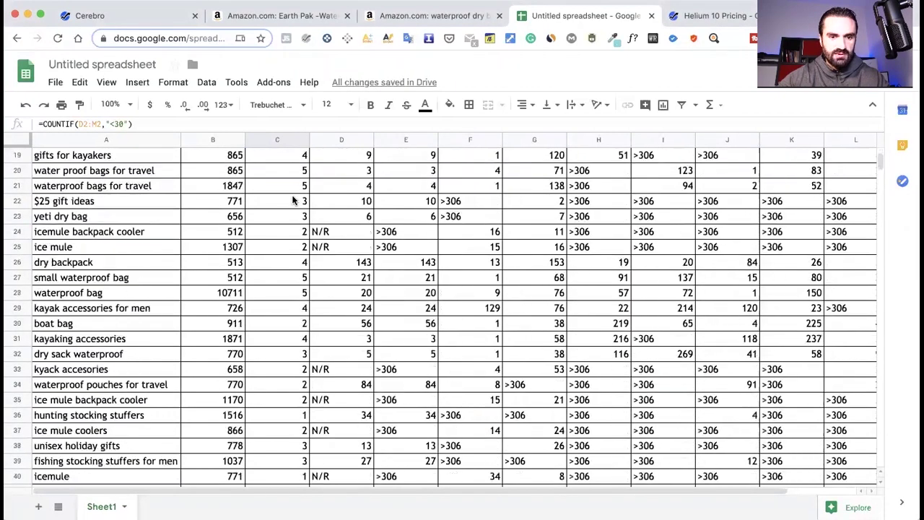
scroll(294, 200, "down", 20)
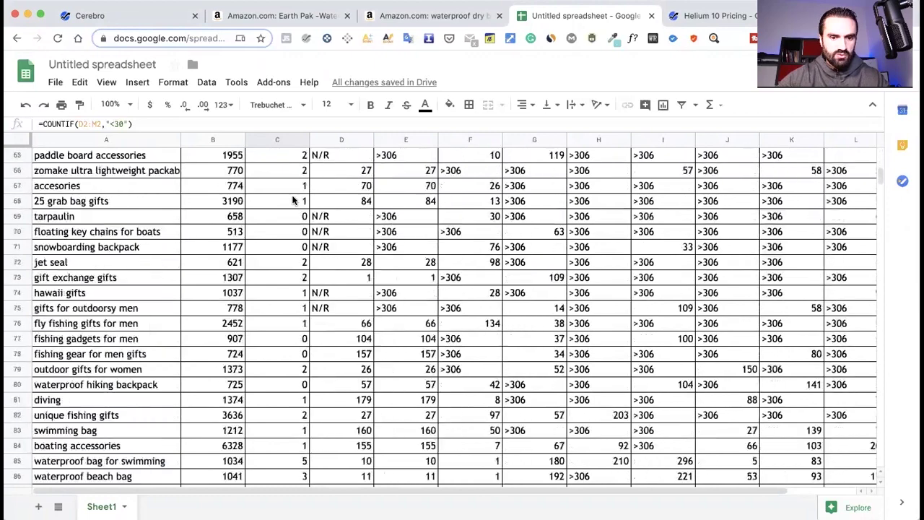
scroll(294, 200, "up", 12)
scroll(294, 200, "up", 20)
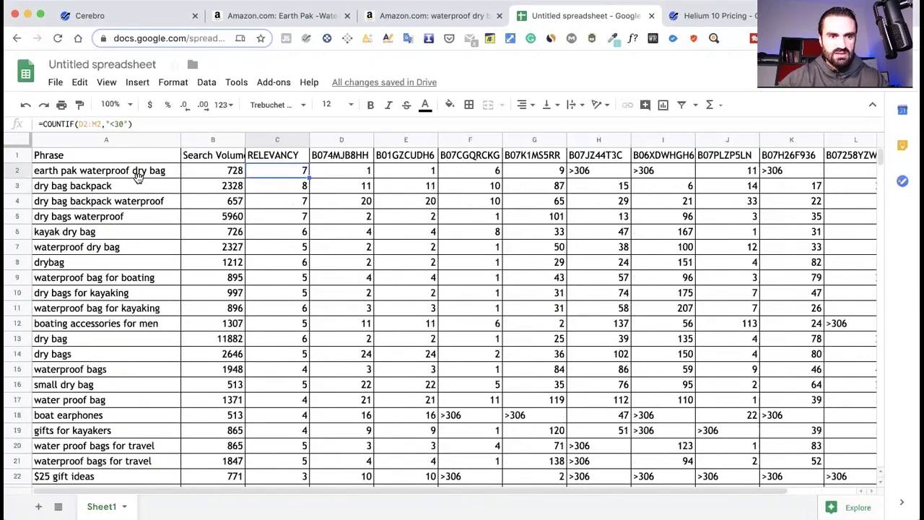
left_click(138, 179)
type("X")
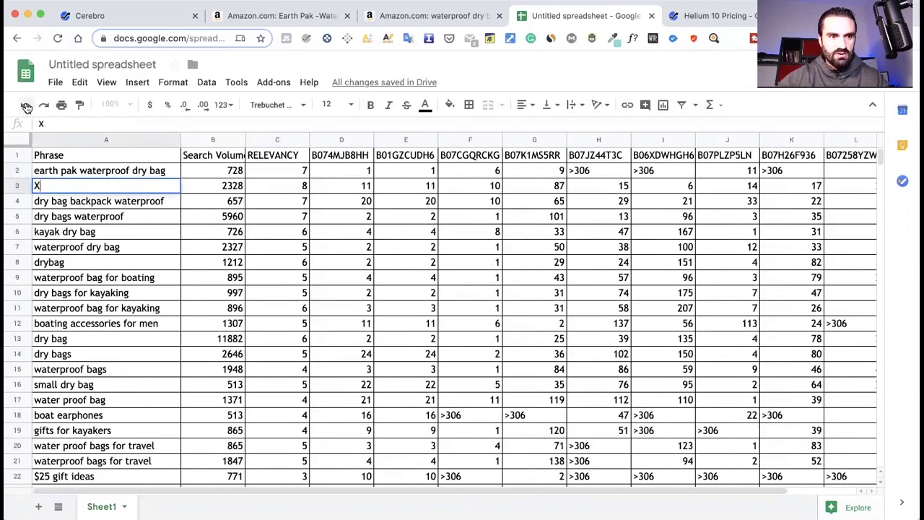
right_click(106, 2)
left_click(124, 8)
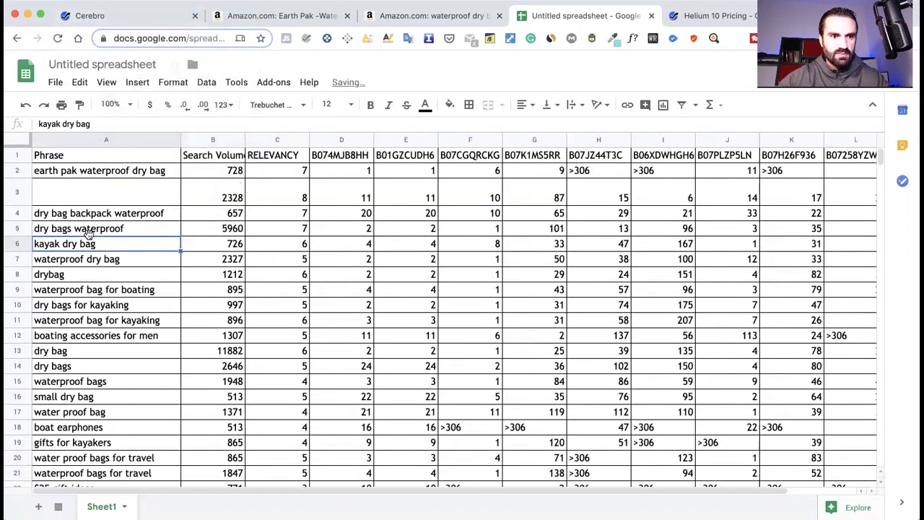
left_click(71, 192)
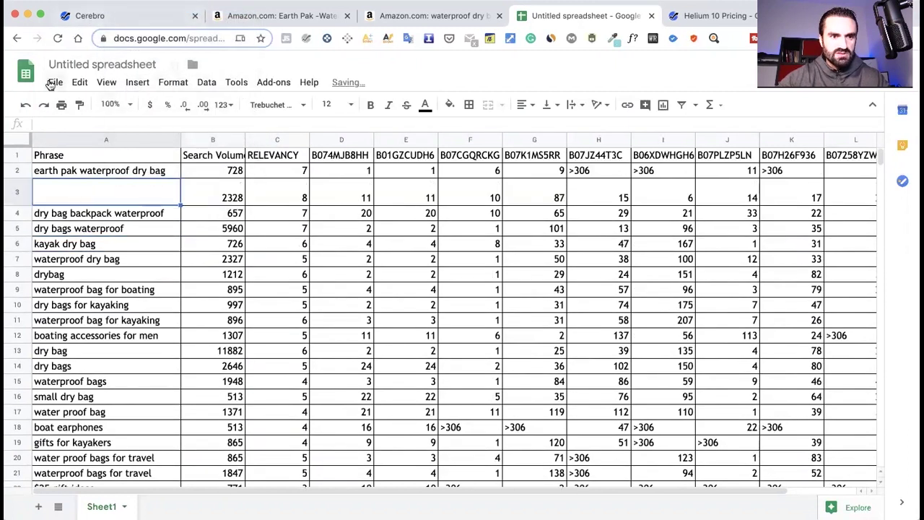
left_click(27, 107)
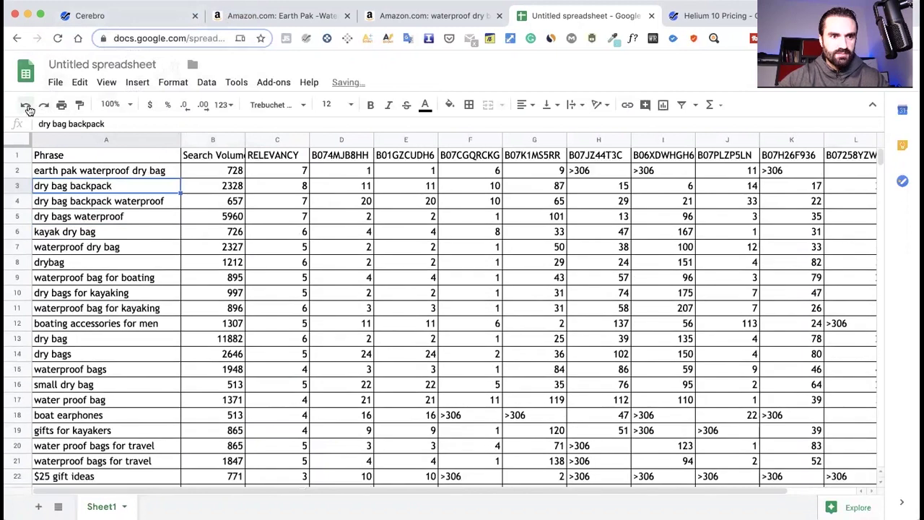
Select the whole keyword table and add a filter to all of its header cells
left_click(126, 233)
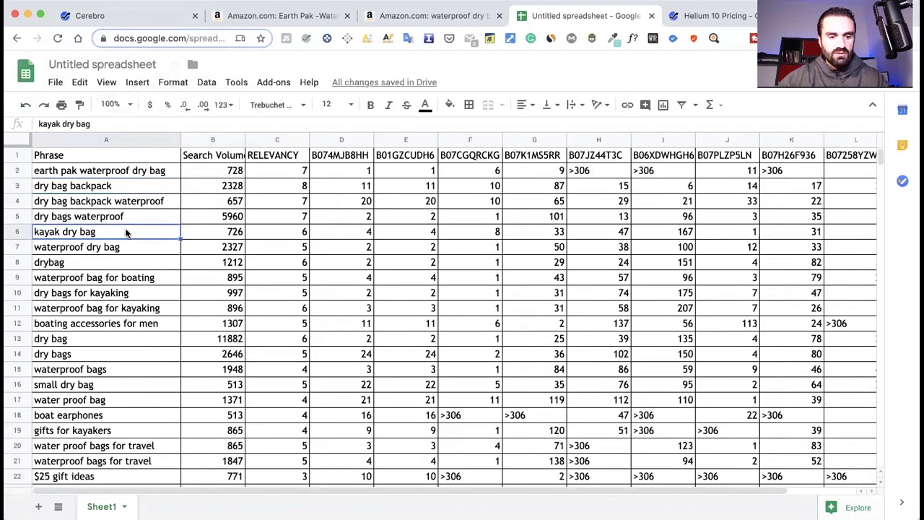
key("super+a")
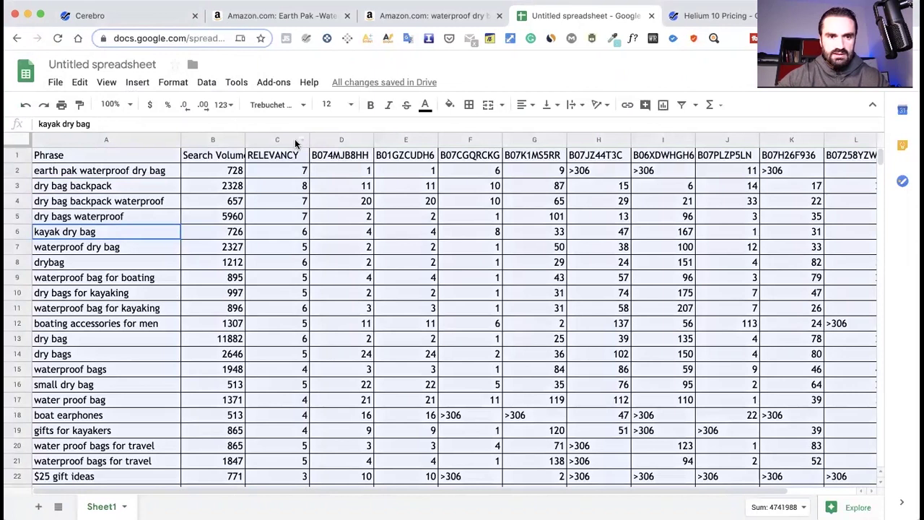
left_click(681, 106)
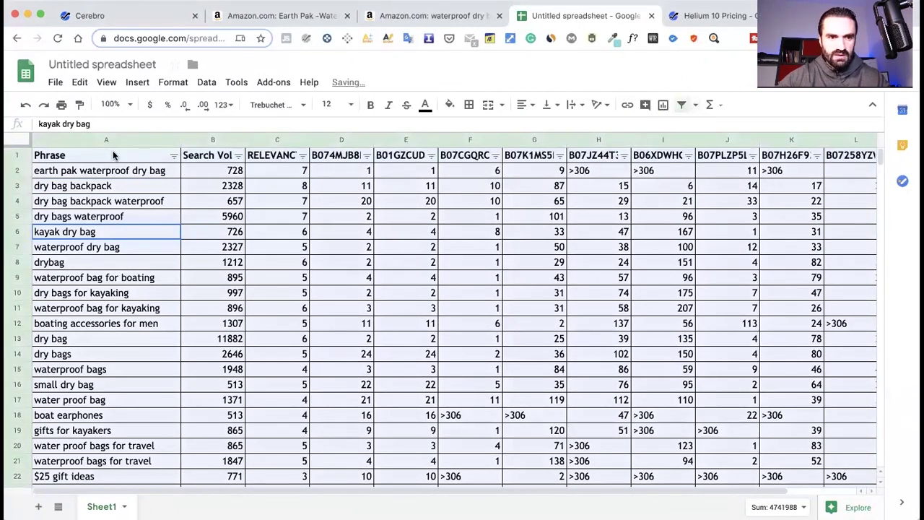
Sort the table by Search Volume from Z to A and then by RELEVANCY from Z to A
left_click(239, 156)
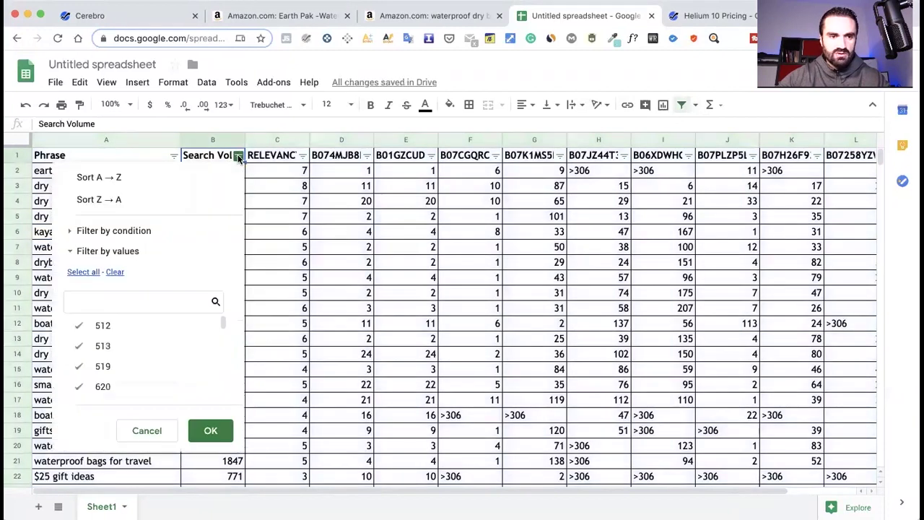
left_click(98, 201)
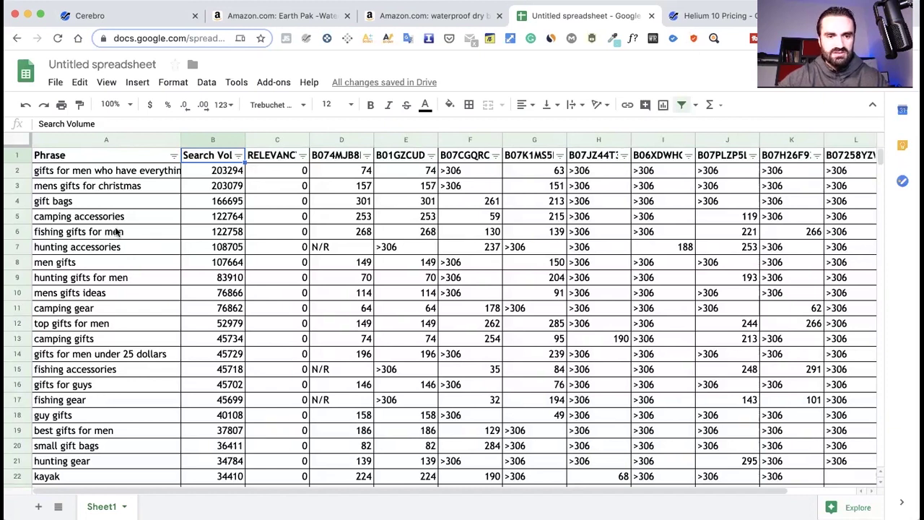
left_click(303, 155)
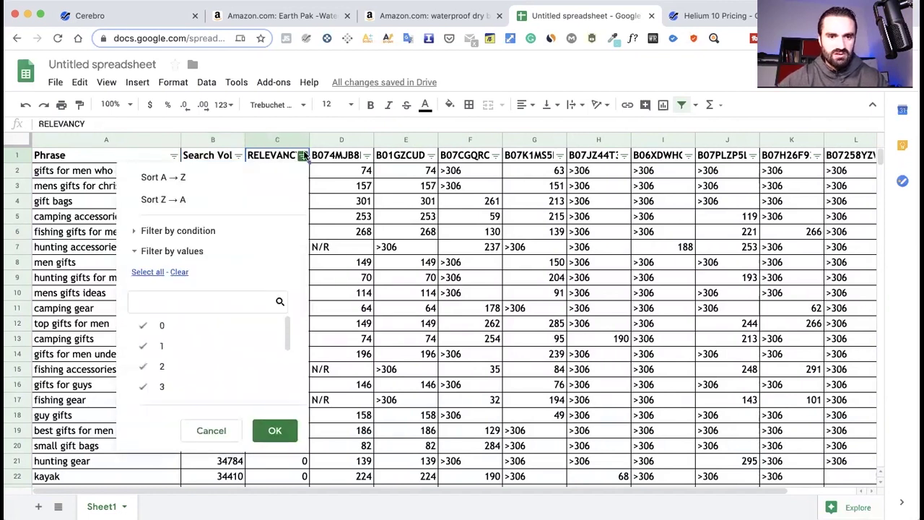
left_click(179, 201)
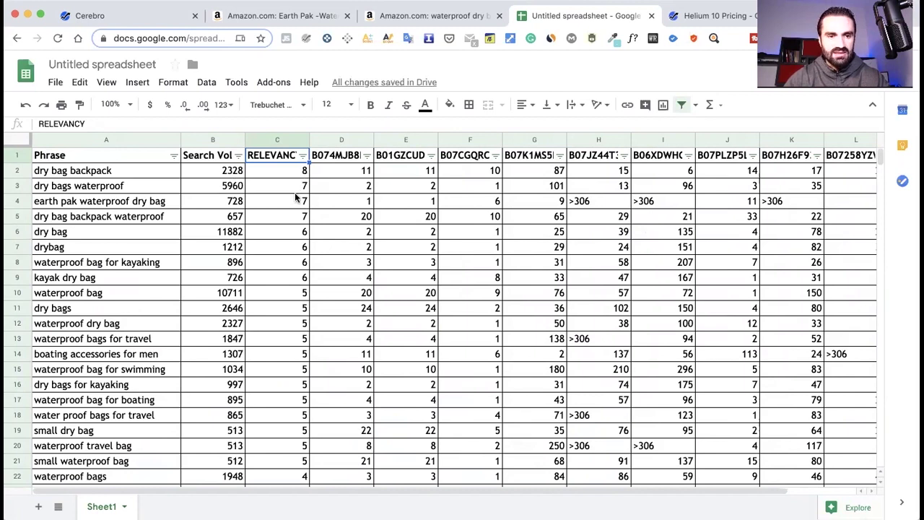
Look through the keywords sorted by relevancy, comparing how well the phrases with high, middle and low scores fit the product
scroll(295, 197, "down", 8)
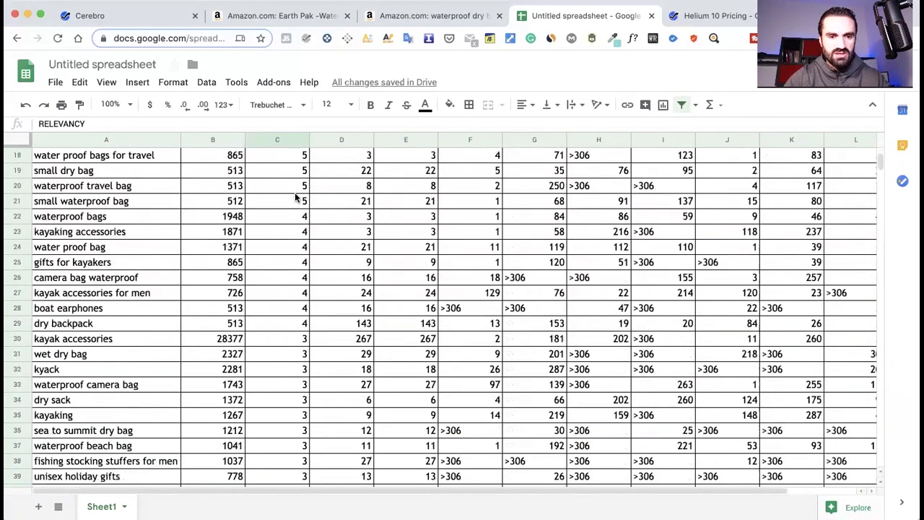
scroll(295, 196, "down", 5)
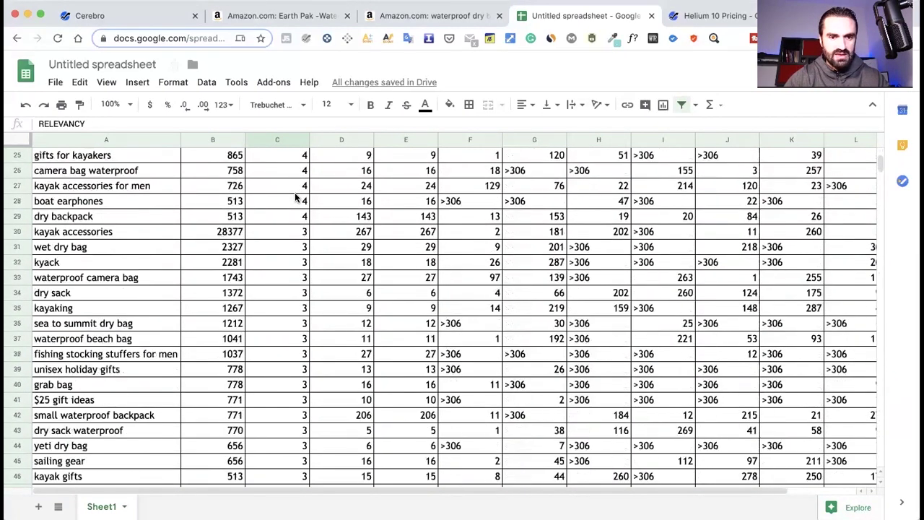
scroll(295, 190, "down", 6)
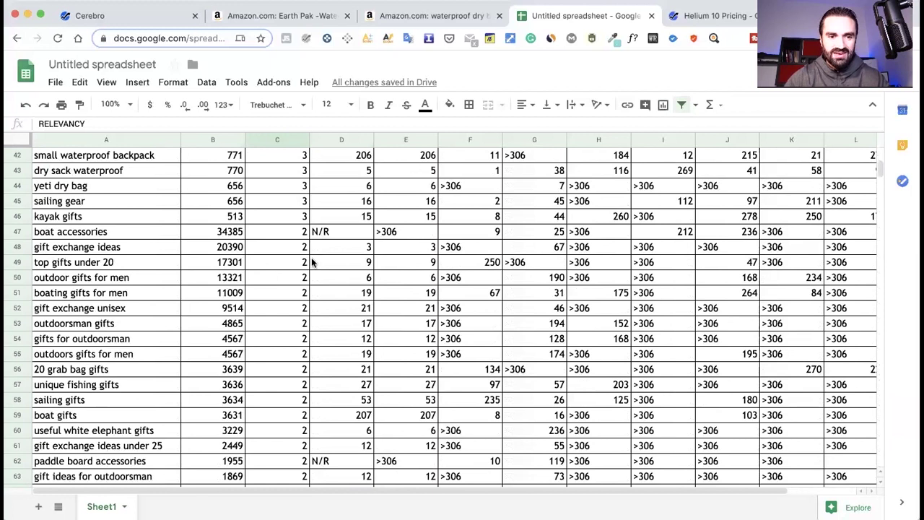
scroll(296, 269, "down", 1)
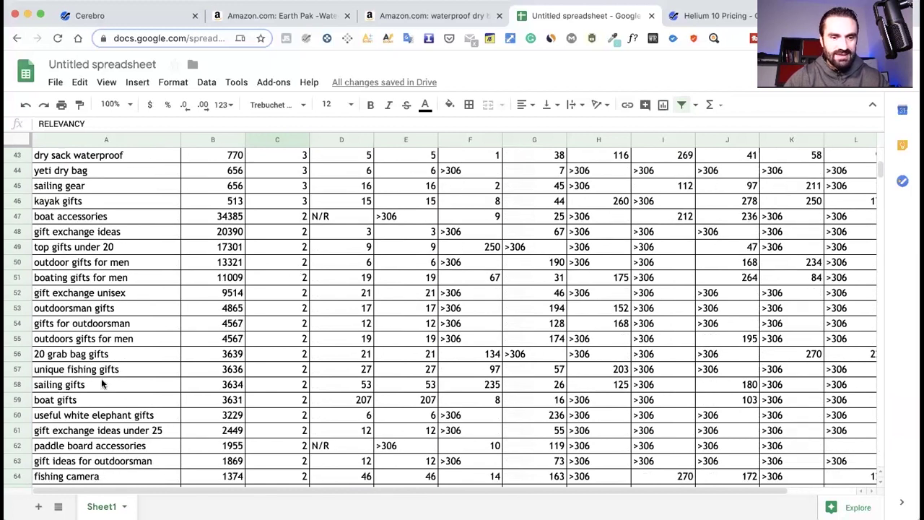
scroll(306, 387, "down", 4)
scroll(305, 388, "down", 1)
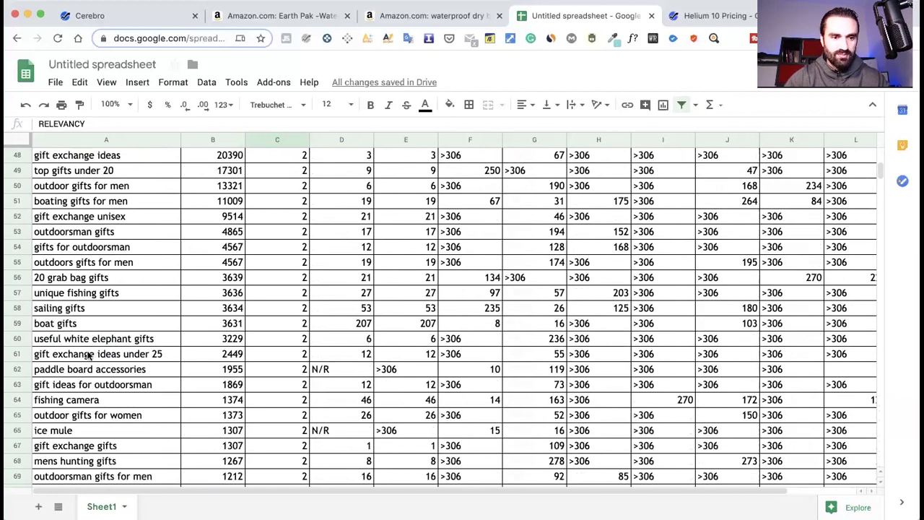
scroll(292, 325, "down", 10)
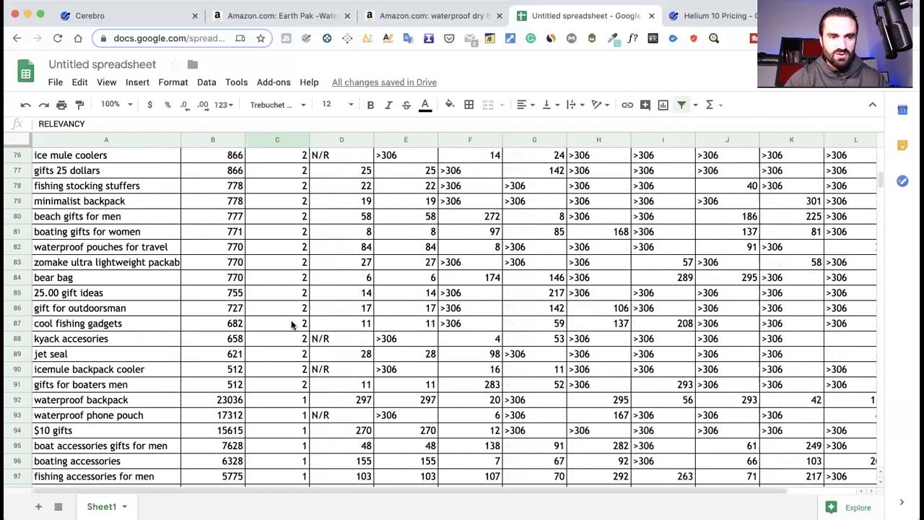
scroll(292, 325, "up", 1)
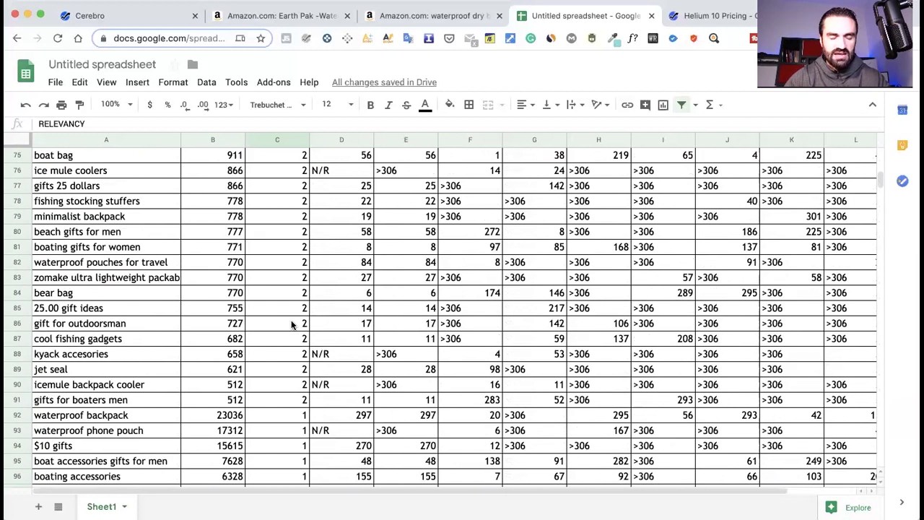
scroll(292, 325, "down", 1)
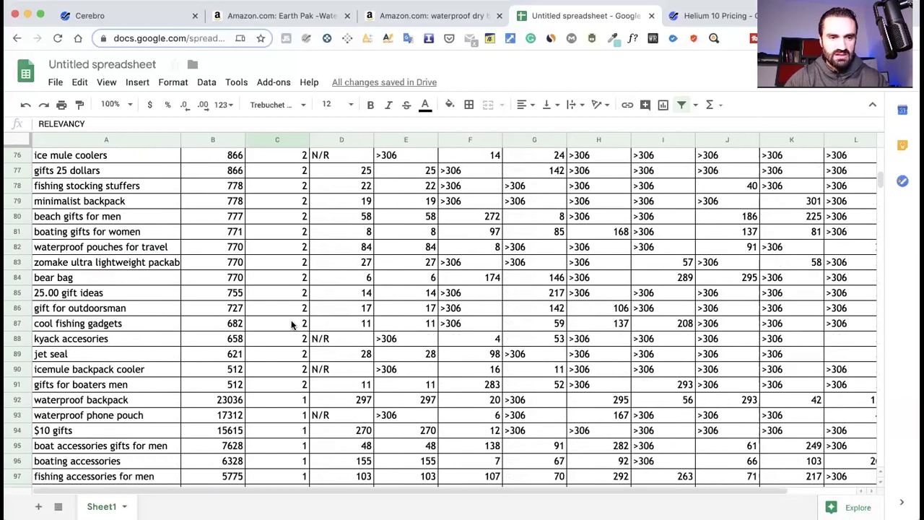
scroll(292, 325, "down", 2)
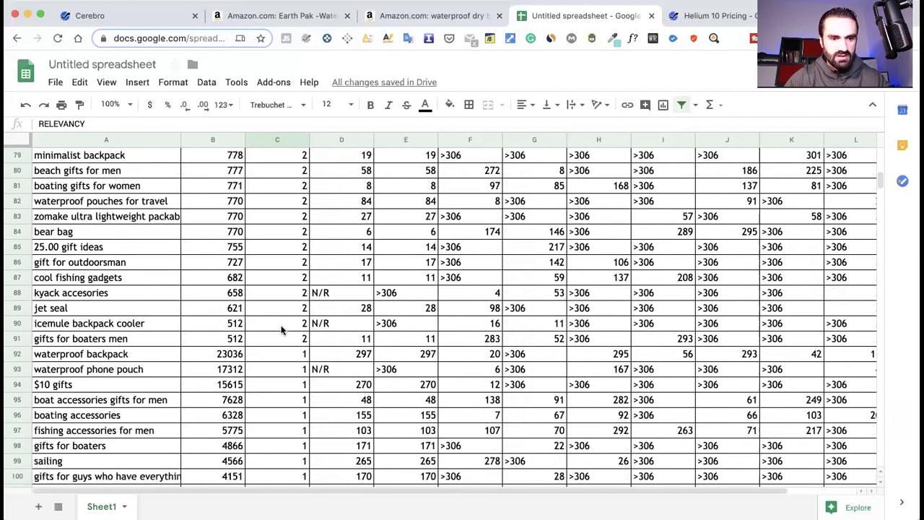
scroll(281, 330, "down", 2)
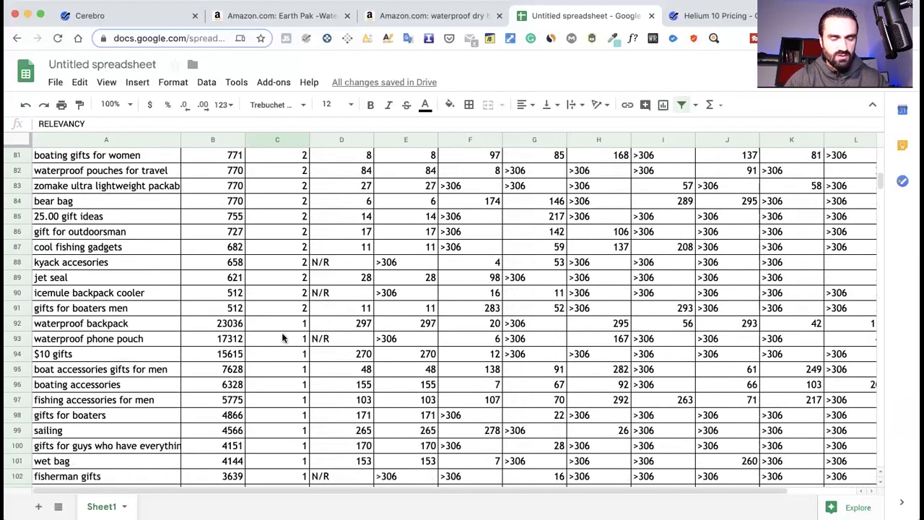
scroll(282, 337, "down", 1)
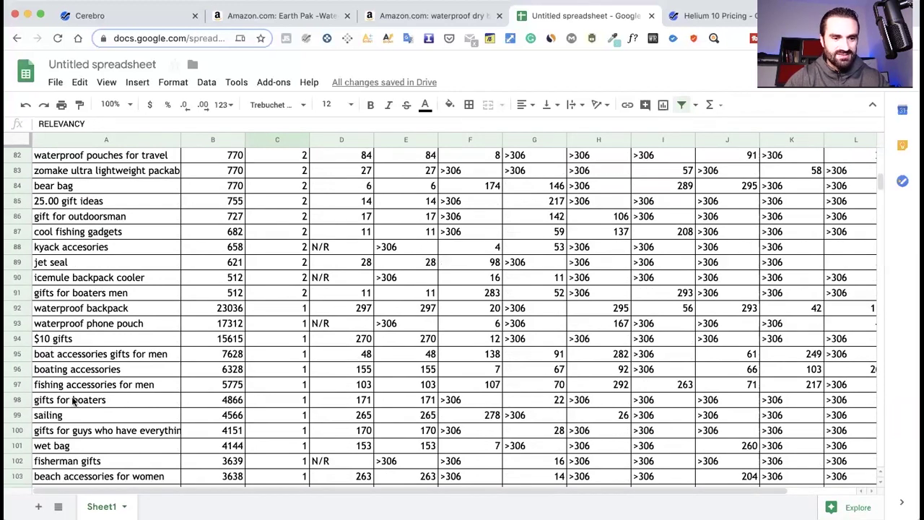
scroll(282, 403, "up", 20)
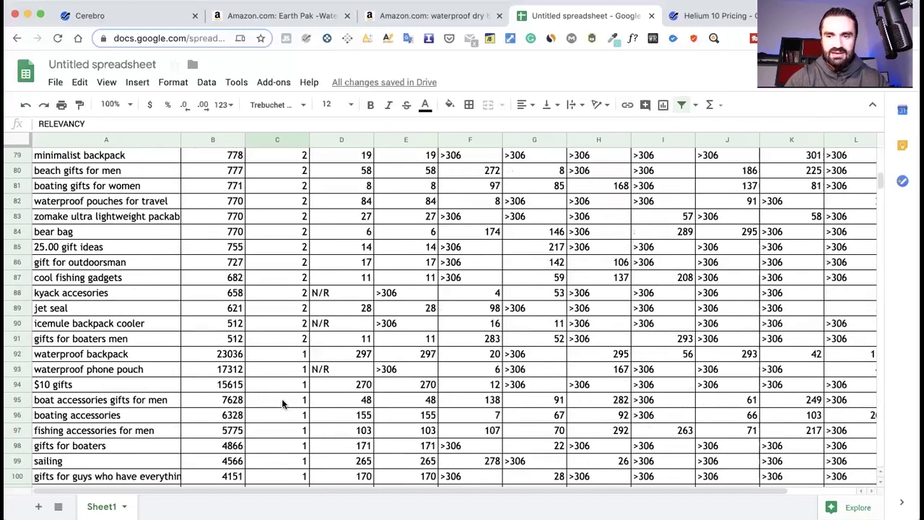
scroll(281, 403, "up", 5)
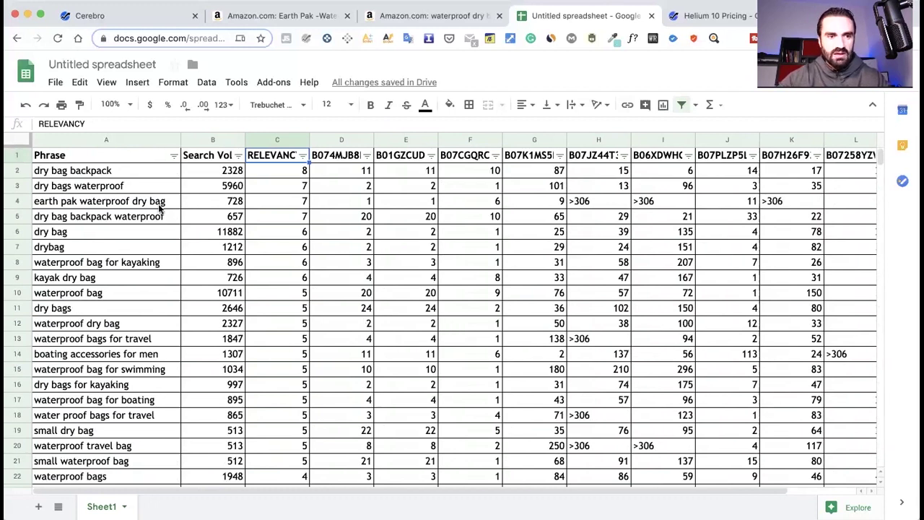
left_click(18, 154)
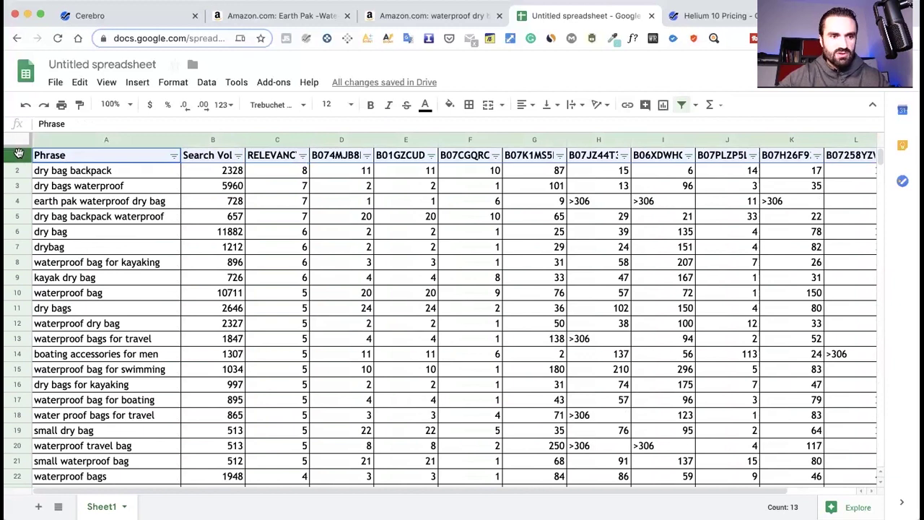
right_click(18, 154)
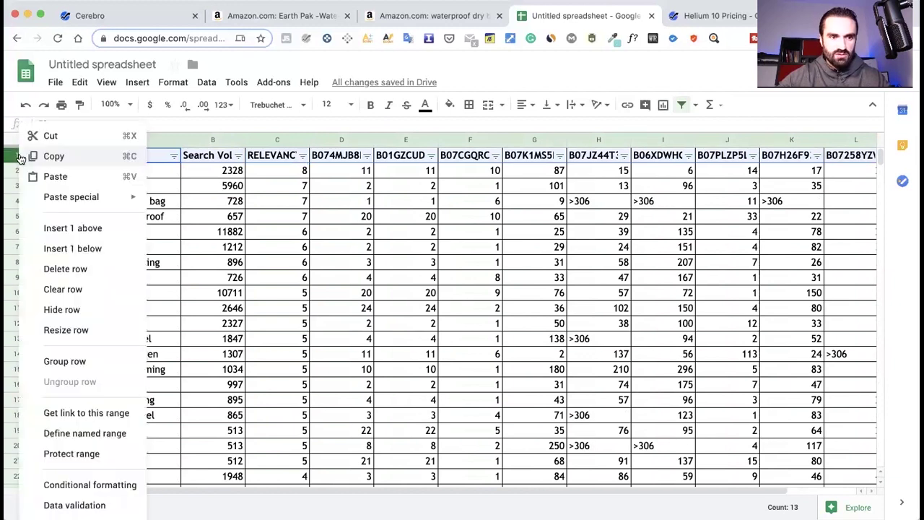
left_click(79, 250)
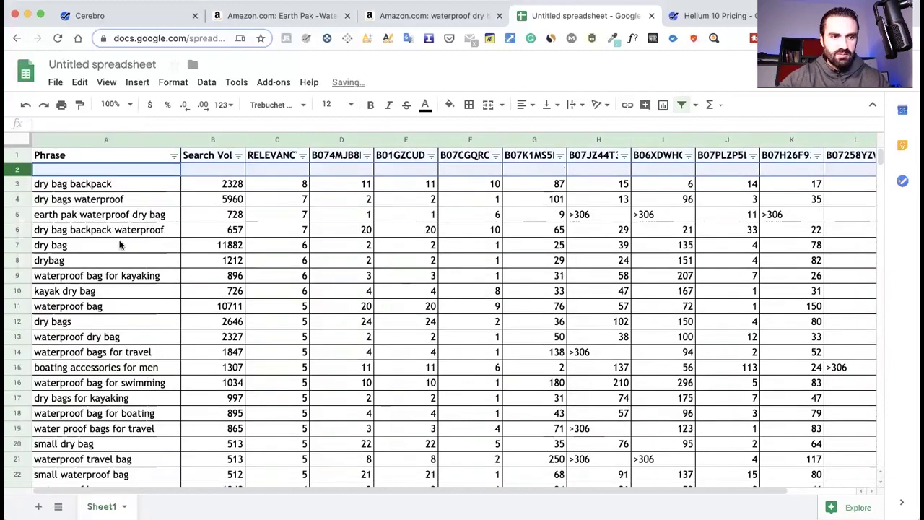
left_click(25, 104)
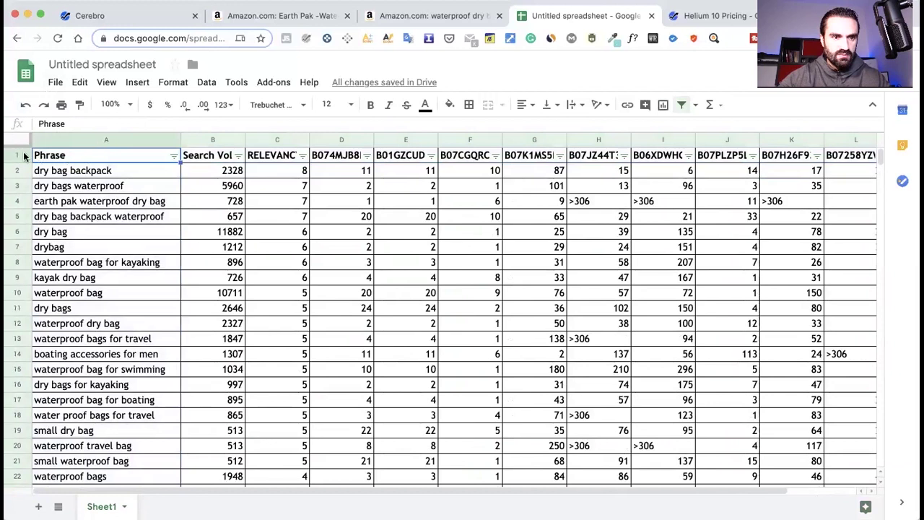
Insert three blank rows above the header row of the keyword table
right_click(19, 157)
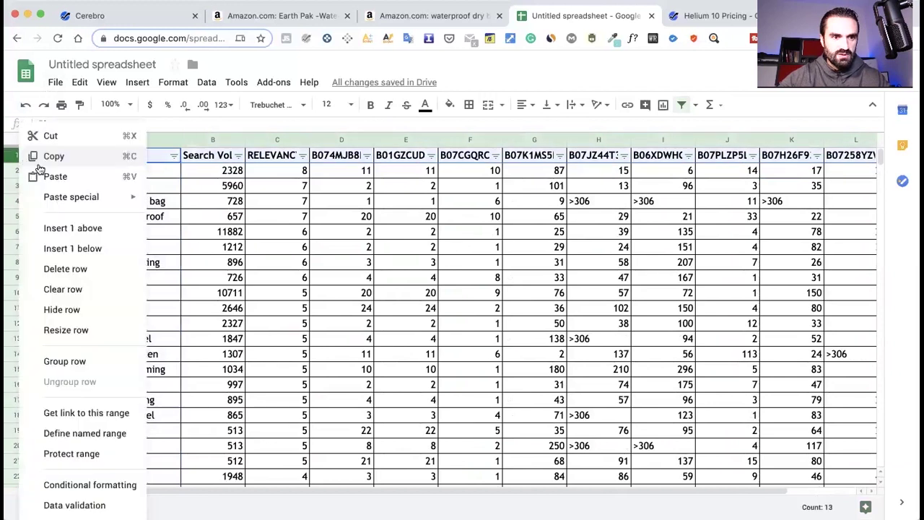
left_click(78, 229)
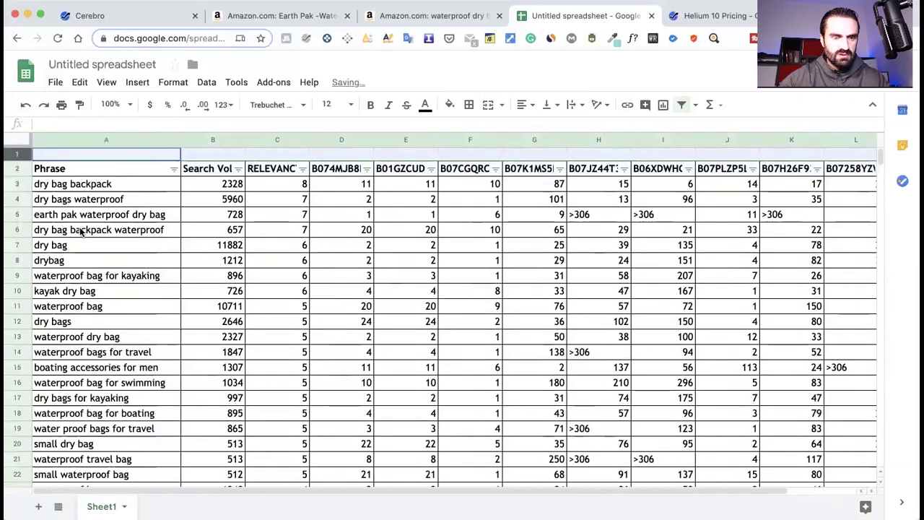
right_click(18, 153)
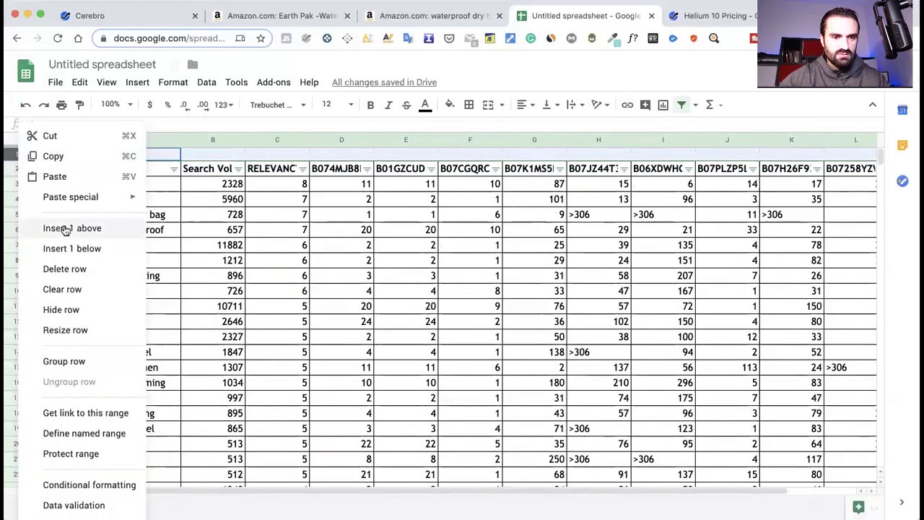
left_click(60, 229)
scroll(102, 229, "down", 10)
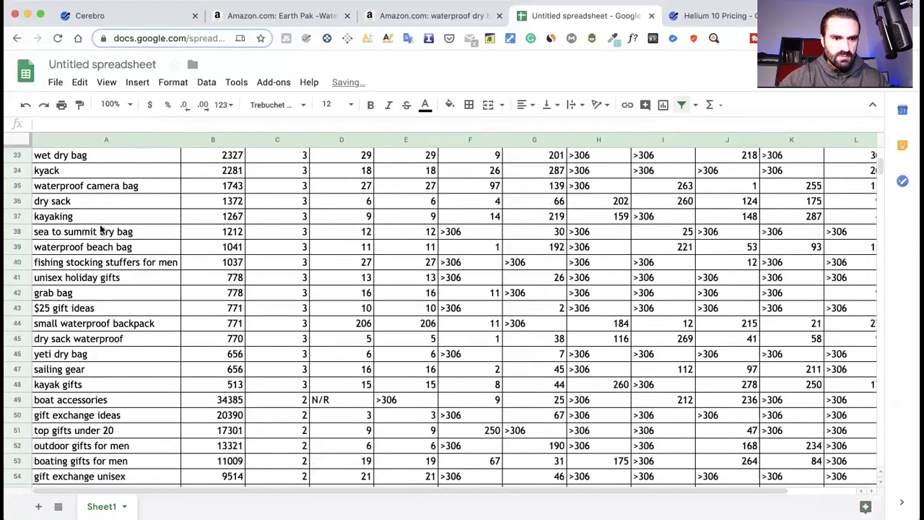
scroll(102, 230, "down", 5)
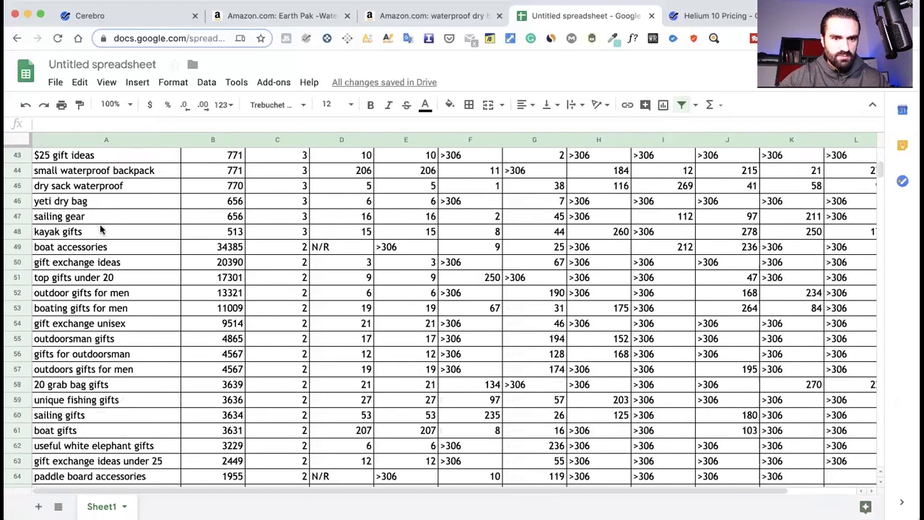
scroll(102, 230, "up", 8)
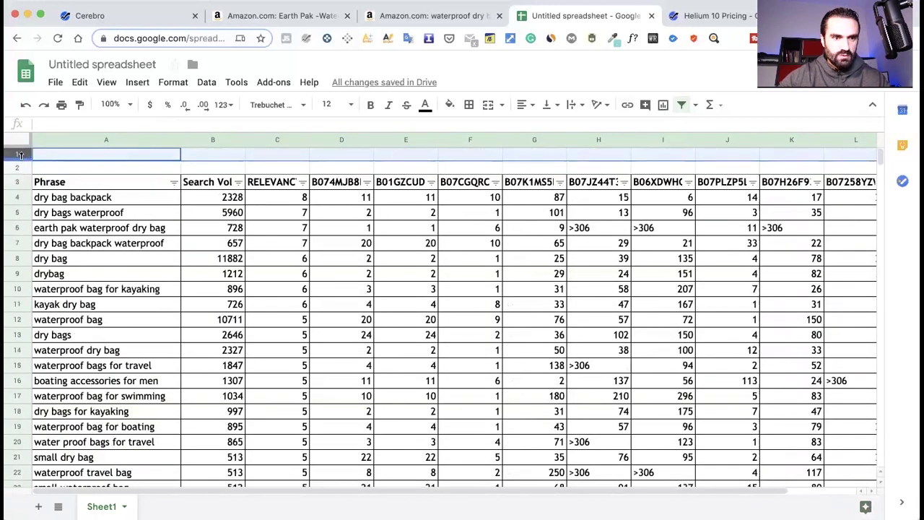
right_click(17, 166)
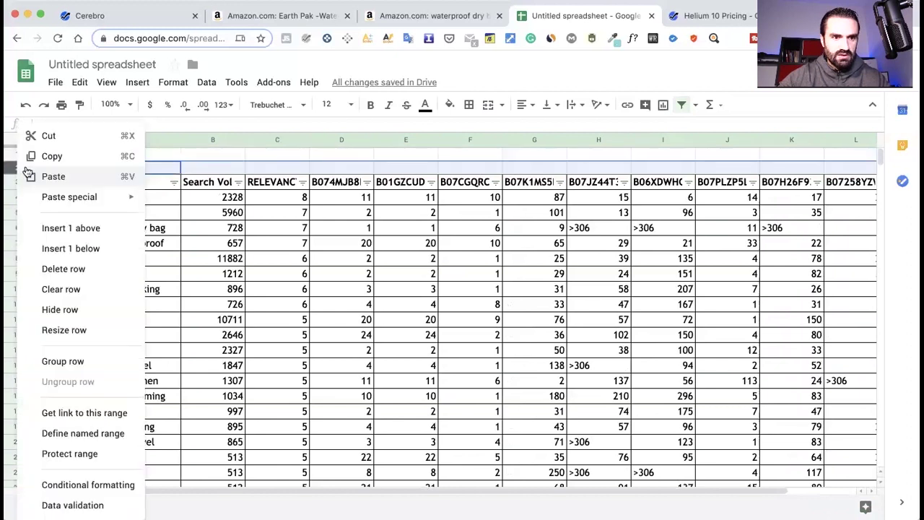
left_click(80, 230)
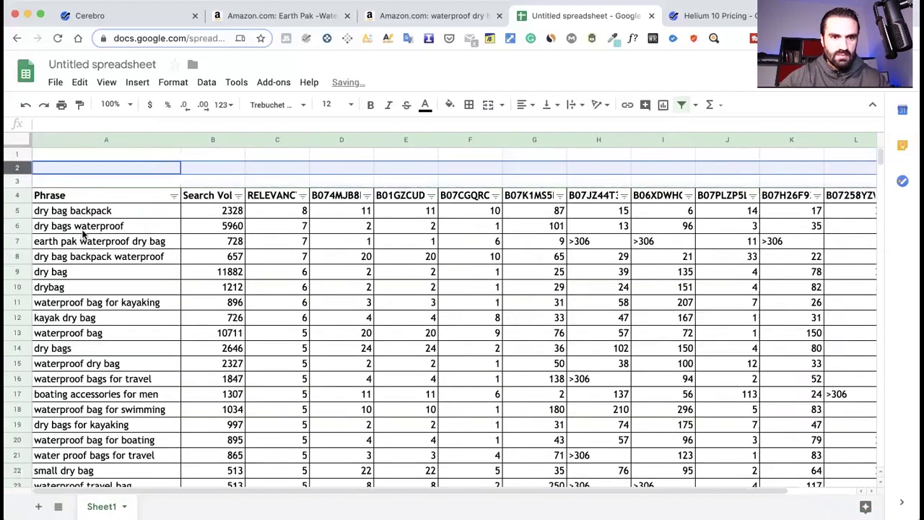
Check the COUNTIF formula in the first keyword's RELEVANCY cell, C5, and view the top keywords beneath it
left_click(278, 210)
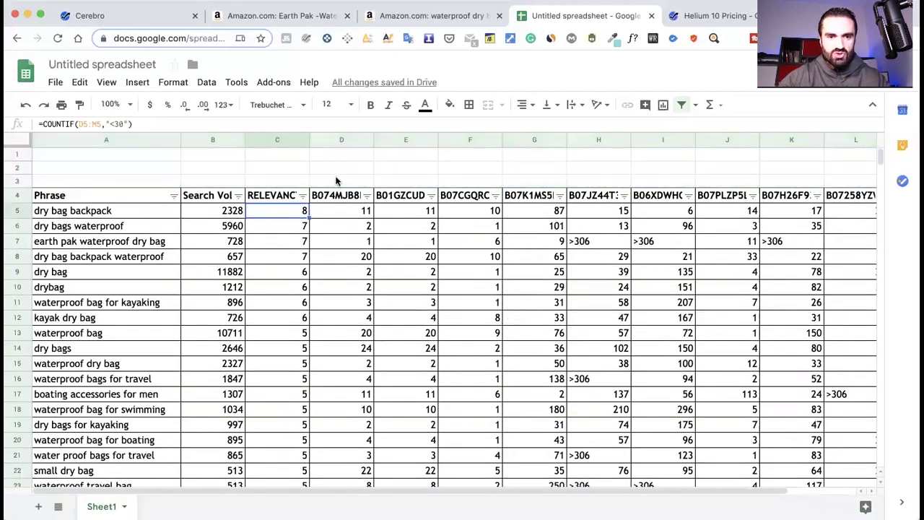
left_click(335, 180)
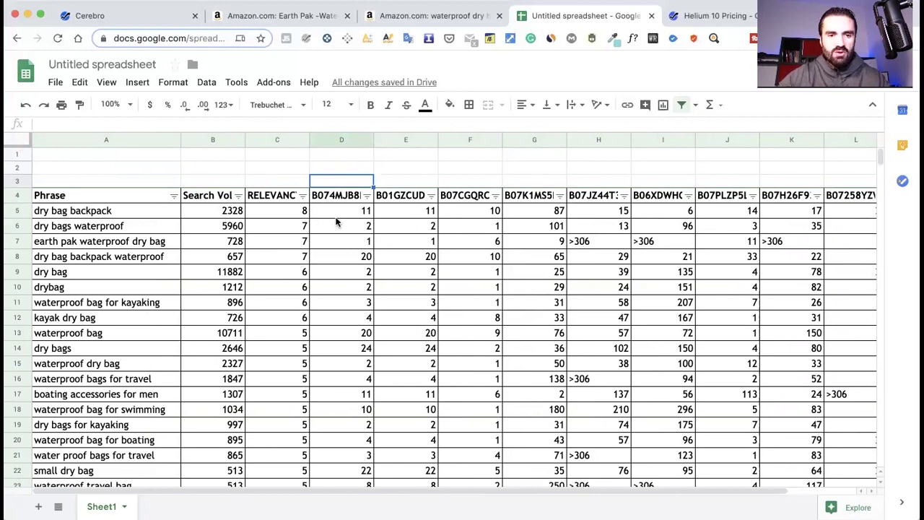
scroll(76, 173, "down", 2)
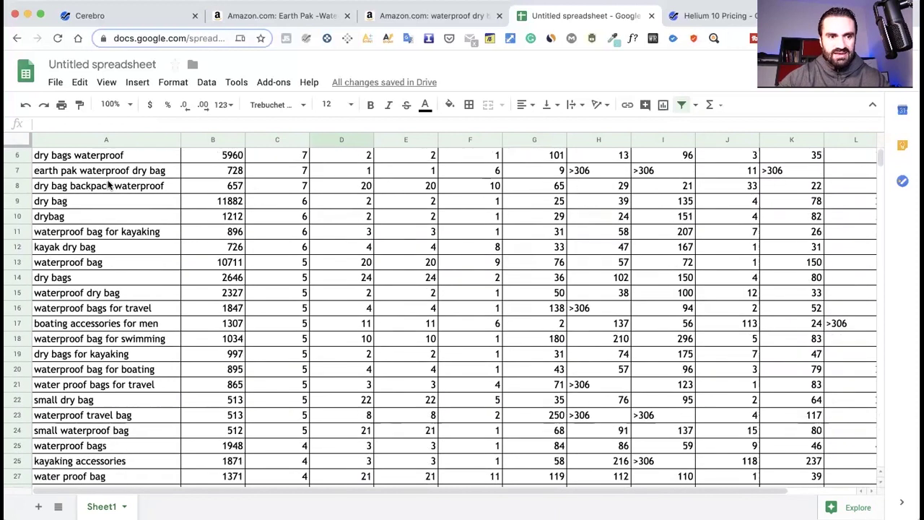
Review the sorted keywords down to the last one with a relevancy score of 3, and return to the first keyword
scroll(80, 170, "down", 3)
scroll(80, 170, "down", 1)
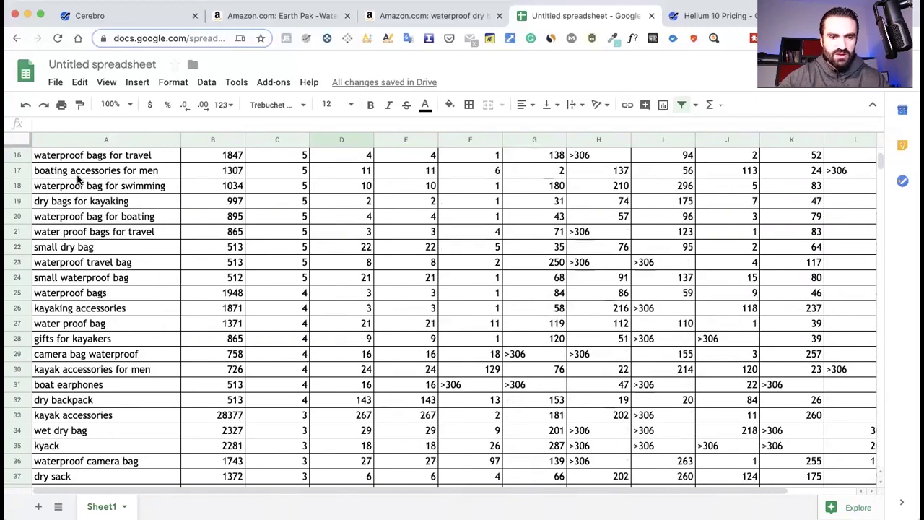
scroll(79, 179, "down", 4)
scroll(83, 183, "down", 10)
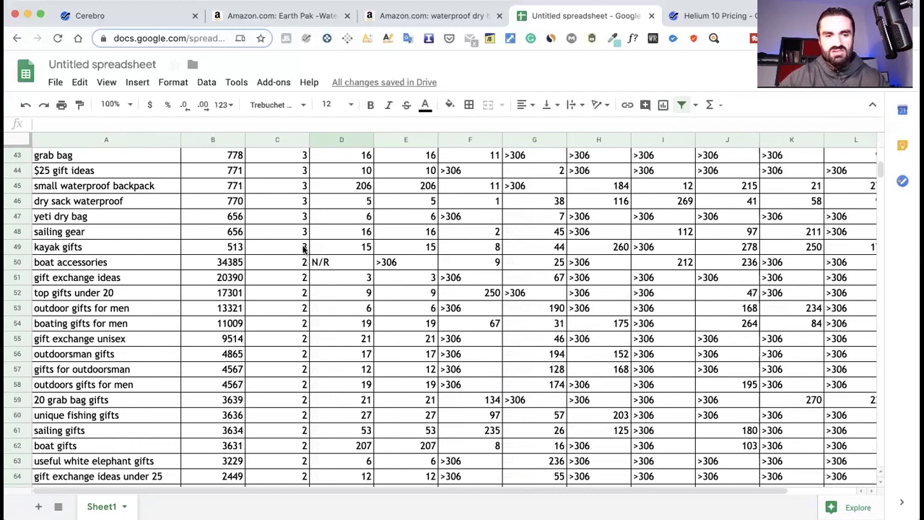
left_click(71, 250)
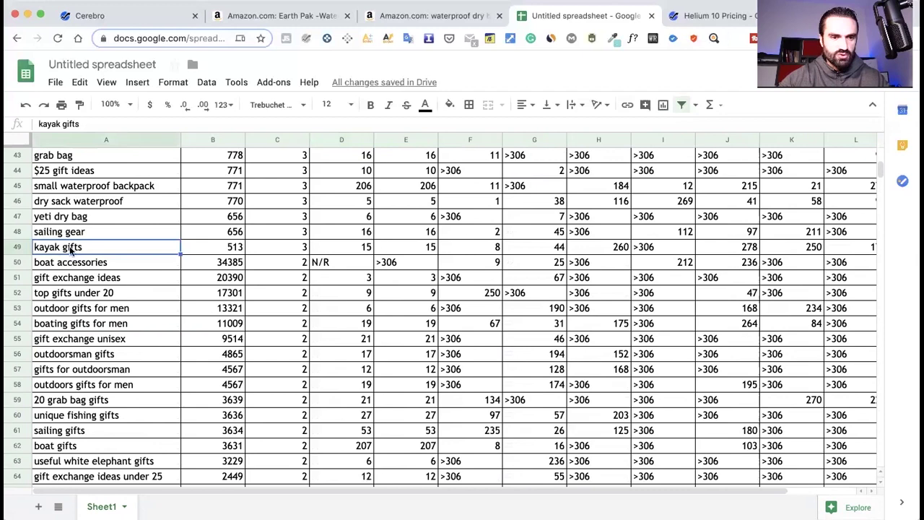
scroll(71, 250, "up", 10)
scroll(70, 250, "up", 3)
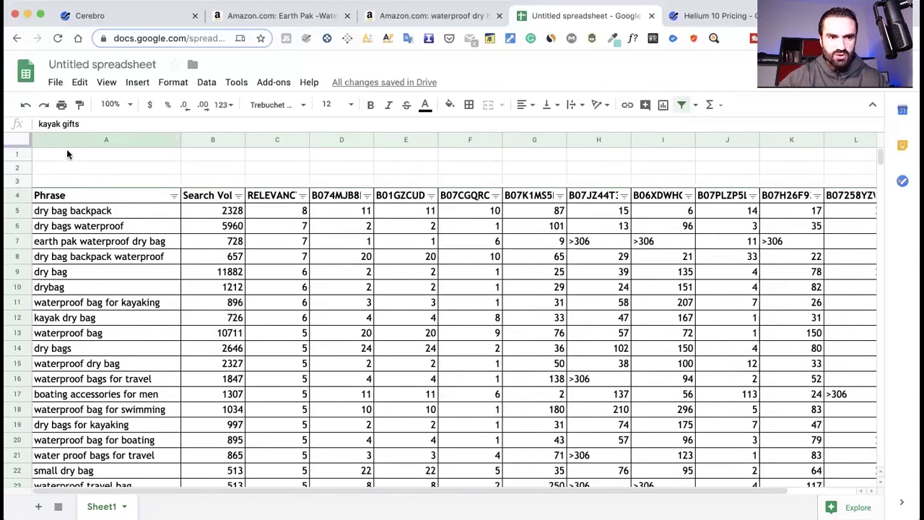
left_click(64, 209)
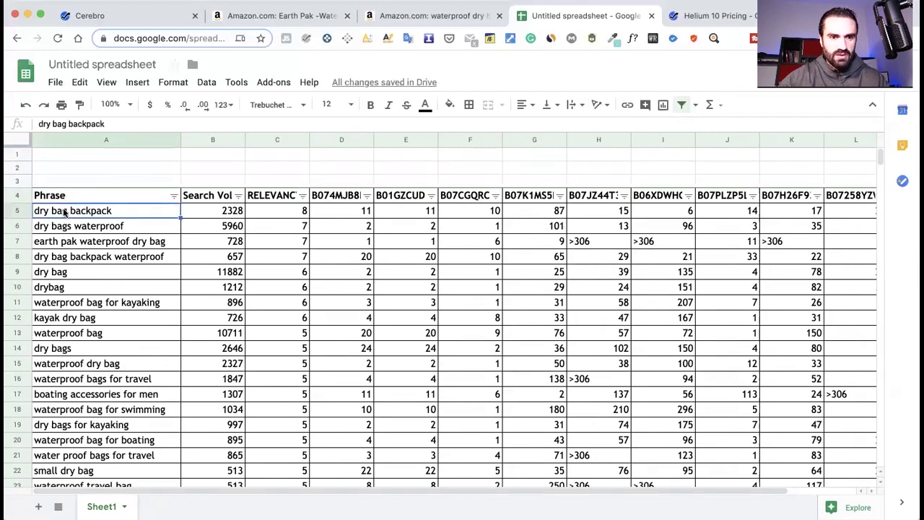
Start a COUNTIF formula in cell D3 above the first ASIN column, using D5:D49 as its range
left_click(332, 181)
double_click(332, 181)
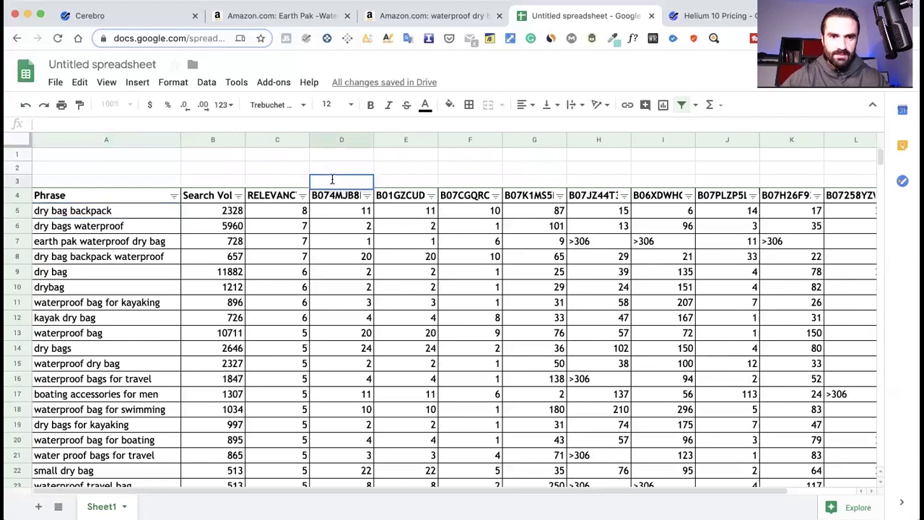
type("=C")
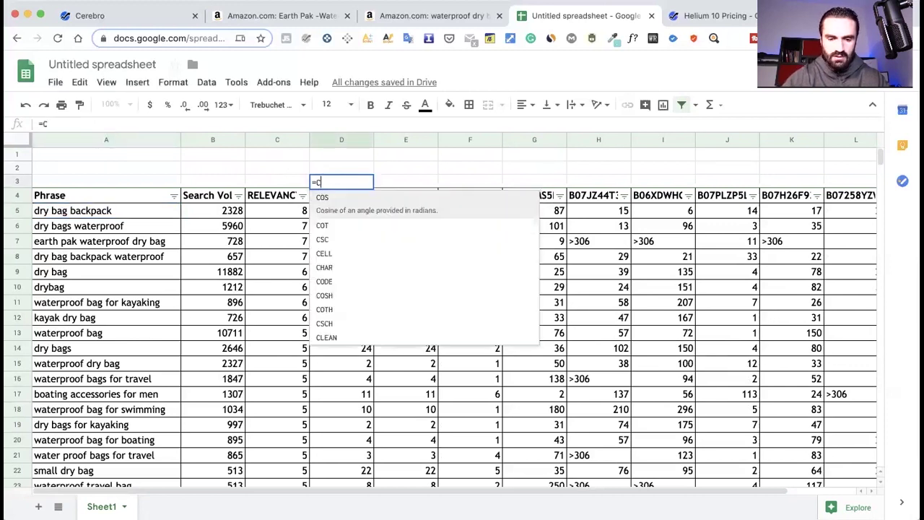
type("OUNTIF")
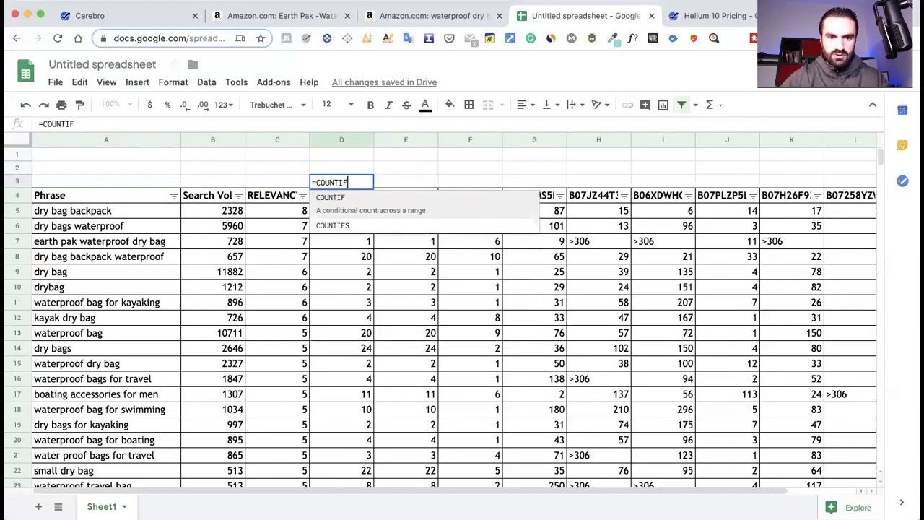
type("(")
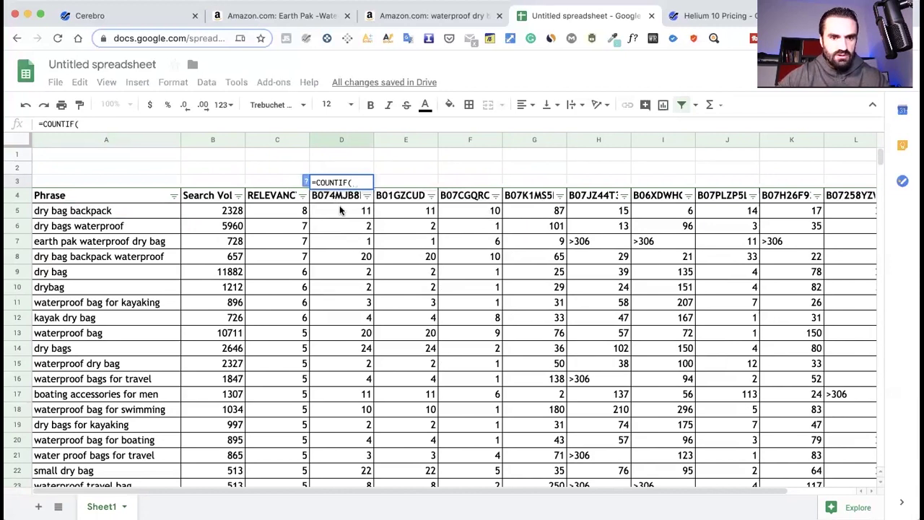
left_click(341, 210)
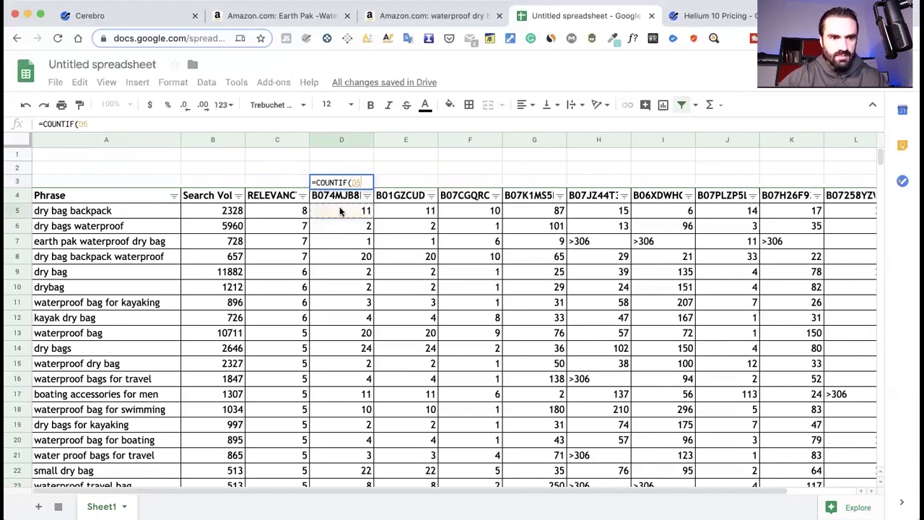
scroll(341, 213, "down", 8)
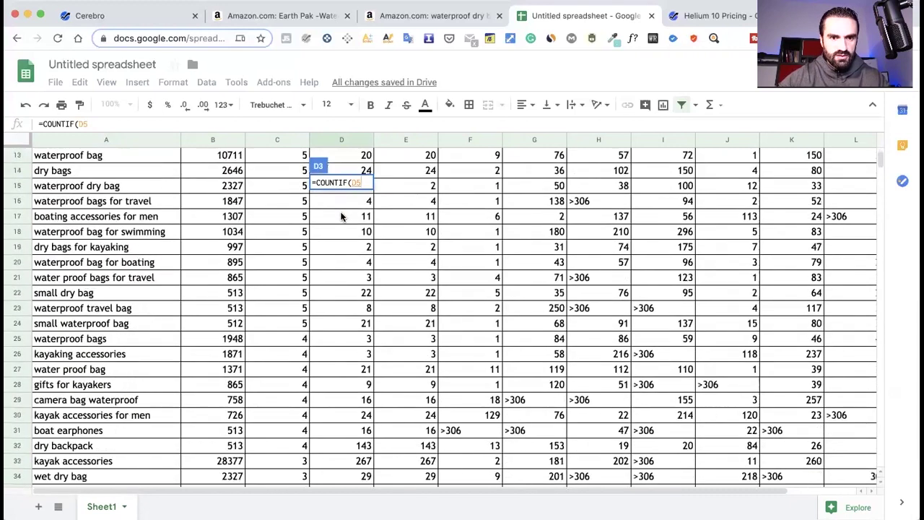
scroll(342, 217, "down", 8)
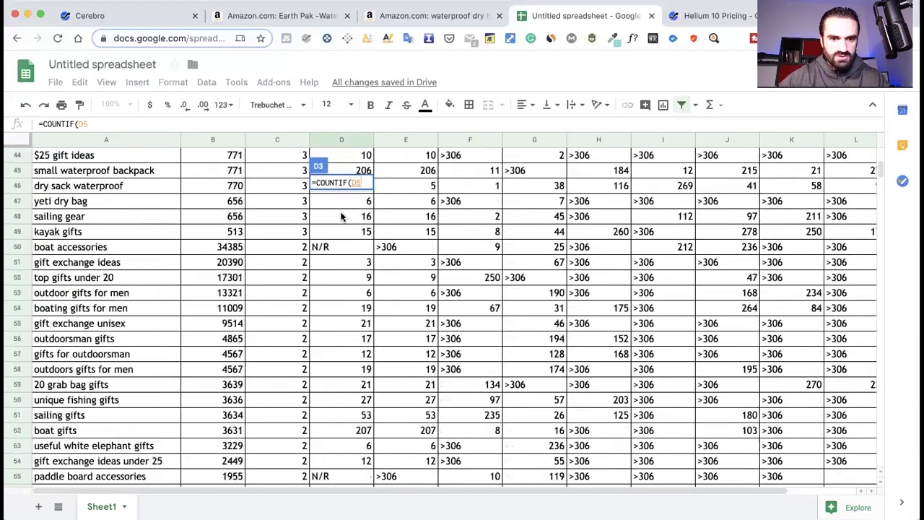
scroll(341, 216, "up", 2)
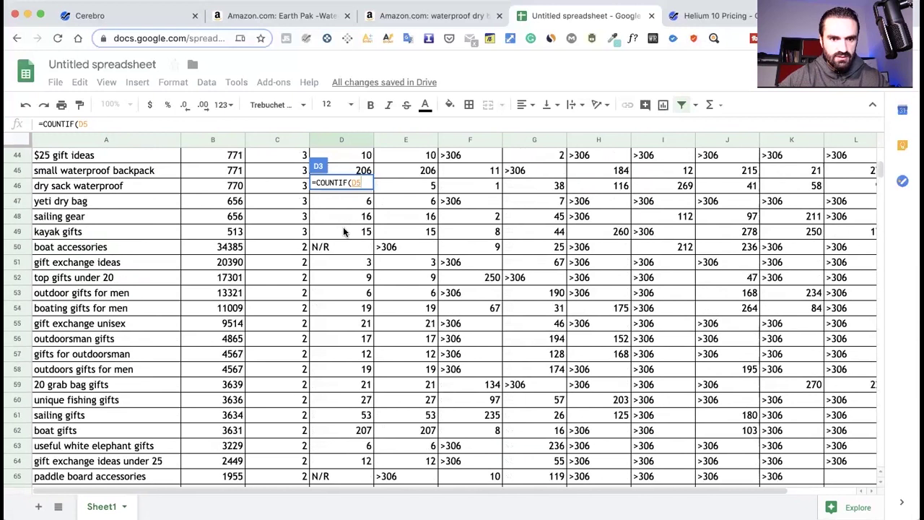
left_click(346, 231, "shift")
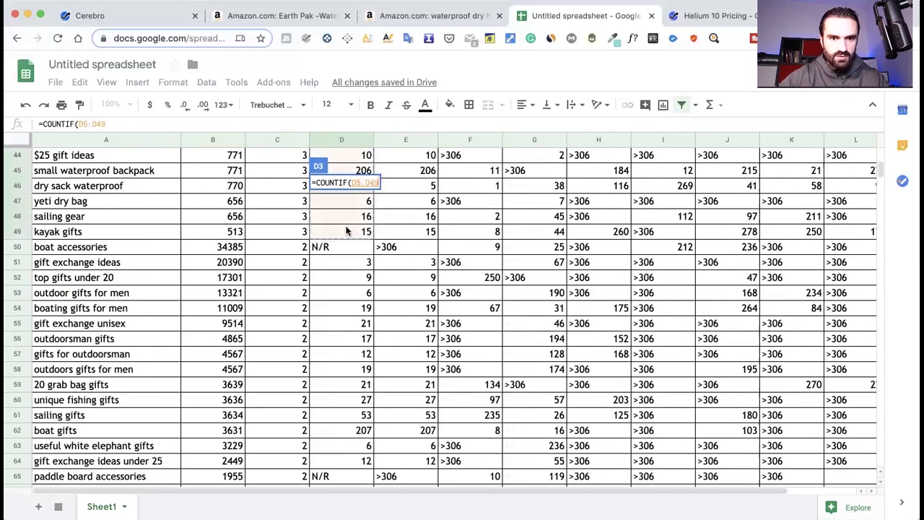
scroll(346, 231, "up", 14)
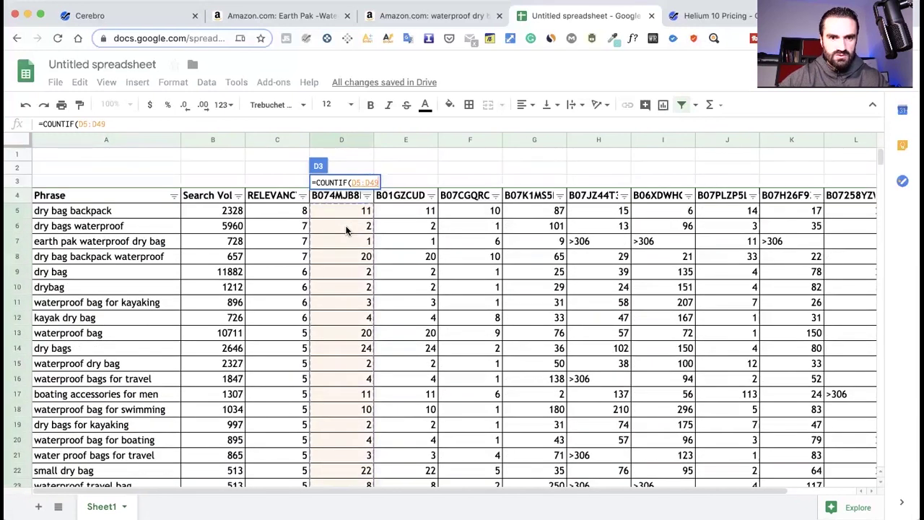
Complete the COUNTIF formula in D3 with the criterion "<30"
type(",")
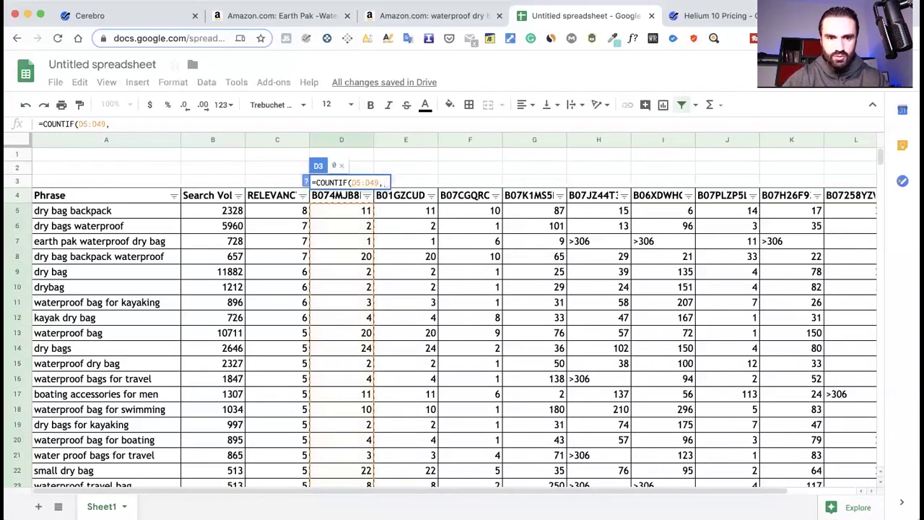
type("\",")
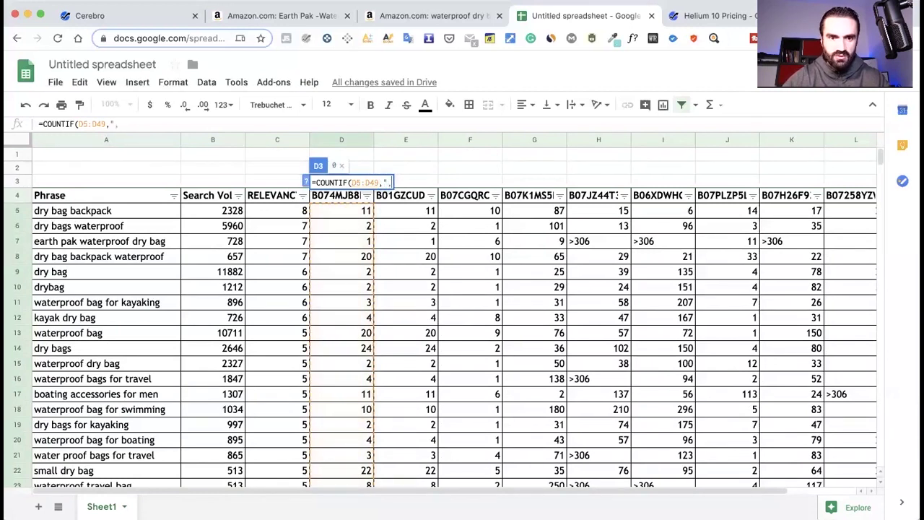
type("30")
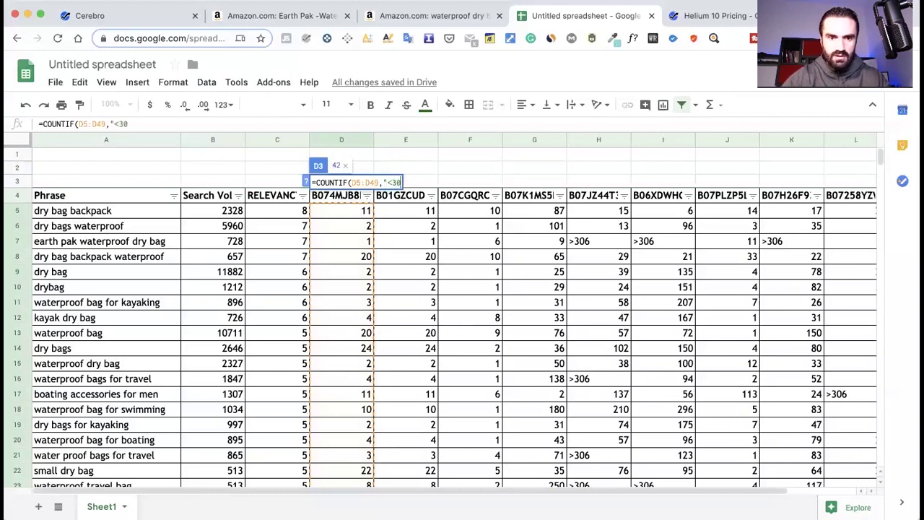
type("\"")
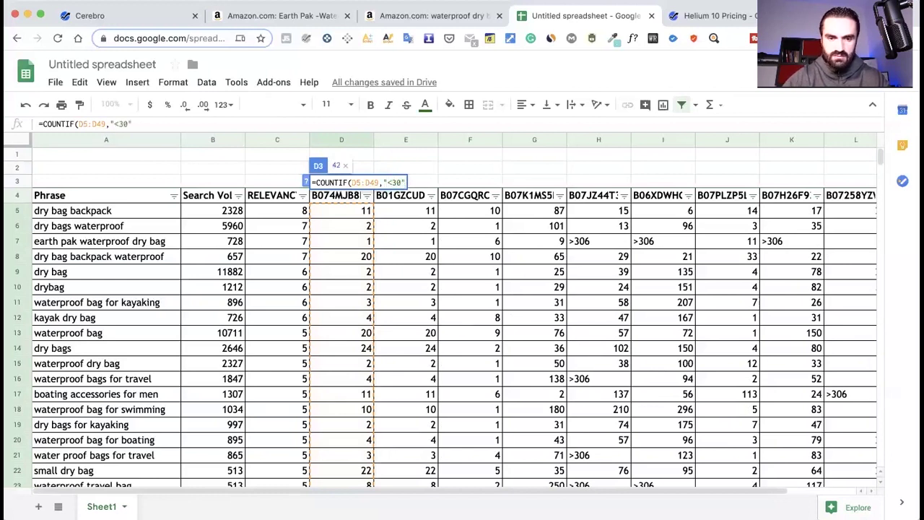
key("Return")
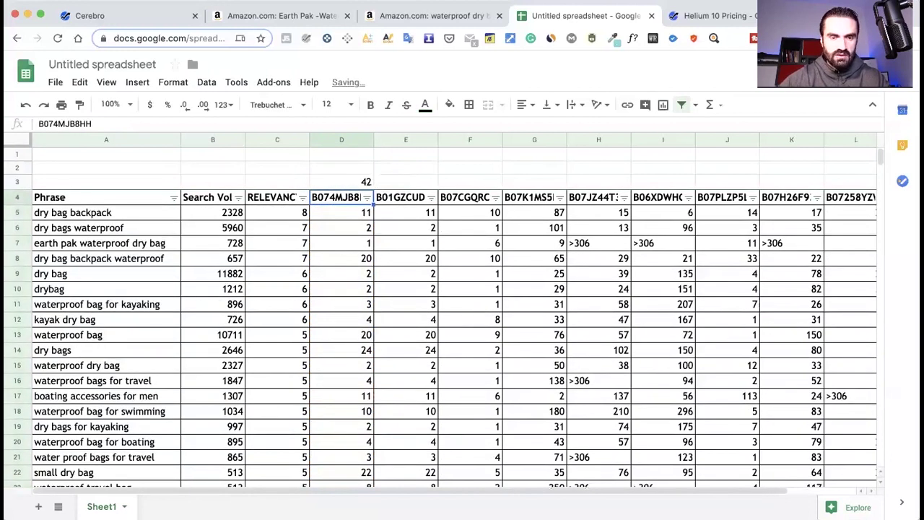
Copy the COUNTIF formula from D3 across row 3 to every remaining ASIN column through M
left_click(366, 182)
left_click_drag(372, 186, 727, 182)
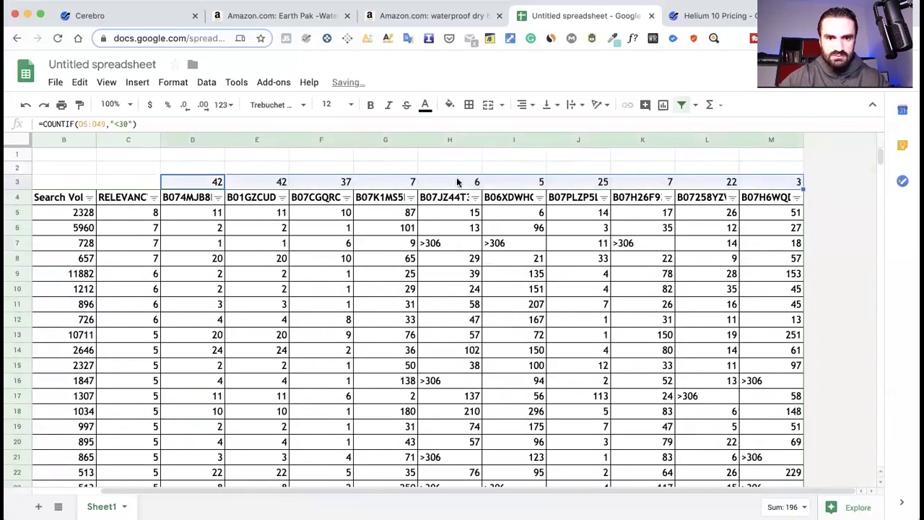
left_click(193, 184)
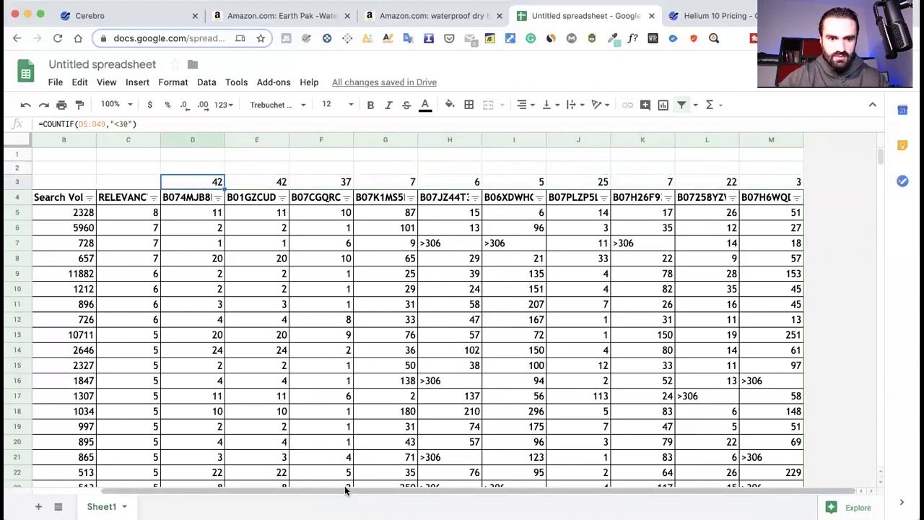
left_click_drag(345, 490, 311, 490)
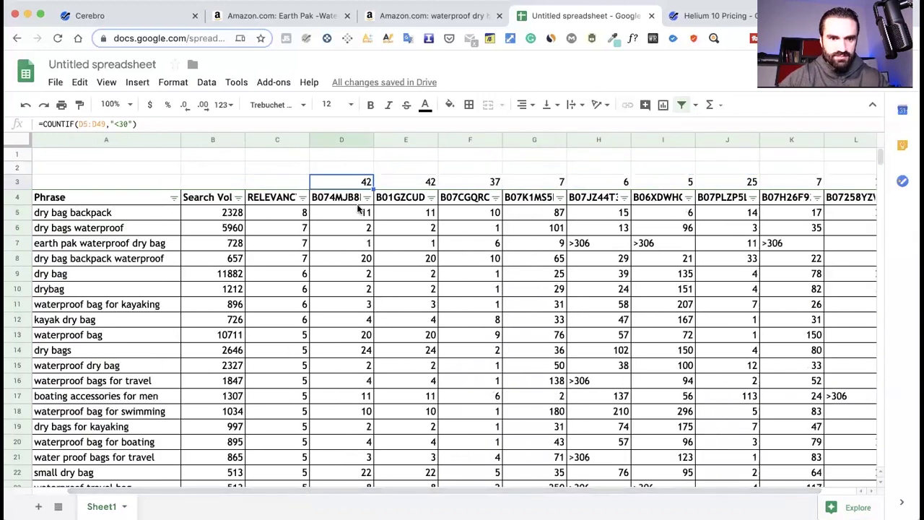
Open cell D2 for editing and review the keyword phrases with relevancy scores of 3 and higher, down to row 49
double_click(343, 166)
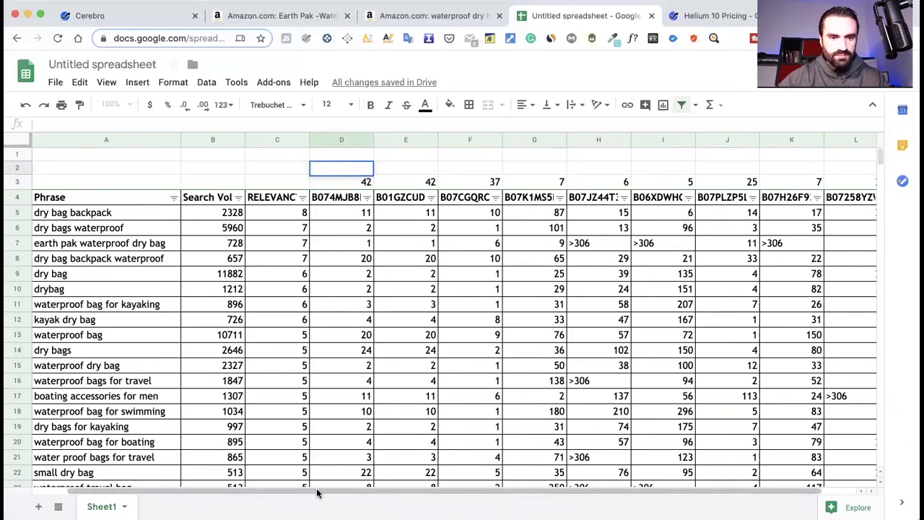
scroll(160, 386, "down", 5)
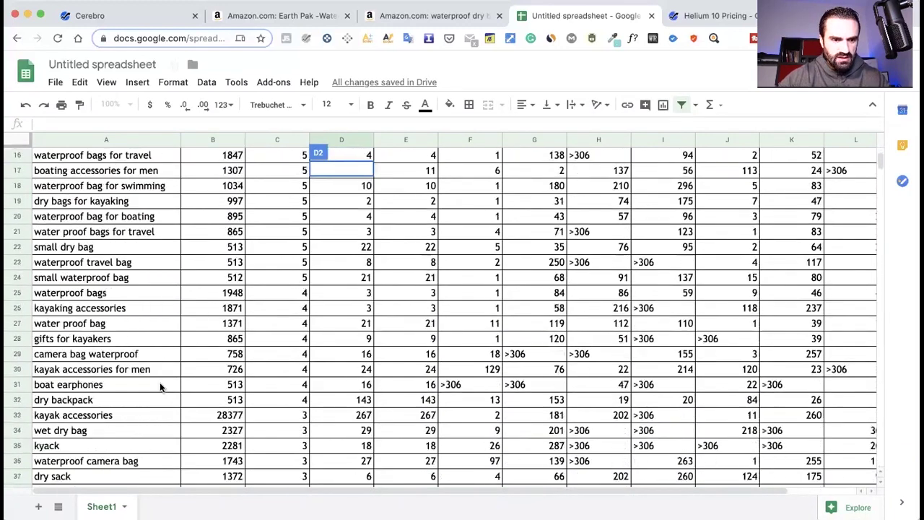
scroll(160, 386, "down", 3)
scroll(161, 387, "down", 4)
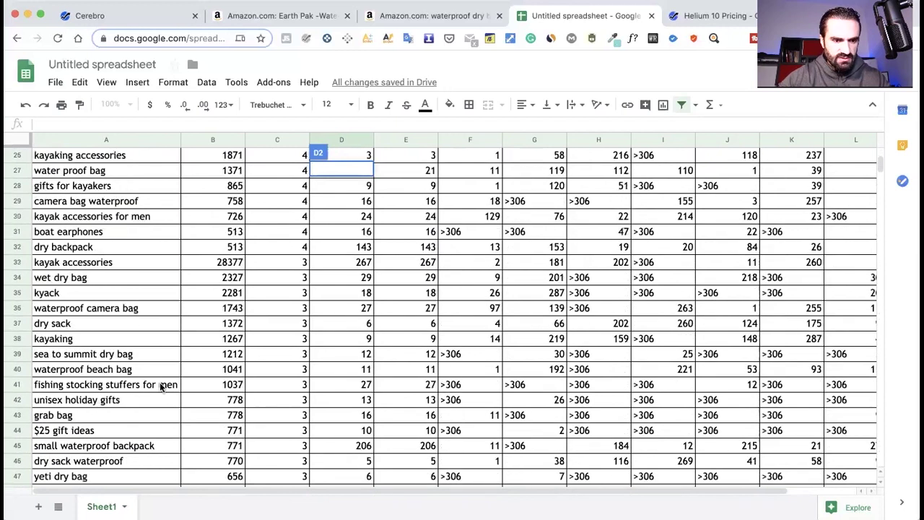
scroll(160, 382, "down", 1)
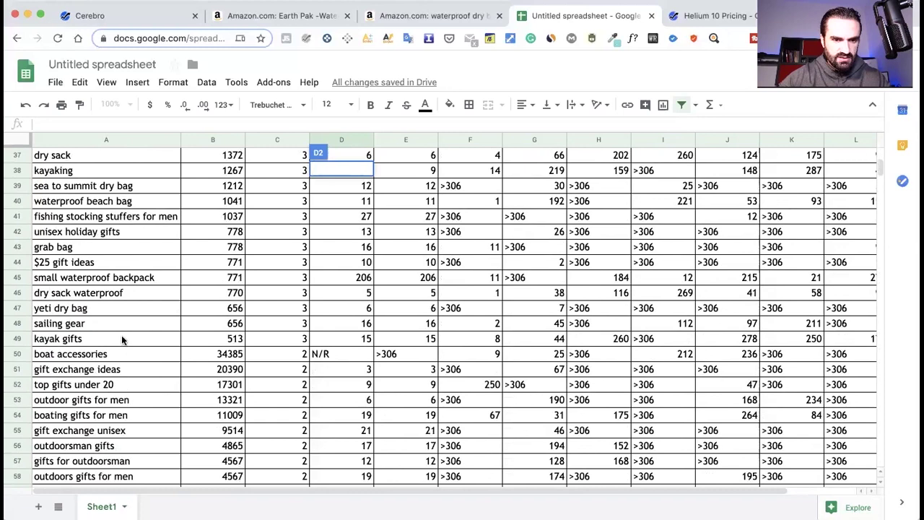
scroll(121, 339, "up", 5)
scroll(122, 340, "down", 3)
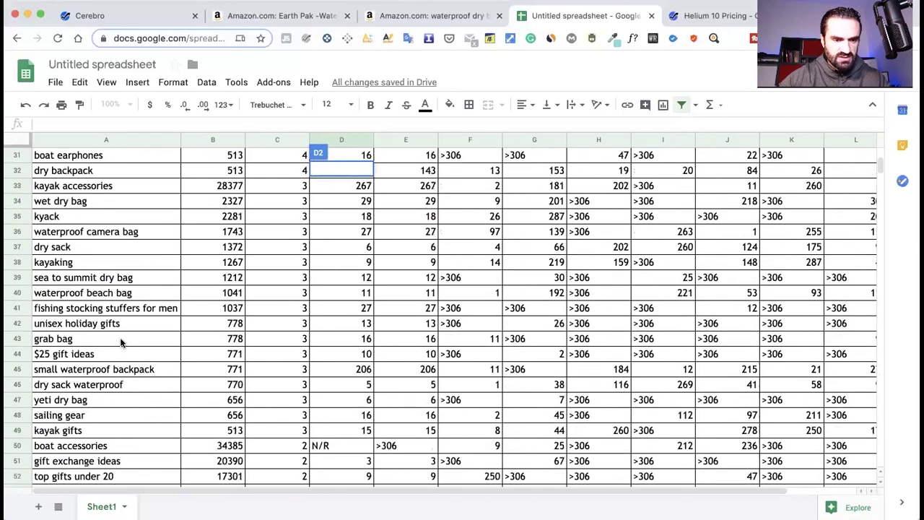
scroll(120, 343, "down", 1)
scroll(115, 406, "up", 2)
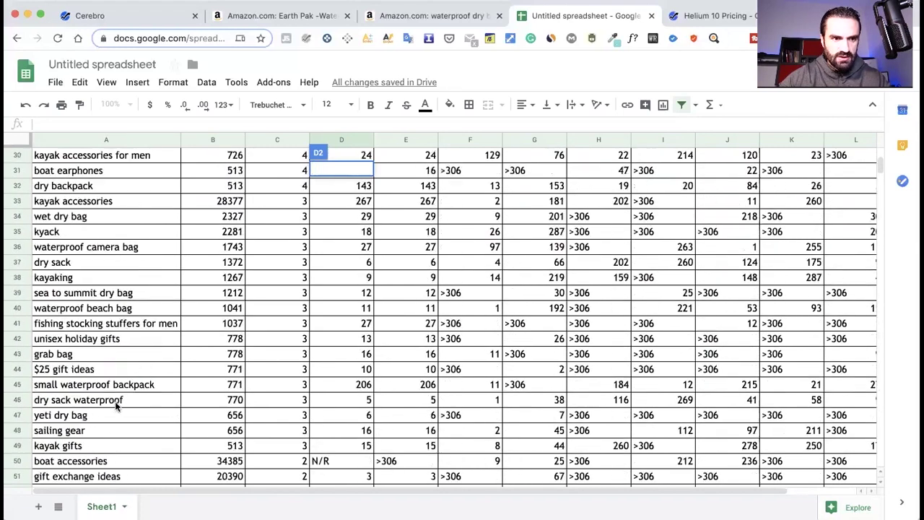
scroll(116, 406, "up", 20)
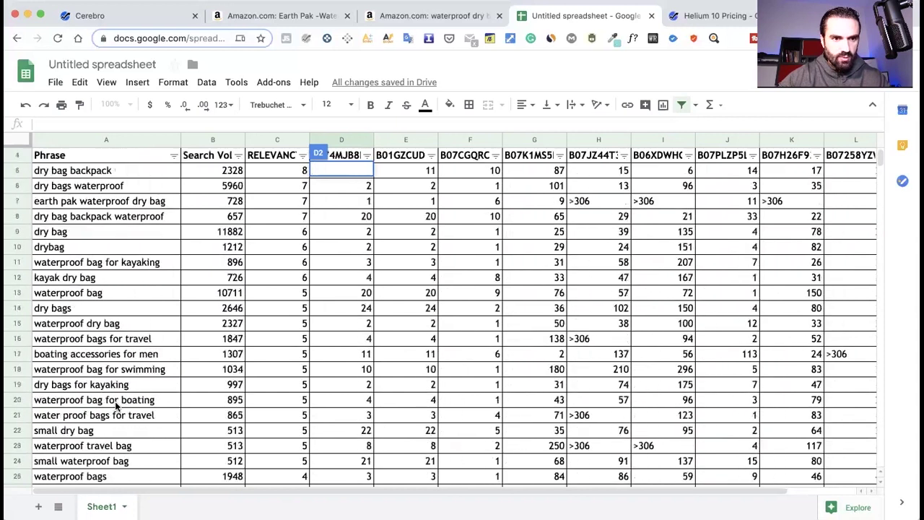
scroll(115, 407, "up", 3)
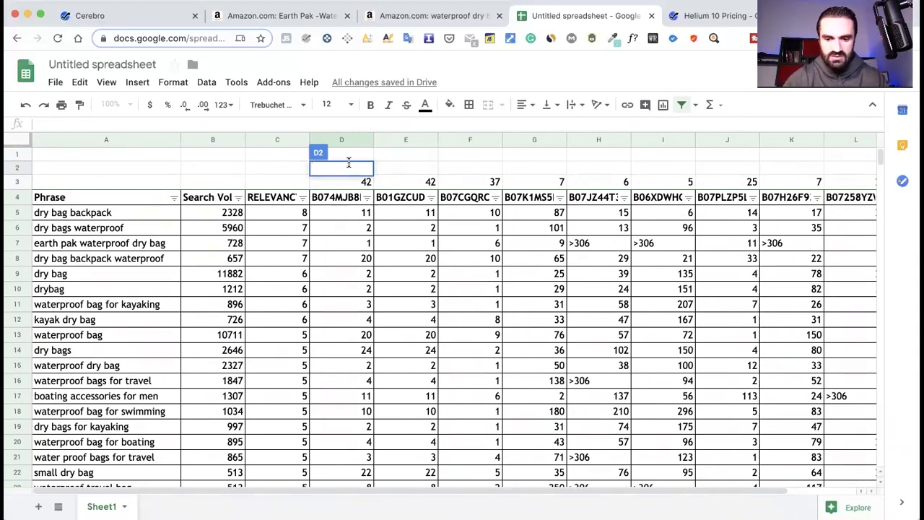
Enter the formula =D3/44 in cell D2 above the first ASIN column's keyword count
type("=")
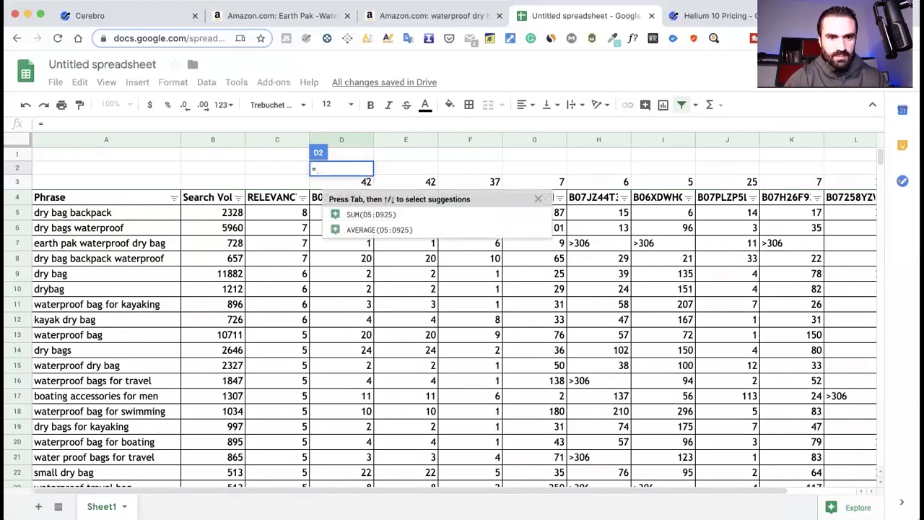
type("D")
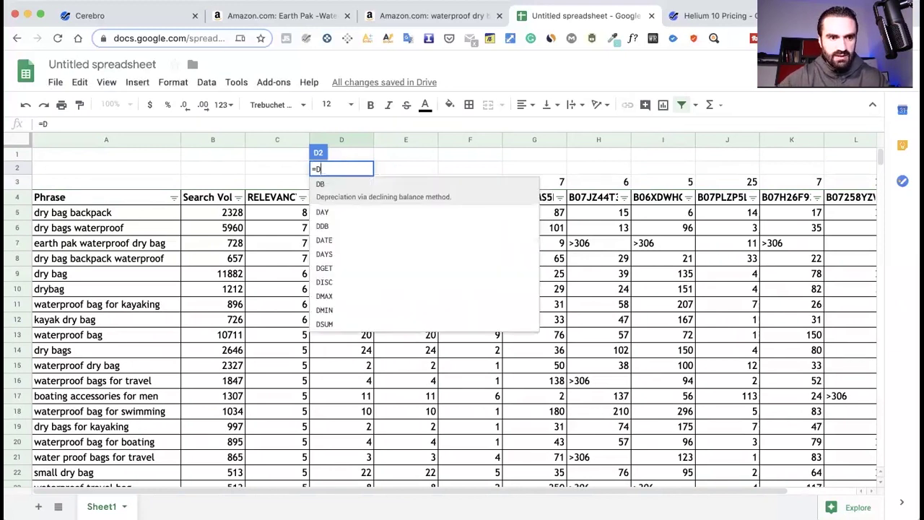
type("4")
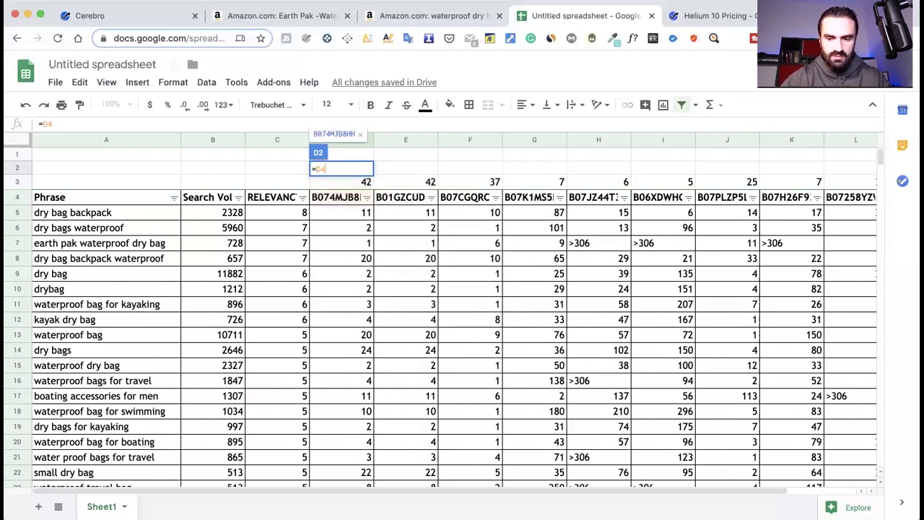
key("BackSpace")
type("3")
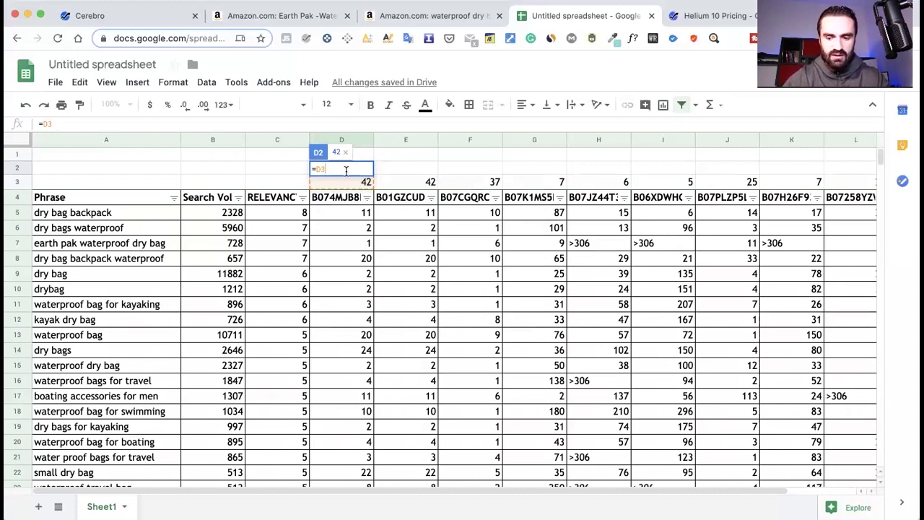
type("/")
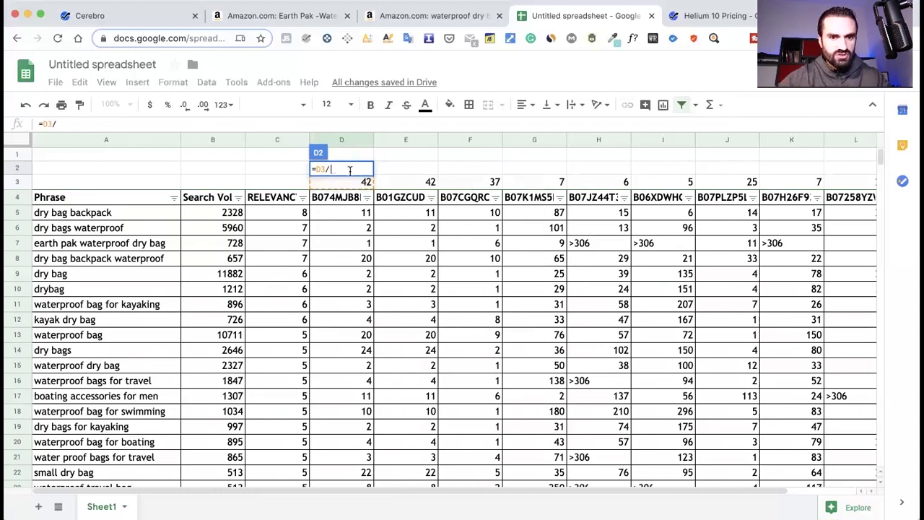
type("44")
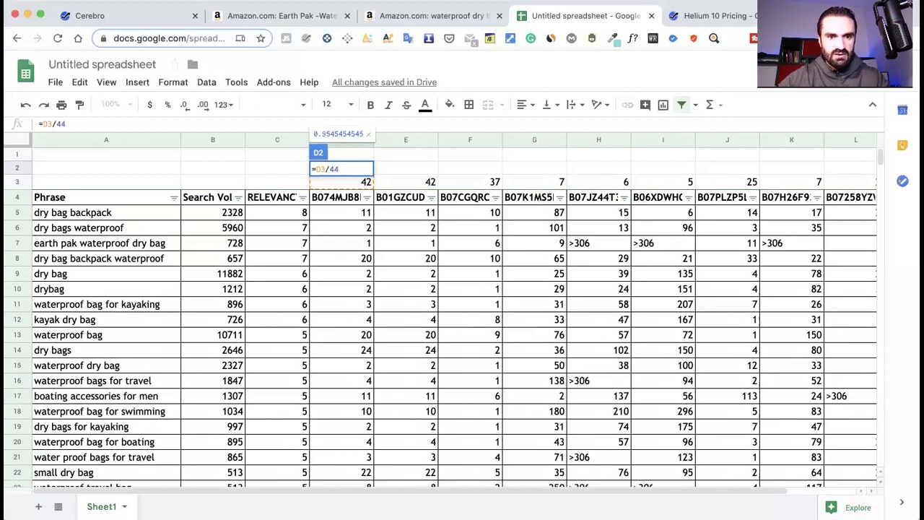
key("Return")
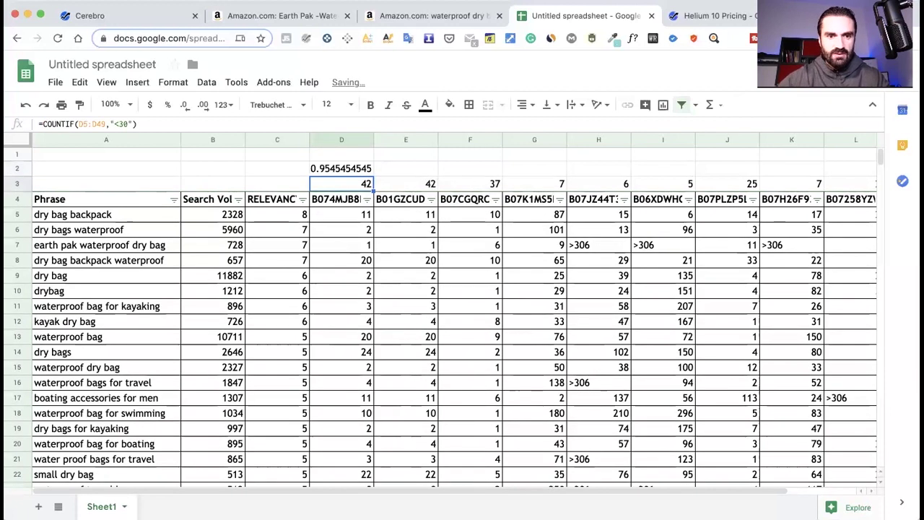
Format D2 as a percentage and copy its formula across row 2 to every remaining ASIN column through M
left_click(337, 168)
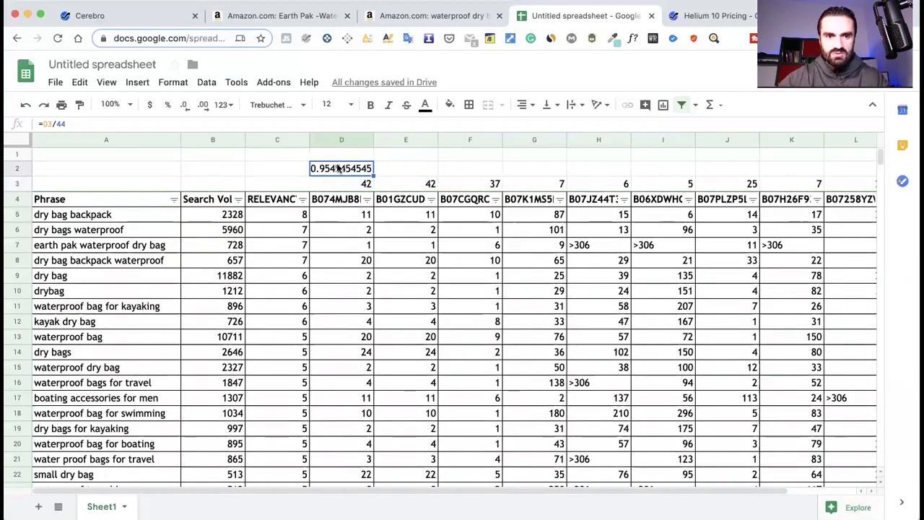
left_click(168, 108)
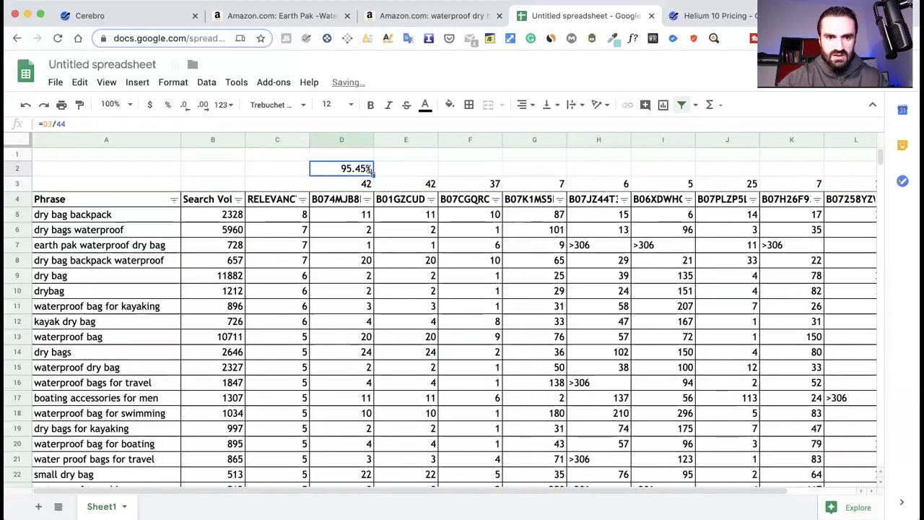
left_click_drag(369, 174, 751, 174)
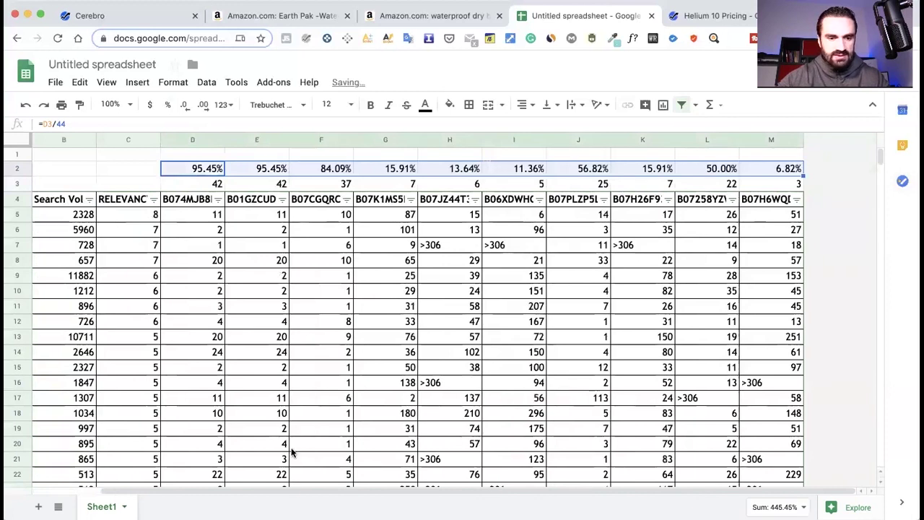
left_click_drag(295, 492, 265, 491)
left_click(348, 169)
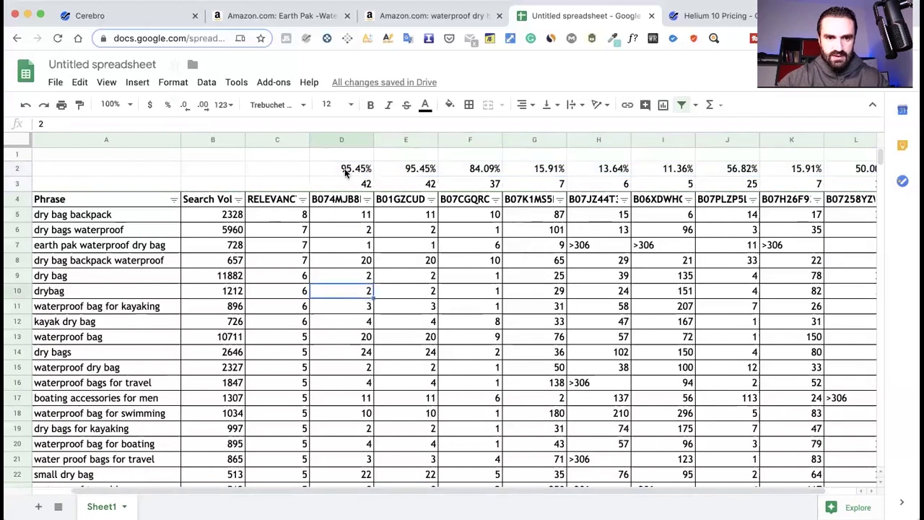
Fill the three ASIN columns with percentages above 80%, columns D, E and F, with red
left_click(344, 140)
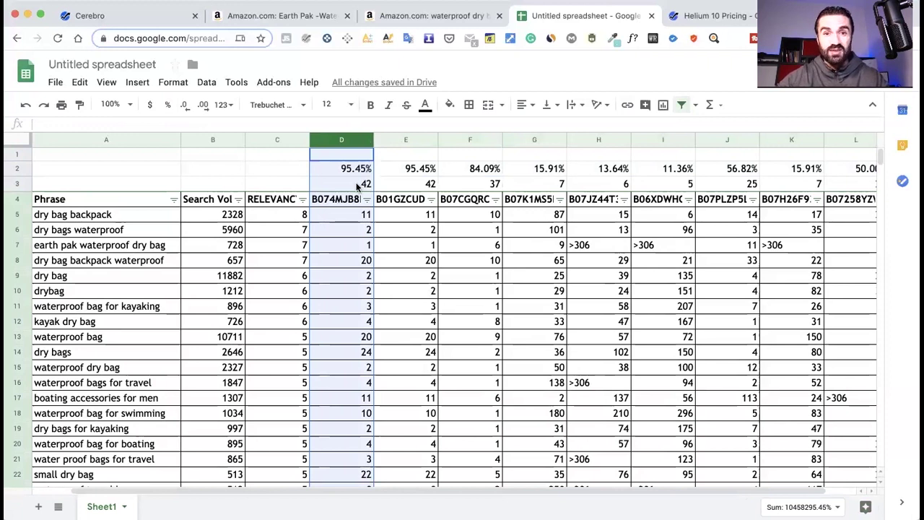
left_click(406, 140, "shift")
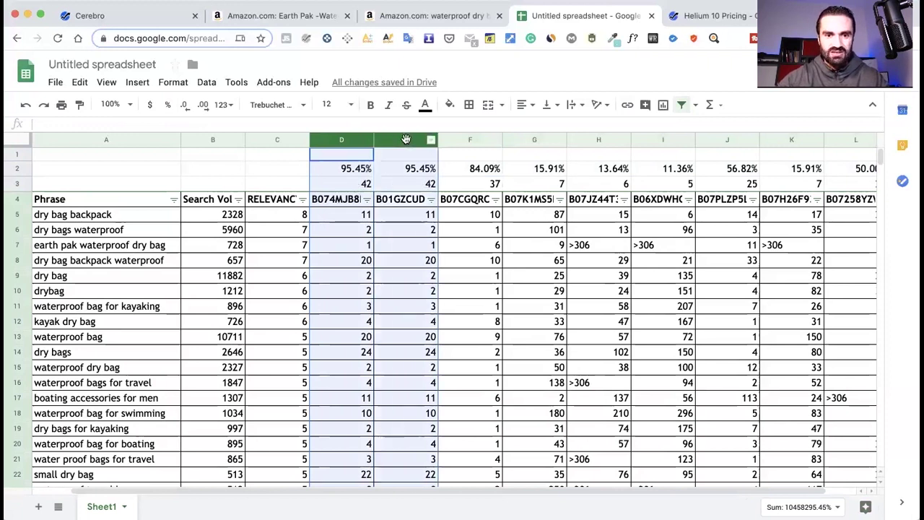
left_click(449, 106)
left_click(470, 165)
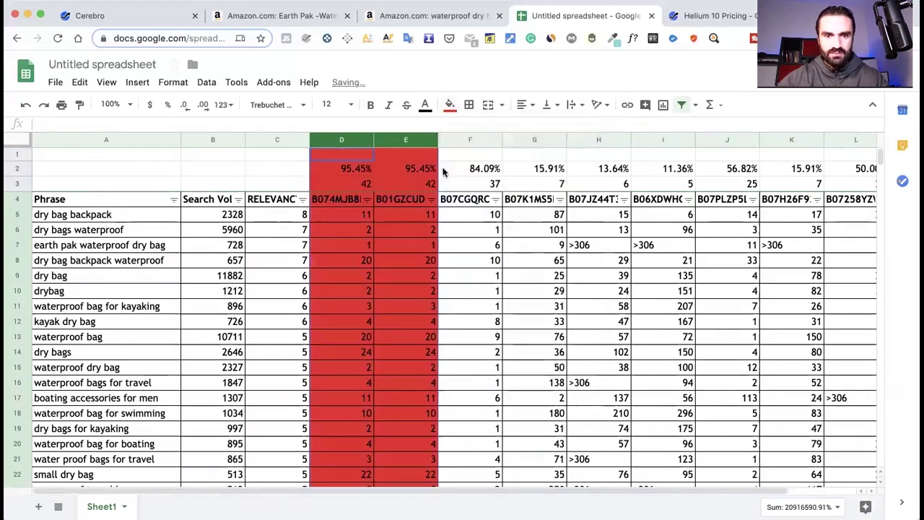
left_click(367, 200)
left_click(406, 183)
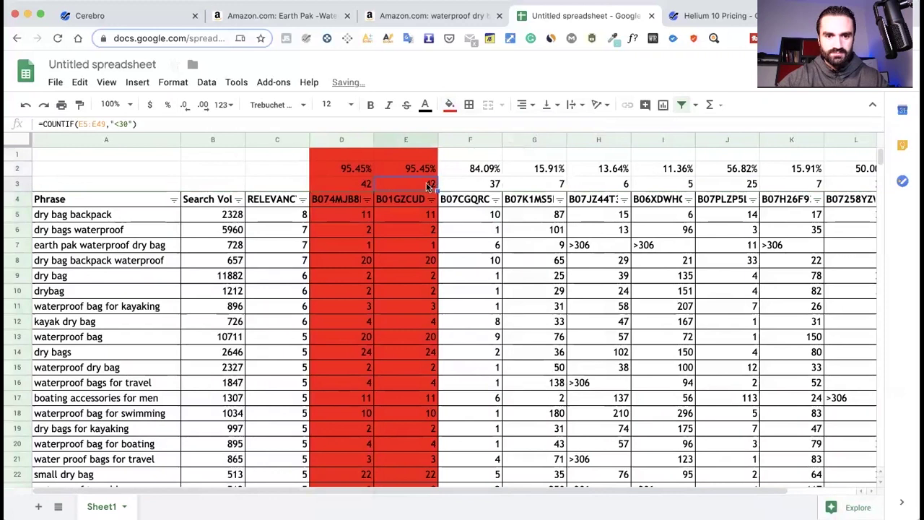
left_click(486, 169)
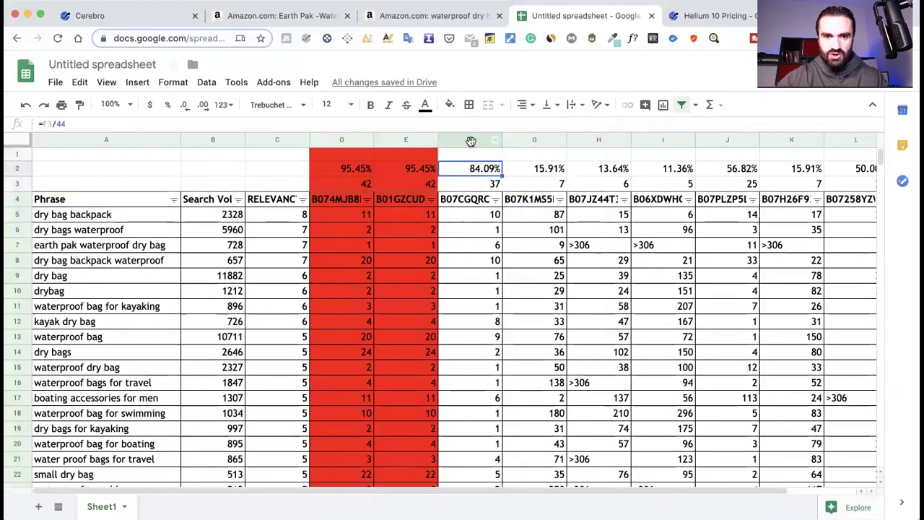
left_click(471, 142)
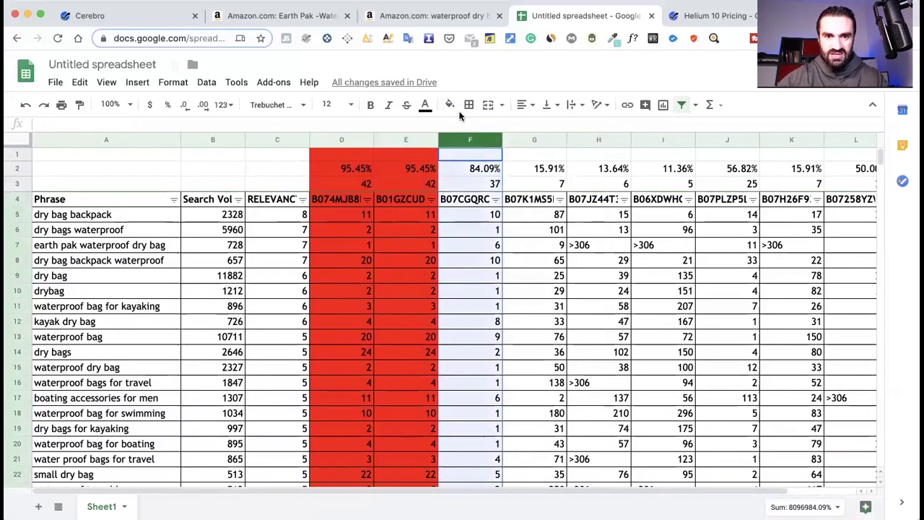
left_click(450, 105)
left_click(471, 168)
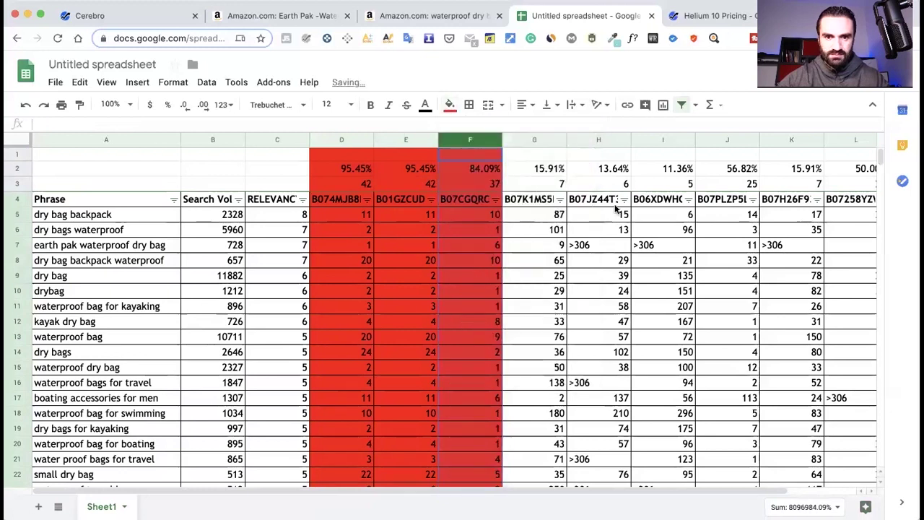
Fill the two ASIN columns with mid-range percentages, columns J and L, with yellow
left_click(624, 199)
left_click(711, 202)
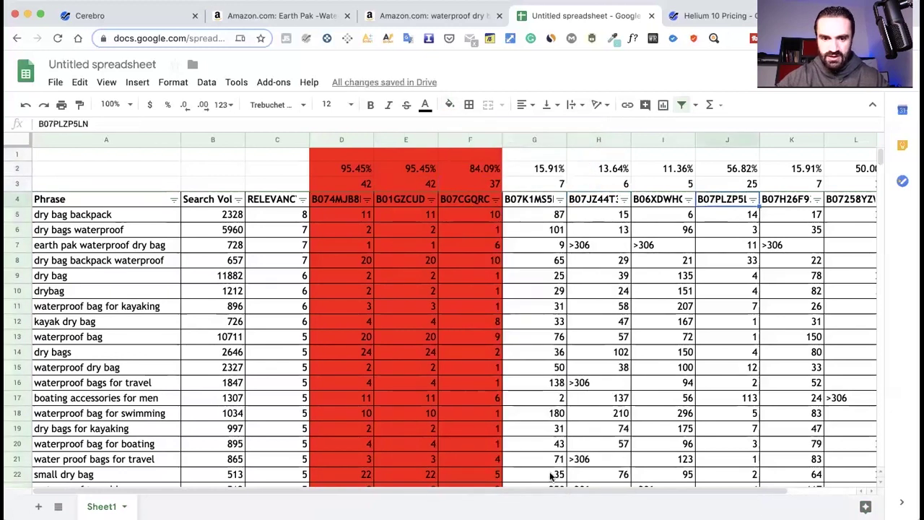
left_click_drag(557, 491, 625, 494)
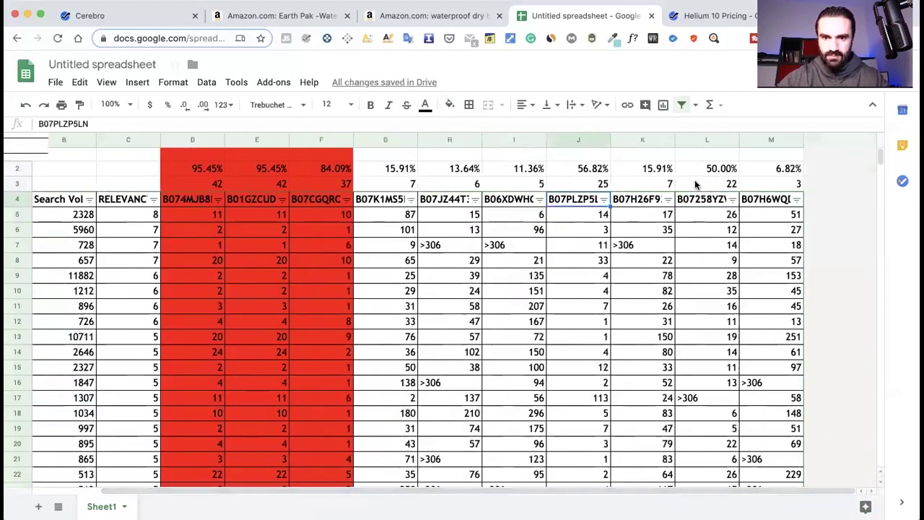
left_click(580, 137)
left_click(452, 106)
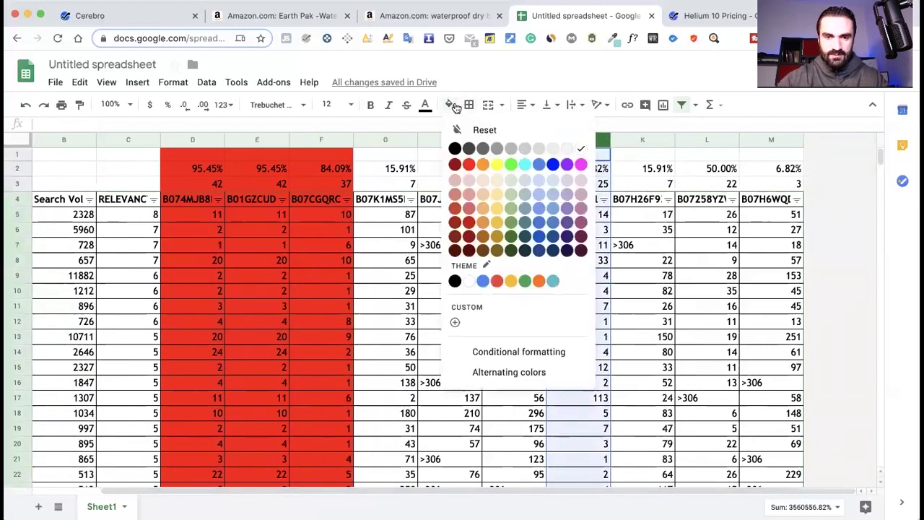
left_click(497, 166)
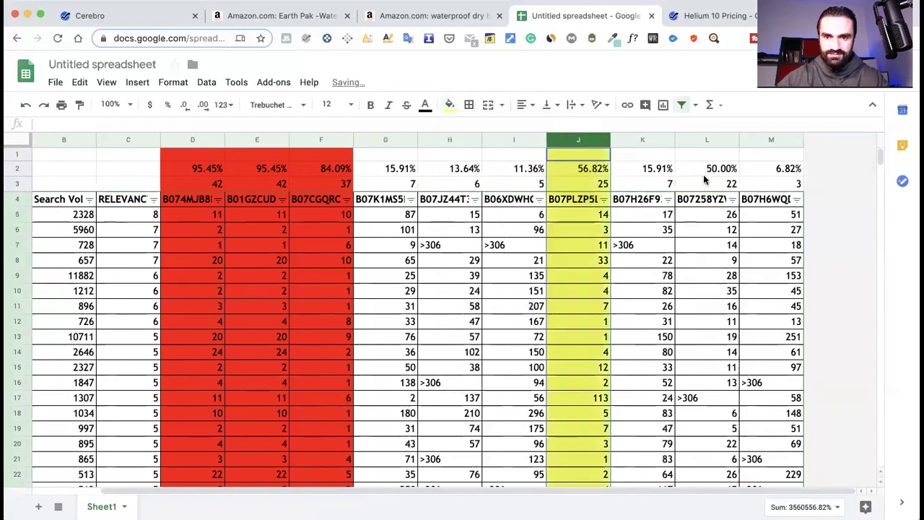
left_click(697, 138)
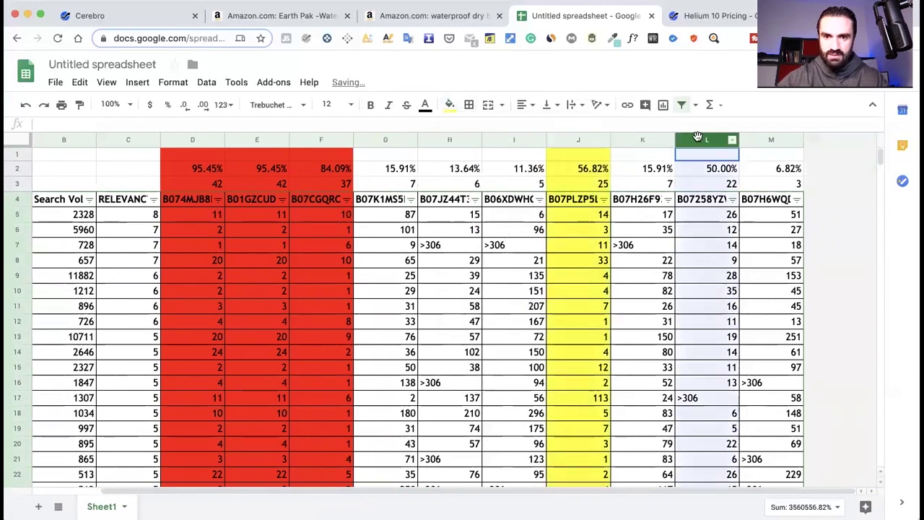
left_click(451, 105)
left_click(497, 165)
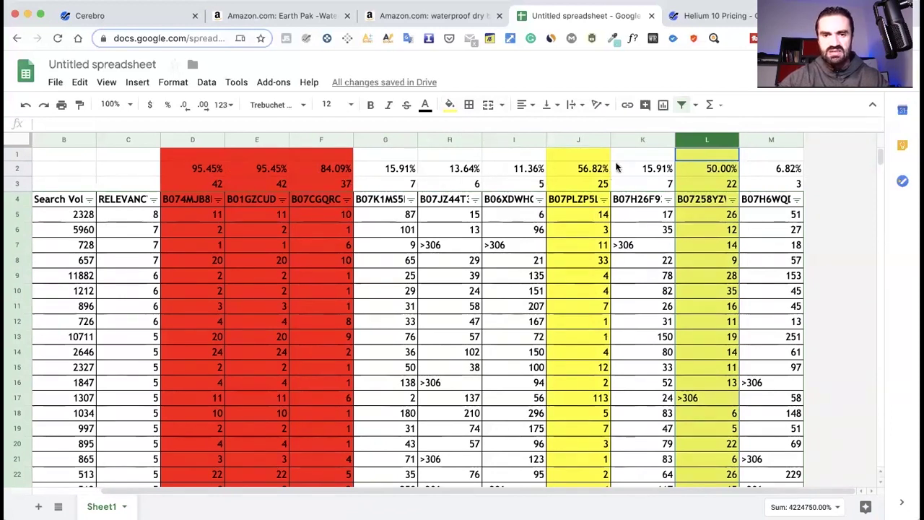
Fill the ASIN columns with low percentages, columns G through I, K and M, with green
left_click(388, 142)
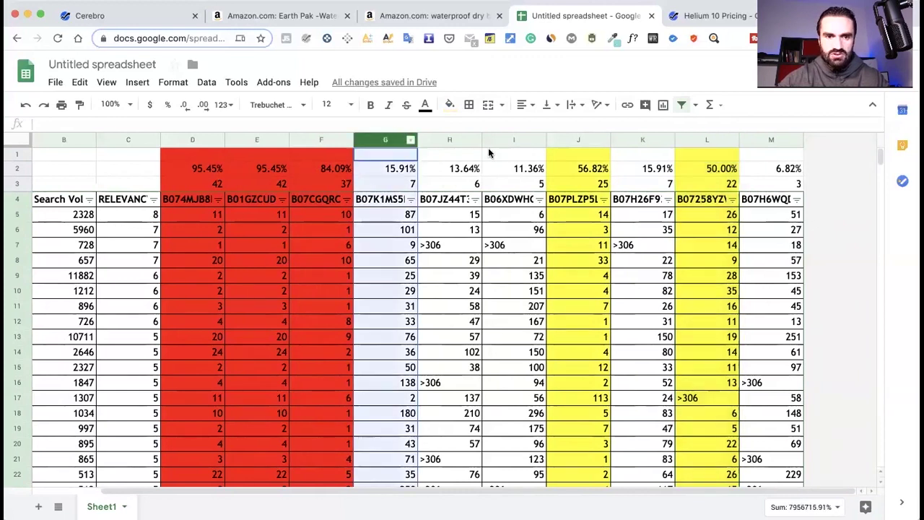
left_click(518, 143, "shift")
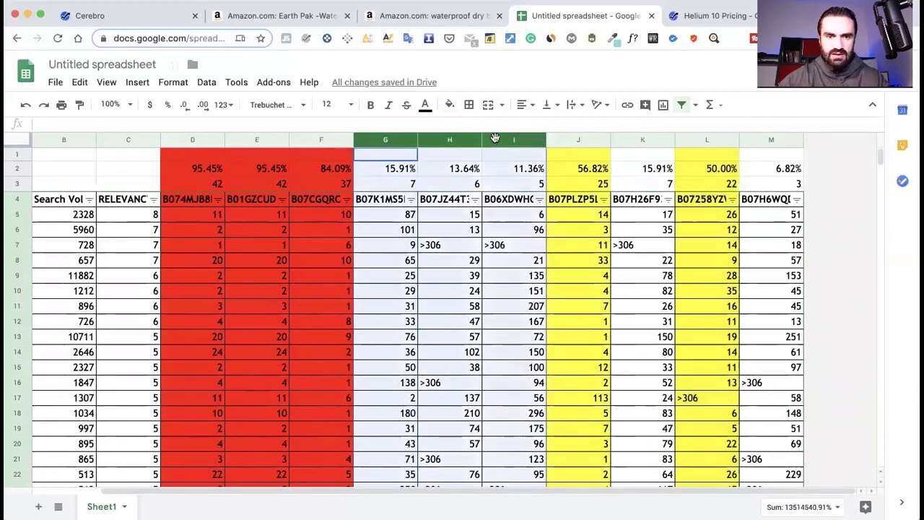
left_click(449, 104)
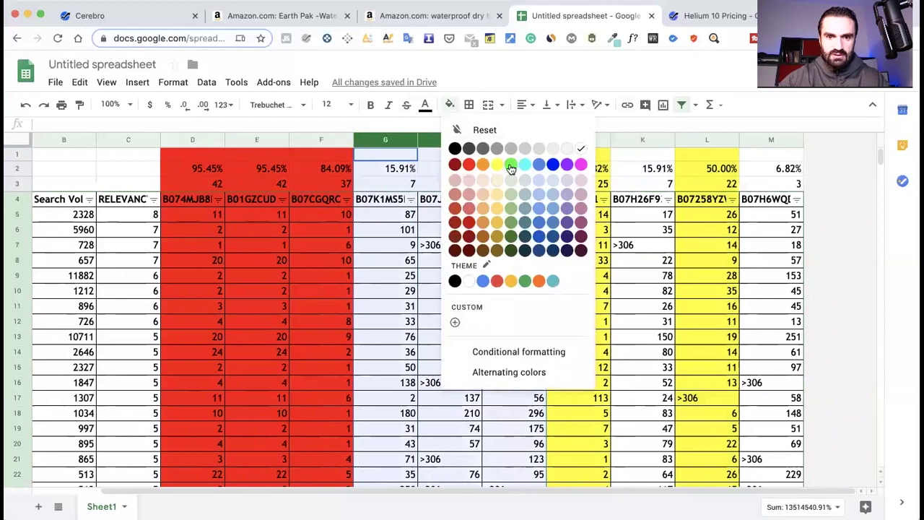
left_click(510, 164)
left_click(638, 140)
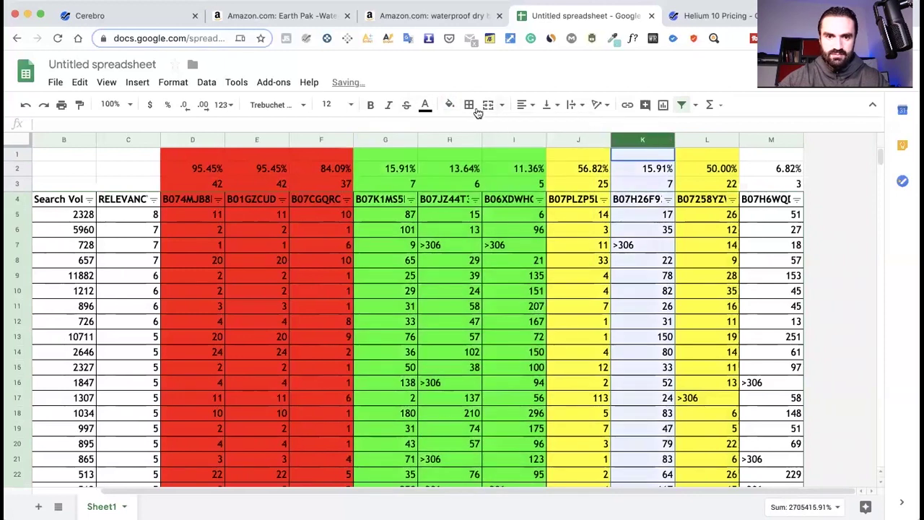
left_click(449, 105)
left_click(512, 166)
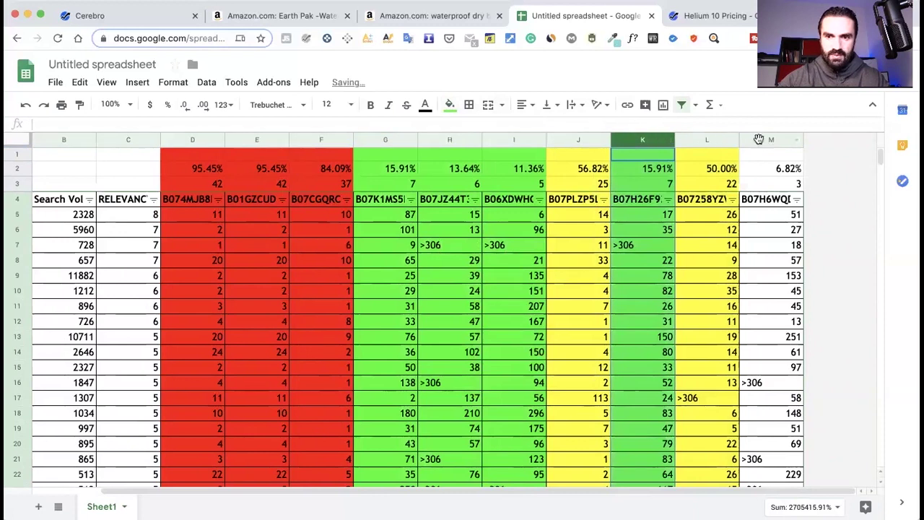
left_click(765, 140)
left_click(449, 104)
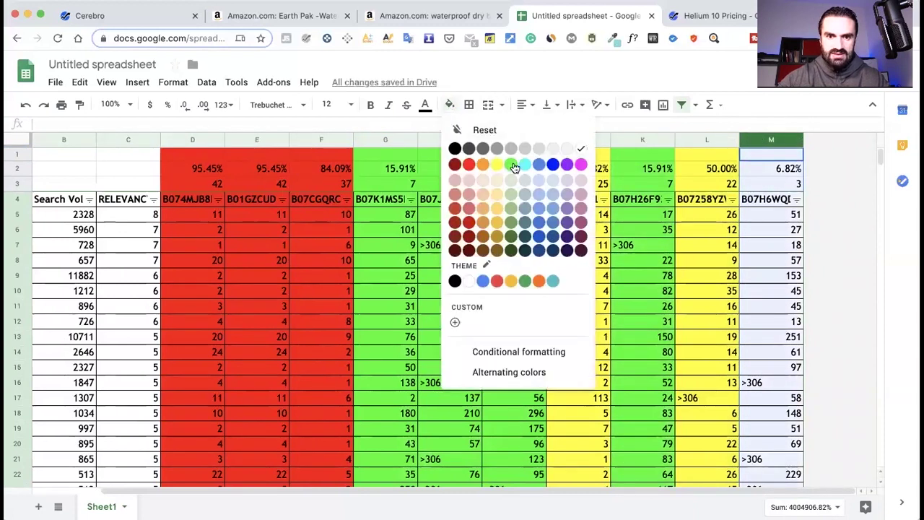
left_click(512, 166)
left_click_drag(438, 491, 467, 491)
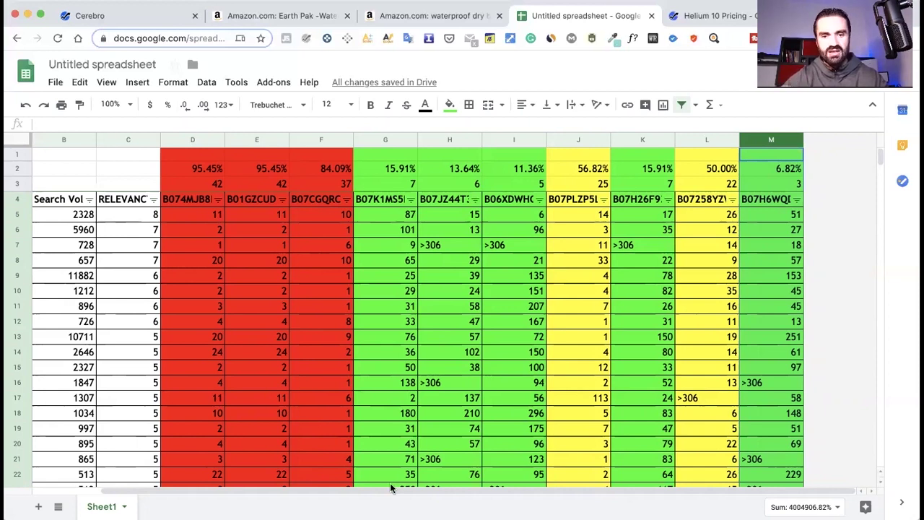
scroll(390, 489, "left", 3)
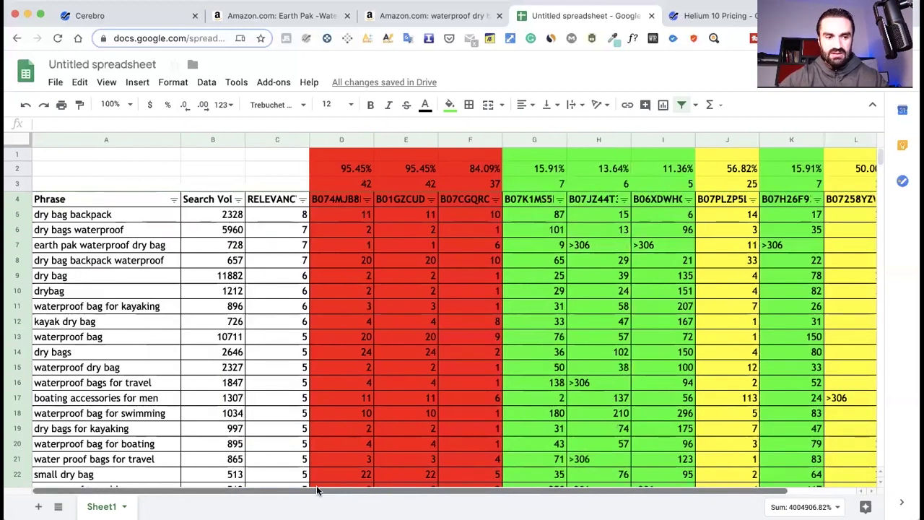
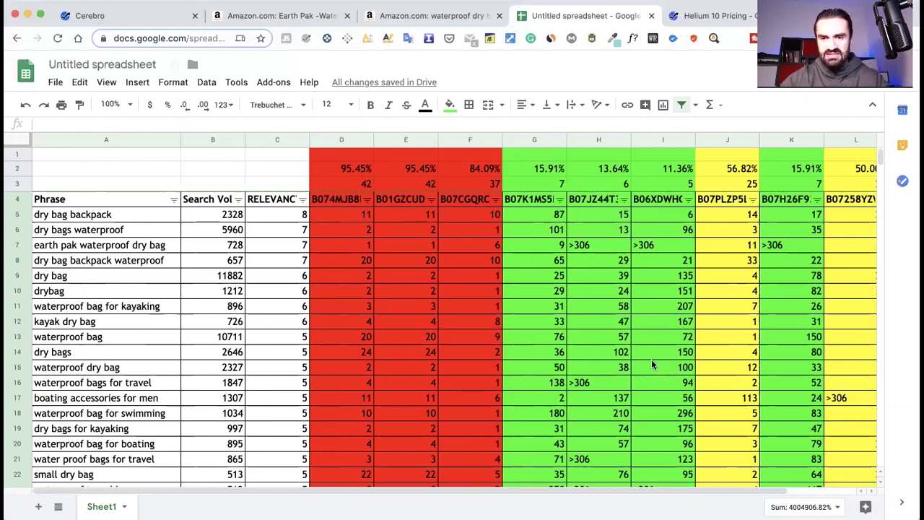
scroll(534, 492, "right", 2)
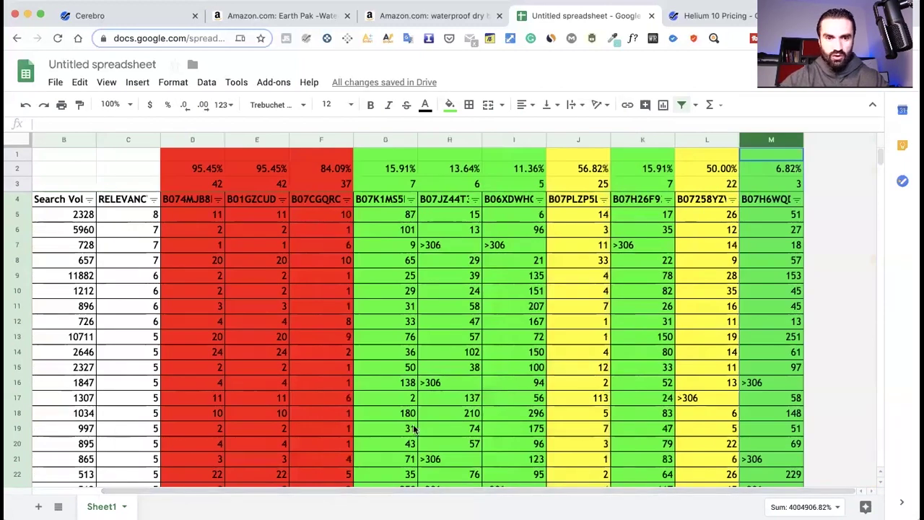
scroll(406, 491, "left", 2)
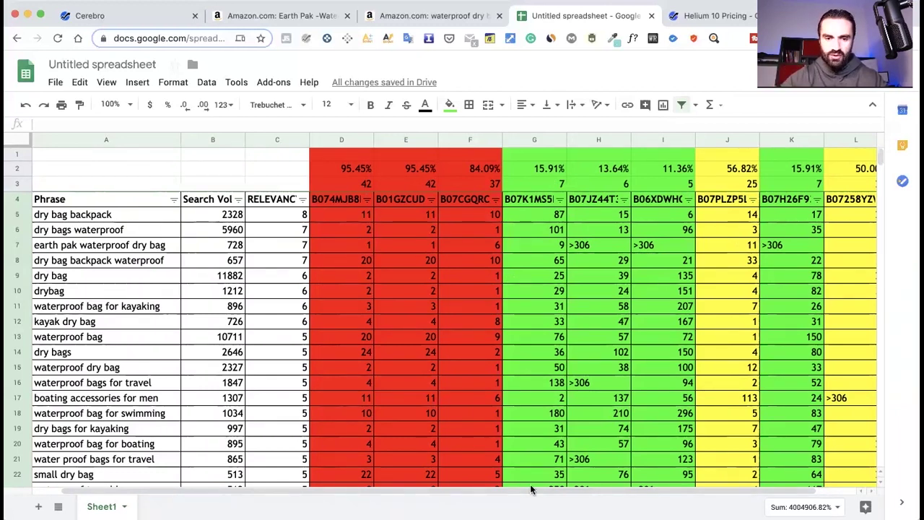
Review the color-coded ASIN columns D through M, comparing their percentages in row 2 and their ranks for the most relevant keywords
mouse_move(536, 490)
left_mouse_down()
mouse_move(562, 491)
mouse_move(535, 494)
mouse_move(553, 491)
mouse_move(535, 493)
mouse_move(543, 492)
left_mouse_up()
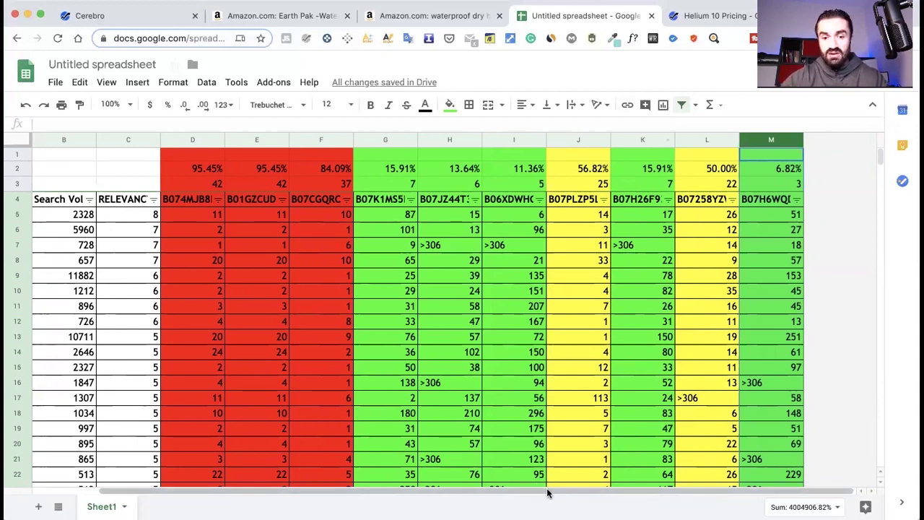
left_click_drag(547, 492, 504, 493)
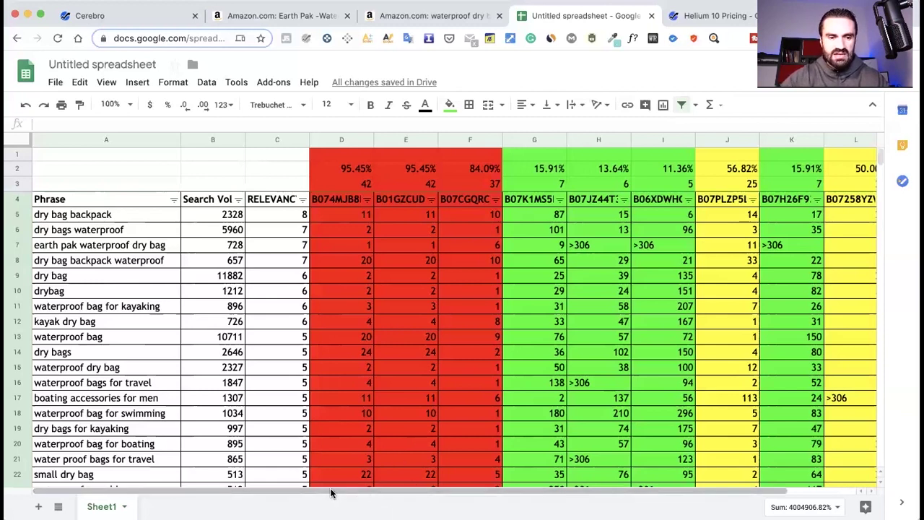
scroll(195, 363, "down", 3)
scroll(195, 363, "down", 2)
scroll(195, 363, "up", 5)
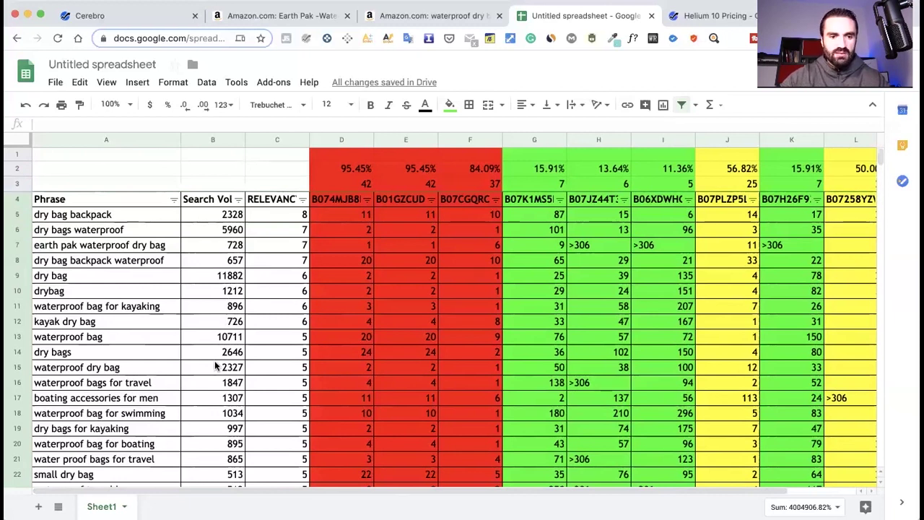
scroll(214, 360, "down", 3)
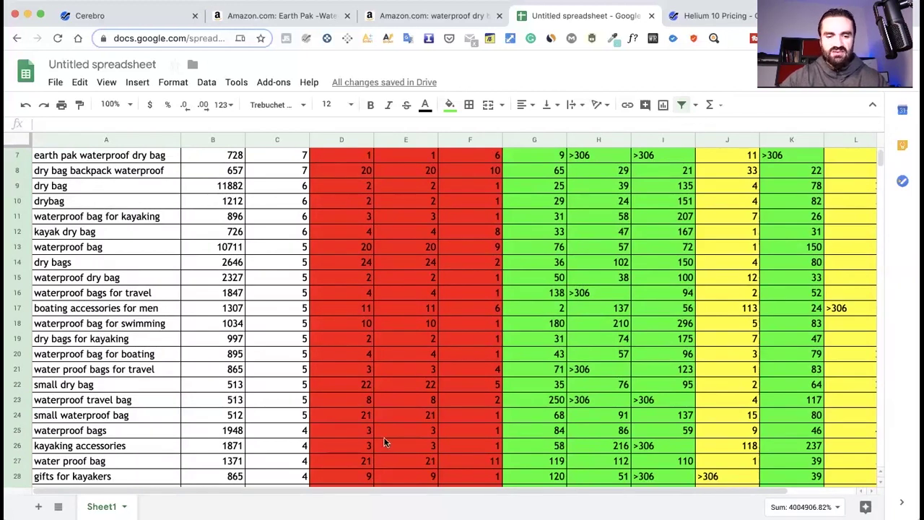
scroll(383, 437, "up", 3)
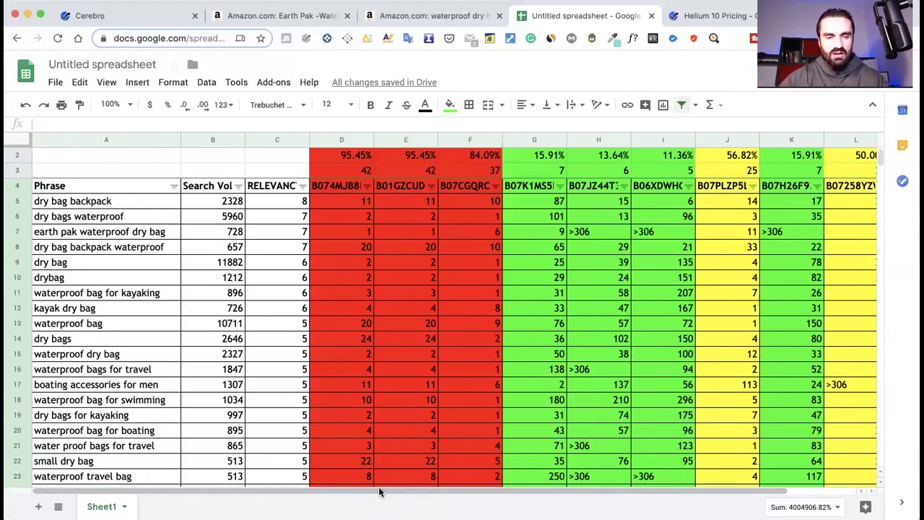
Examine the keyword list in descending relevancy down to about row 57, comparing how the competitor ASINs rank as relevancy drops
scroll(244, 397, "down", 5)
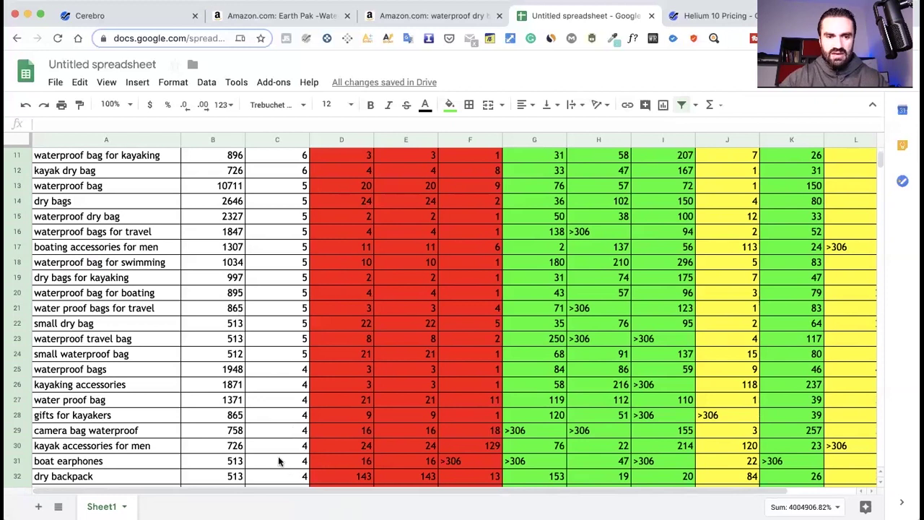
scroll(278, 455, "up", 3)
scroll(279, 460, "up", 3)
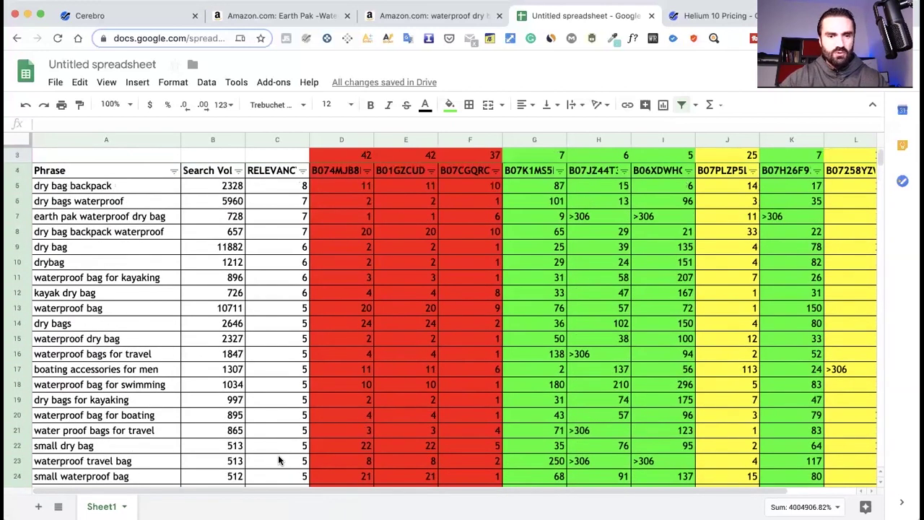
scroll(278, 460, "down", 10)
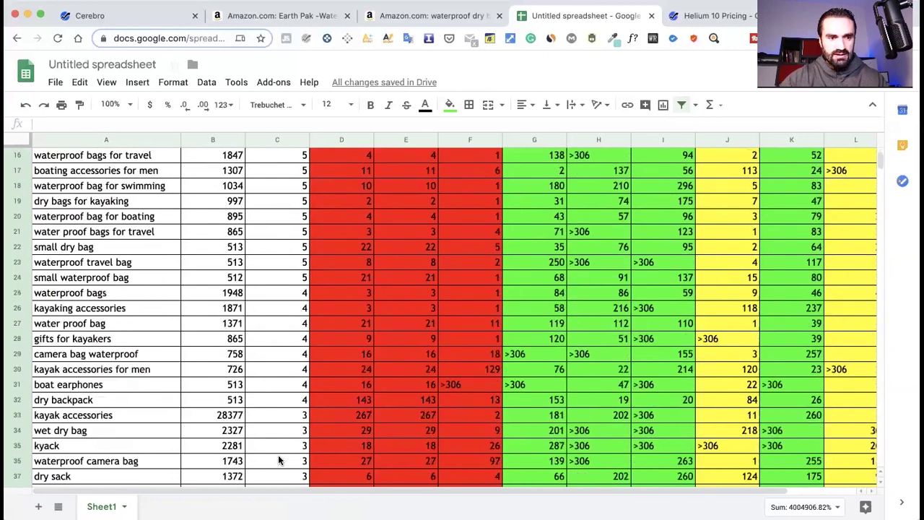
scroll(279, 460, "down", 5)
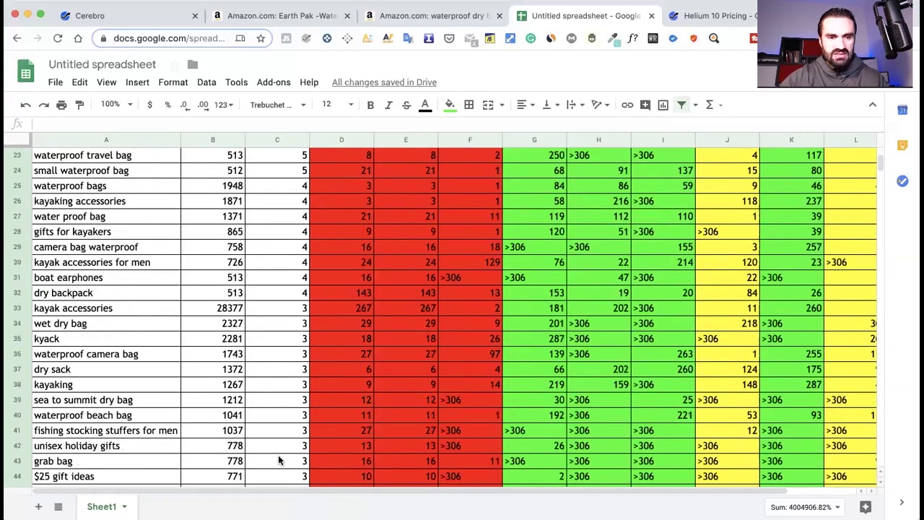
scroll(278, 460, "down", 4)
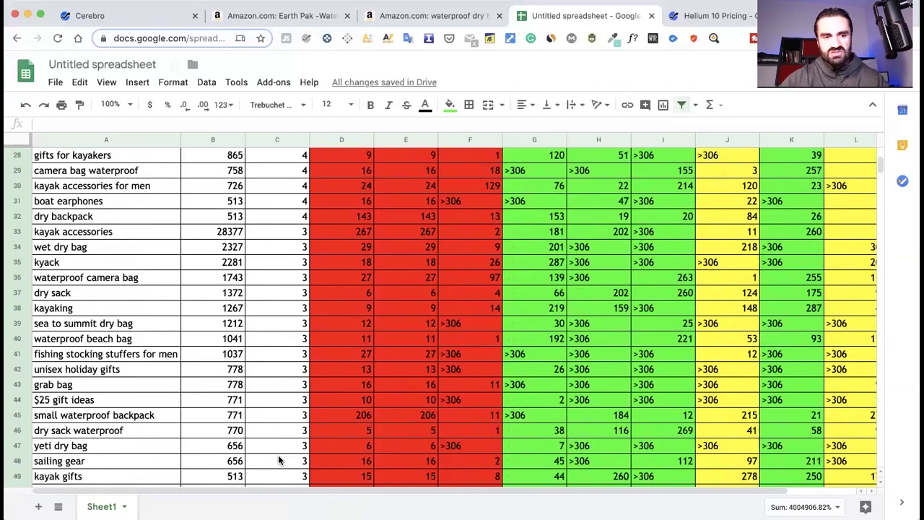
scroll(279, 460, "down", 9)
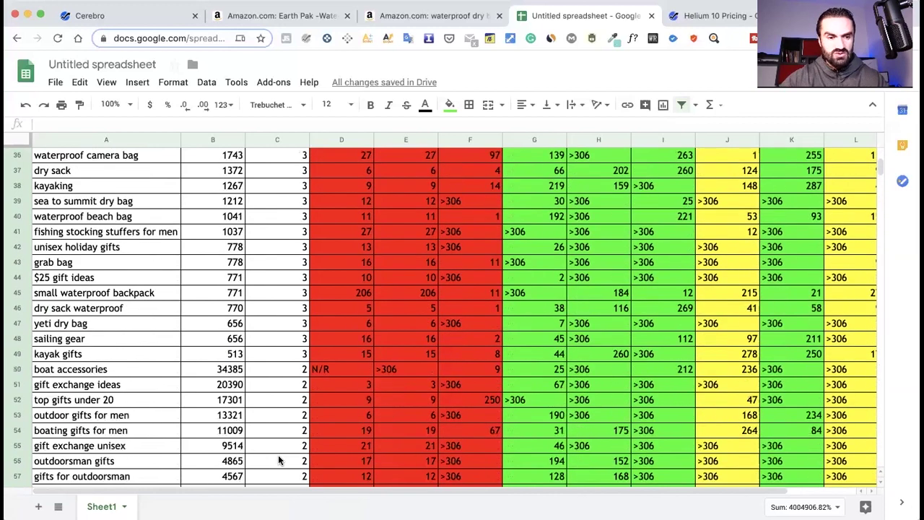
scroll(279, 460, "up", 18)
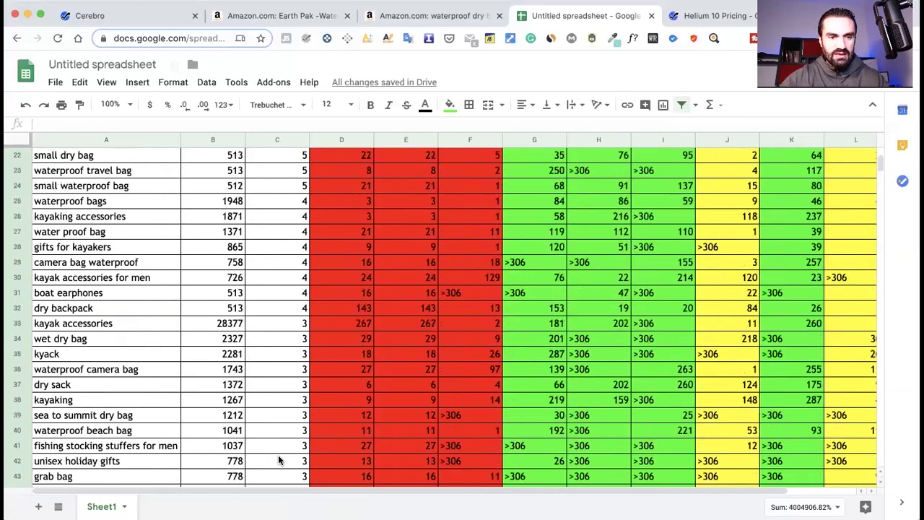
scroll(279, 460, "up", 10)
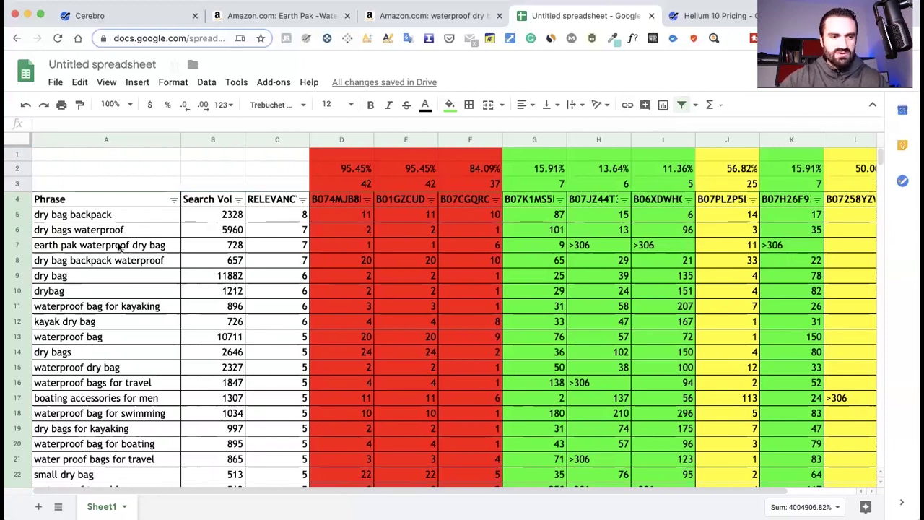
Check the phrases in column A down to about row 52 for how well they describe a dry bag, alongside their relevancy scores
scroll(119, 244, "down", 2)
scroll(119, 233, "down", 7)
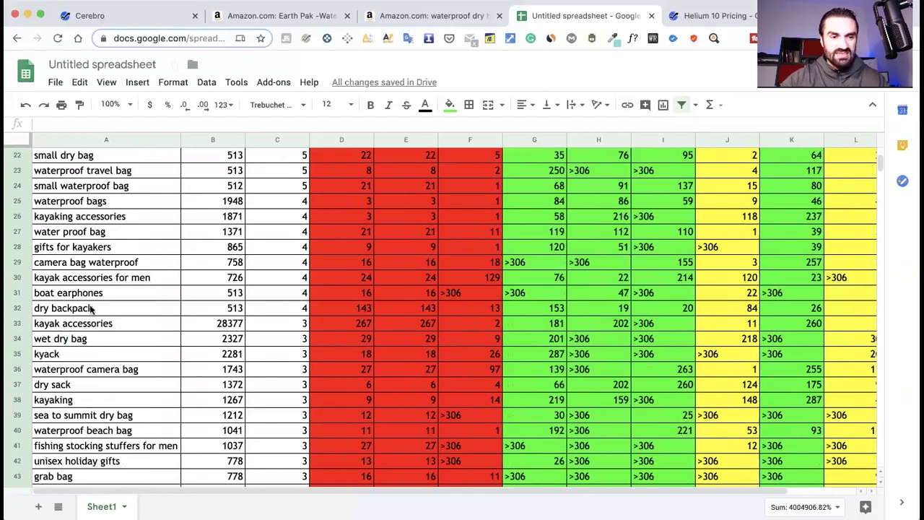
scroll(92, 310, "up", 4)
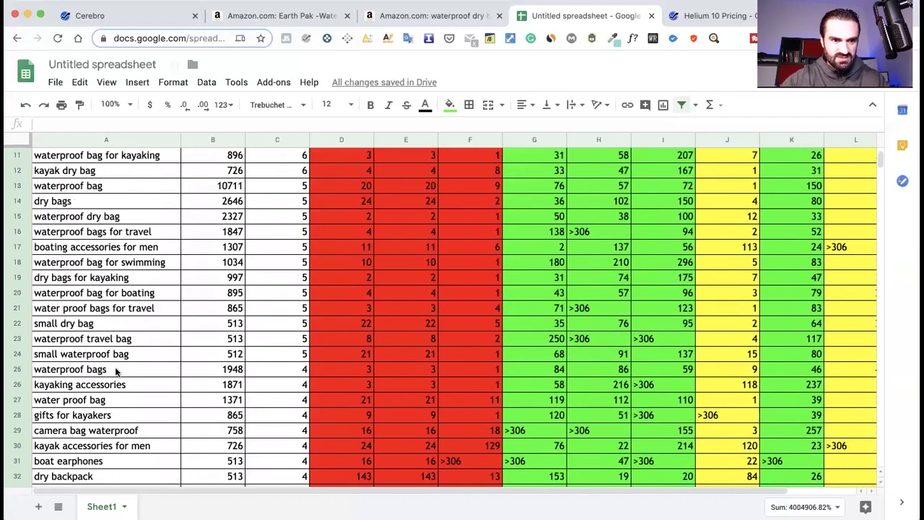
scroll(108, 361, "down", 5)
scroll(93, 370, "down", 1)
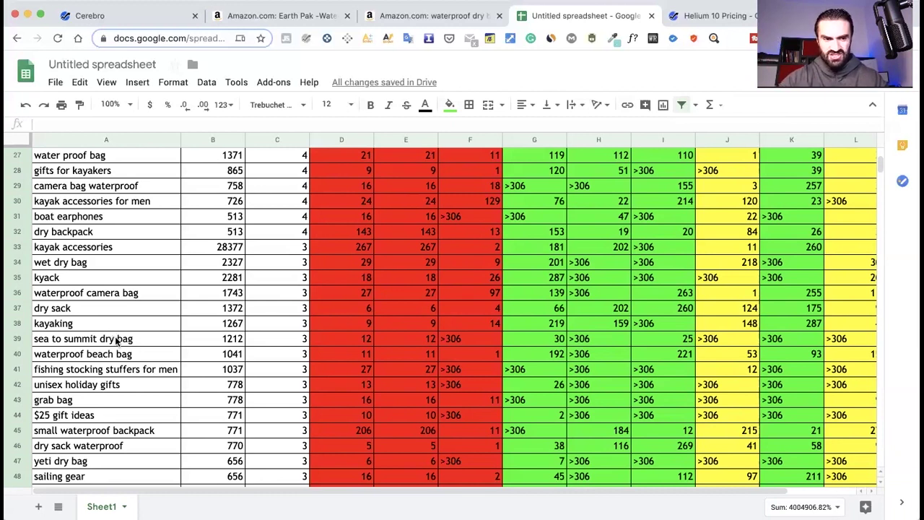
scroll(117, 342, "down", 2)
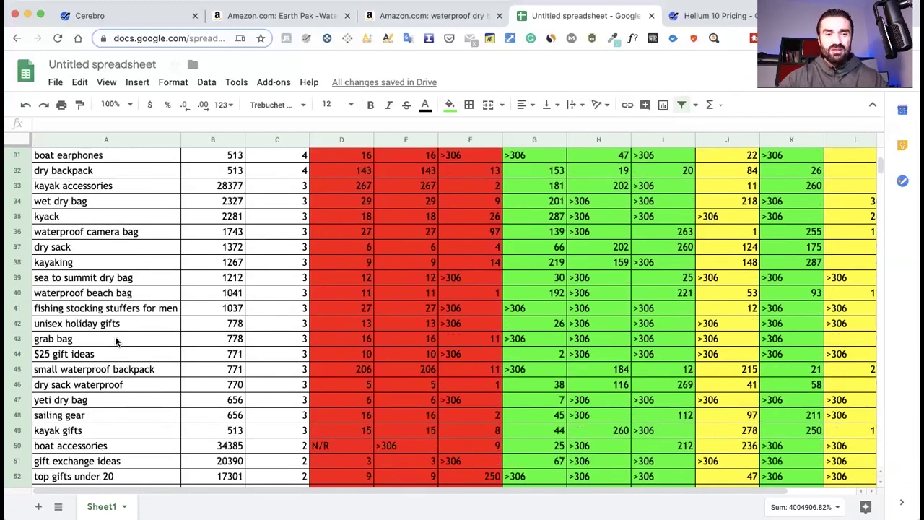
scroll(116, 342, "up", 15)
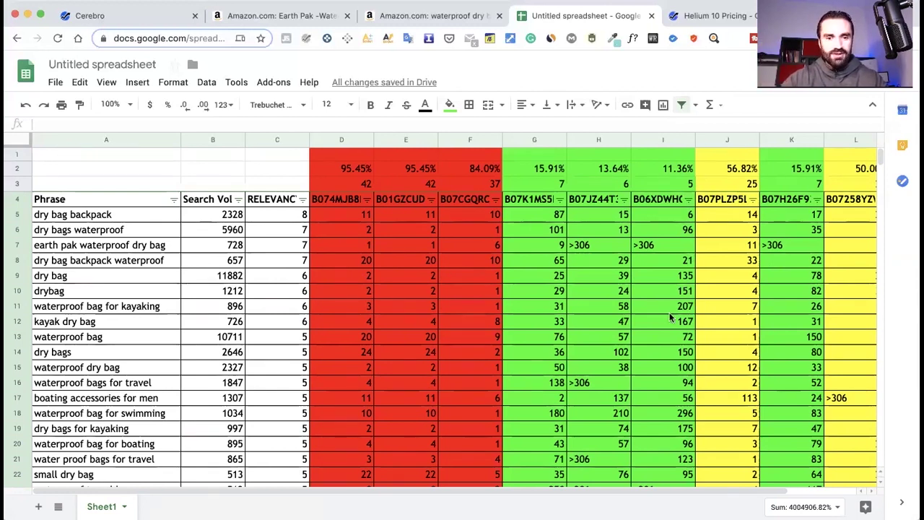
scroll(670, 322, "down", 2)
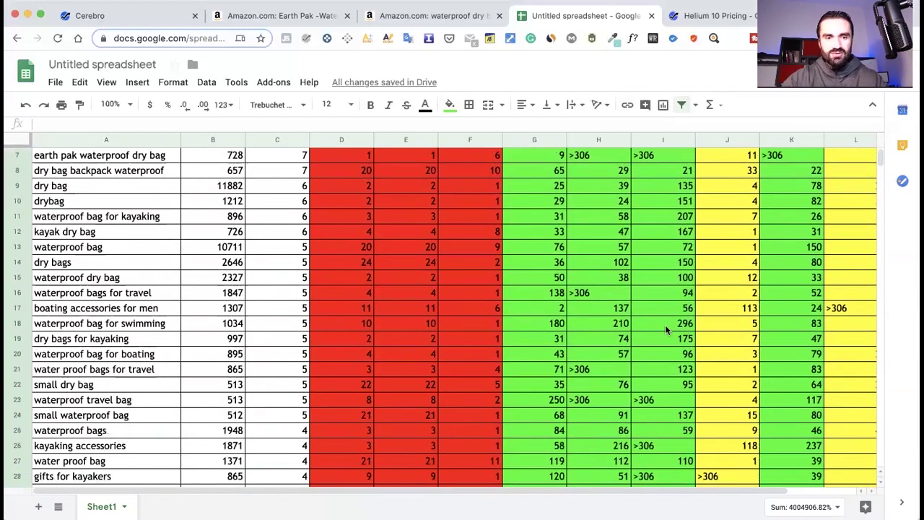
scroll(665, 325, "down", 3)
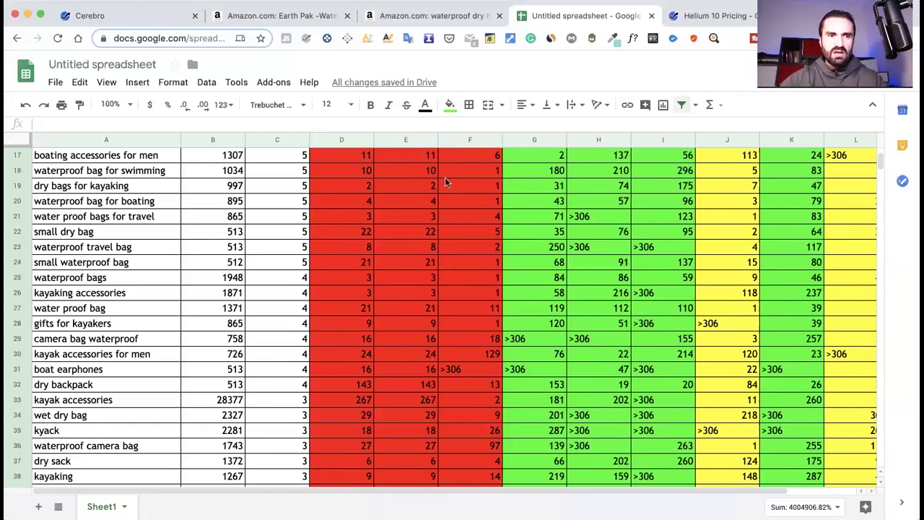
Look at the ten-ASIN reverse lookup in Helium 10 Cerebro, and return to the spreadsheet to review the top keyword rows
left_click(142, 22)
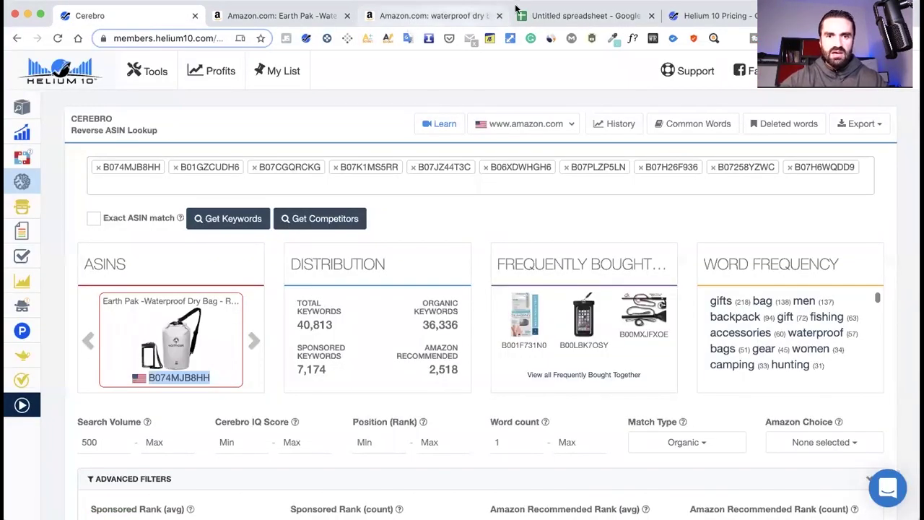
left_click(554, 17)
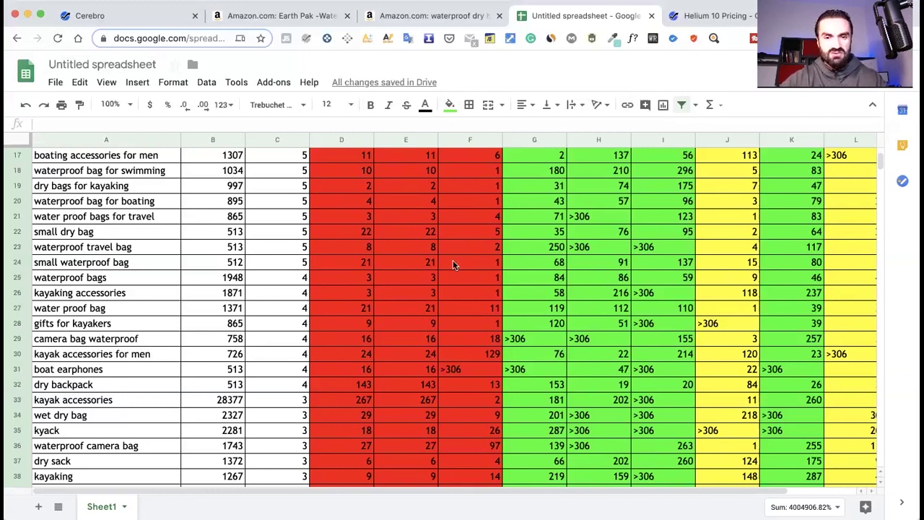
scroll(453, 262, "up", 5)
scroll(454, 265, "down", 3)
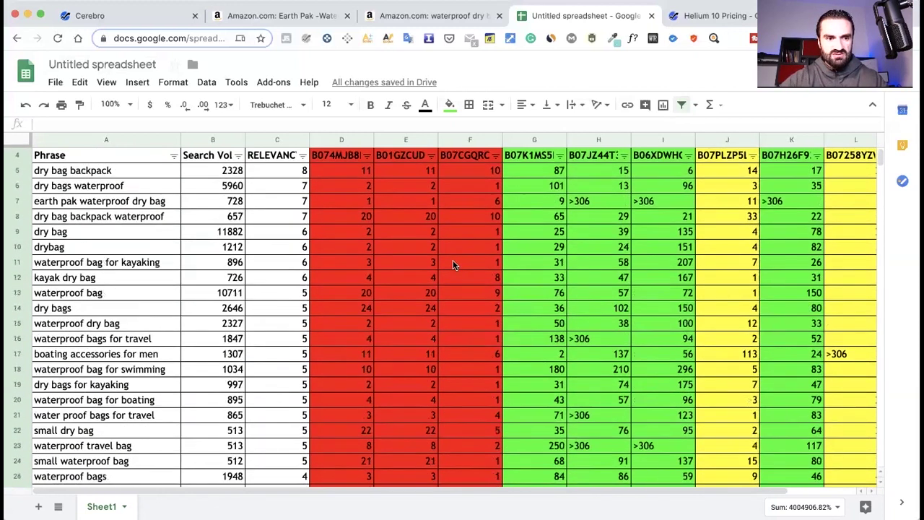